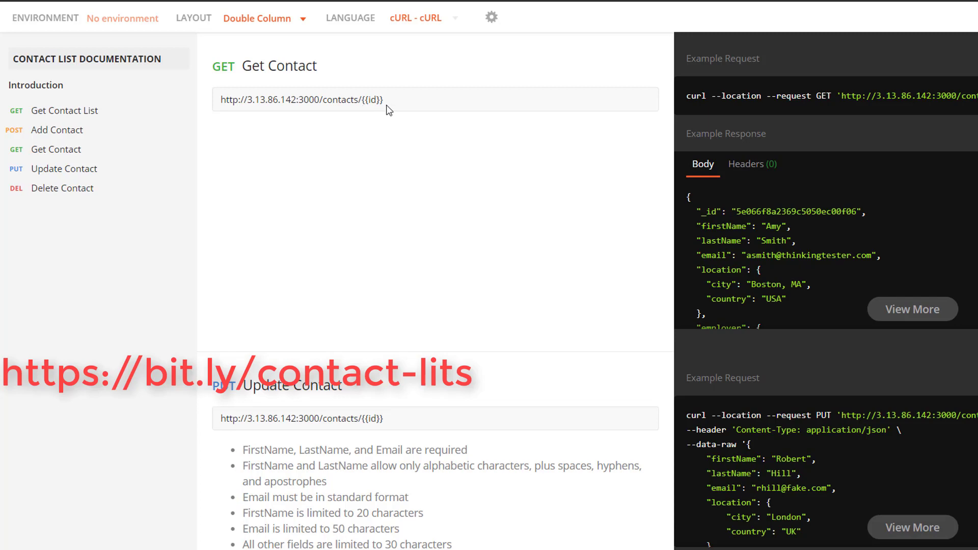
Step: Examine the Update Contact request's full raw body and the Delete Contact endpoint in the contact list API documentation
click(72, 172)
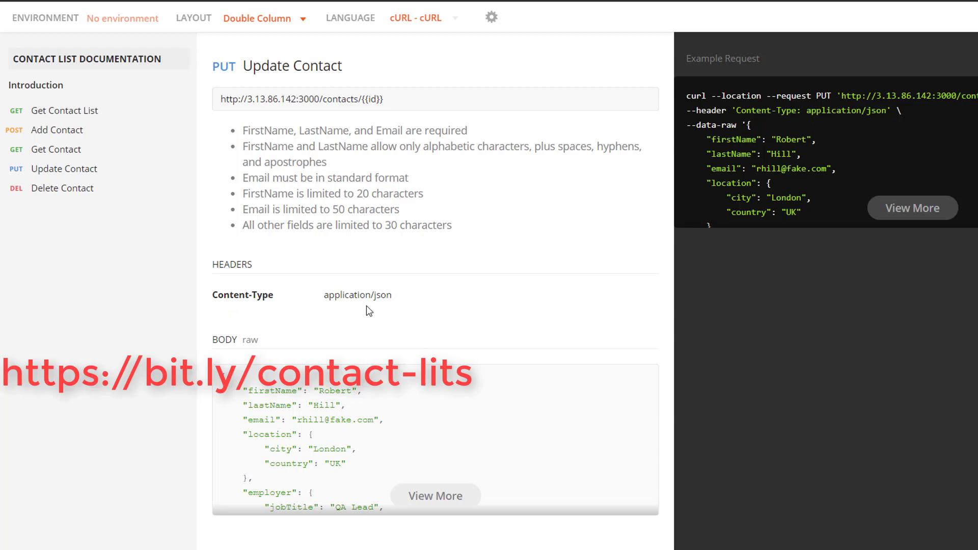
click(426, 508)
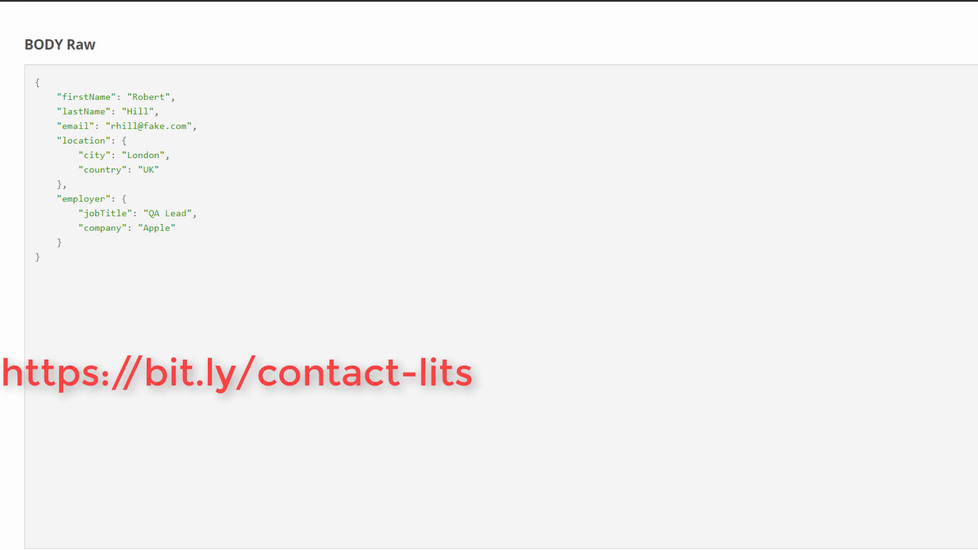
key(Escape)
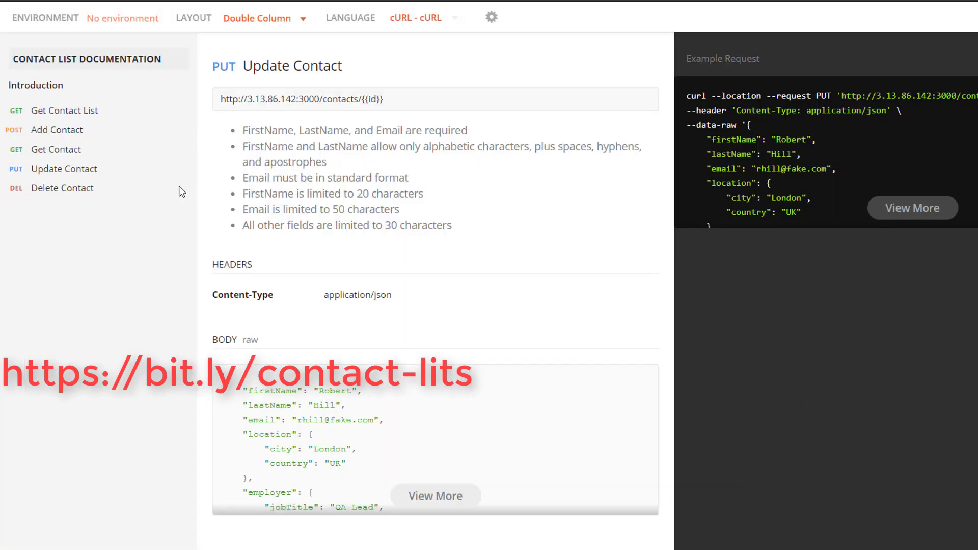
click(81, 191)
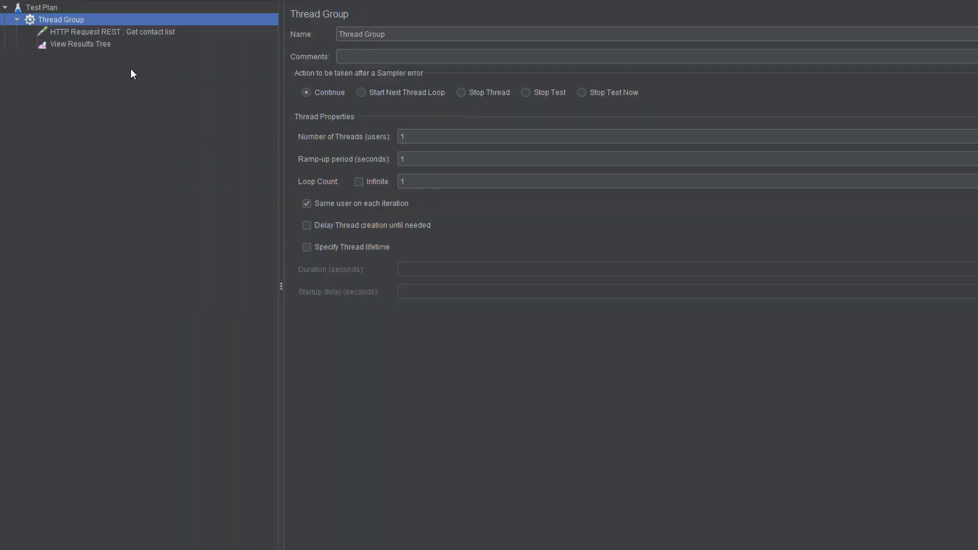
Step: In JMeter, add a User Defined Variables config element to the test plan and place it above the Thread Group
click(127, 34)
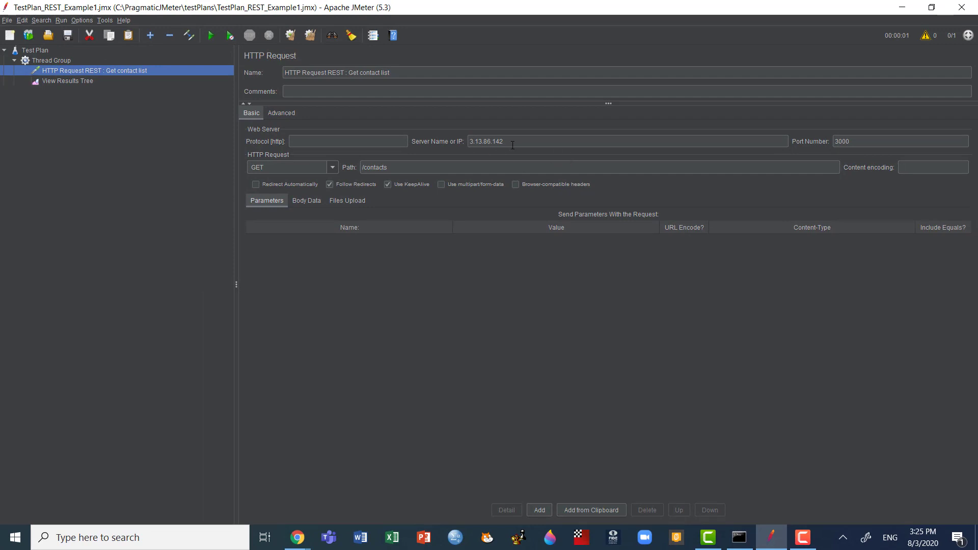
right_click(44, 51)
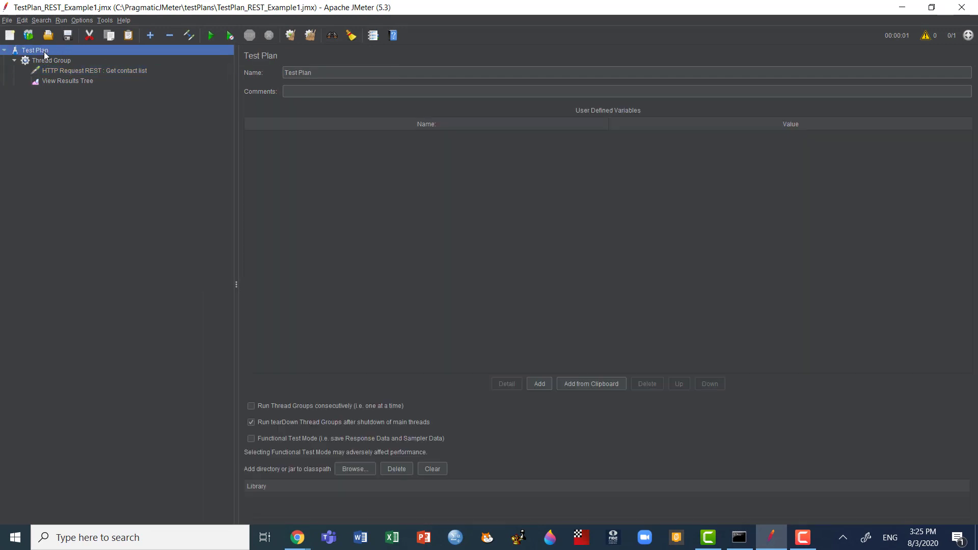
mouse_move(75, 57)
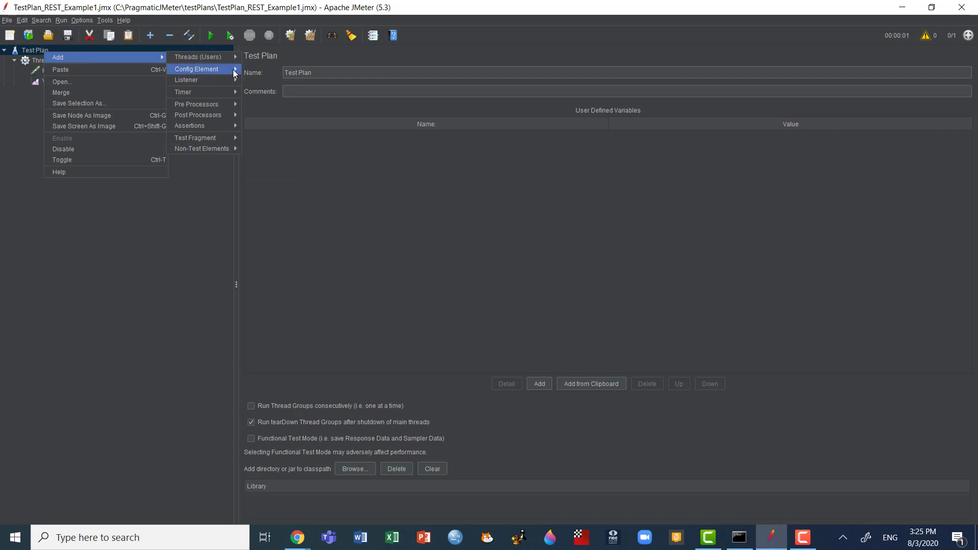
mouse_move(225, 69)
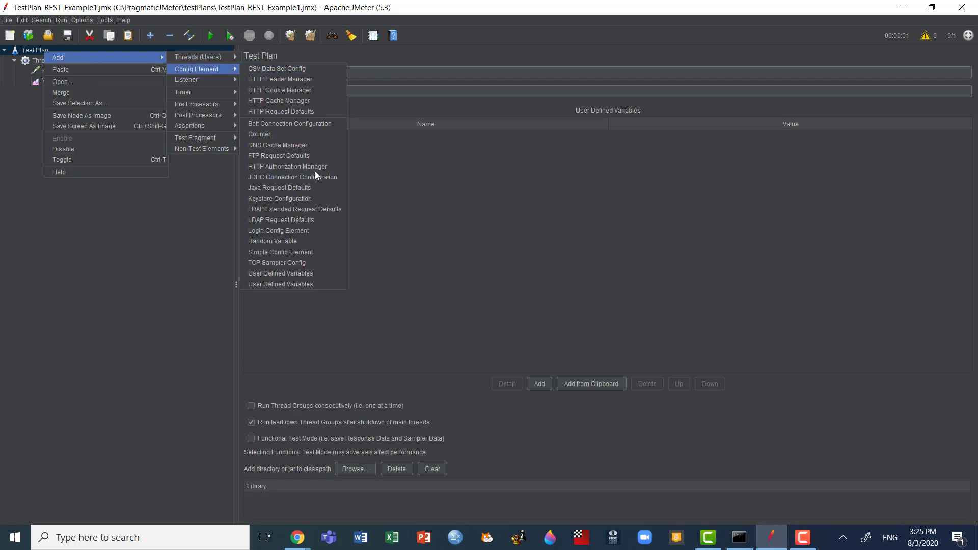
click(274, 277)
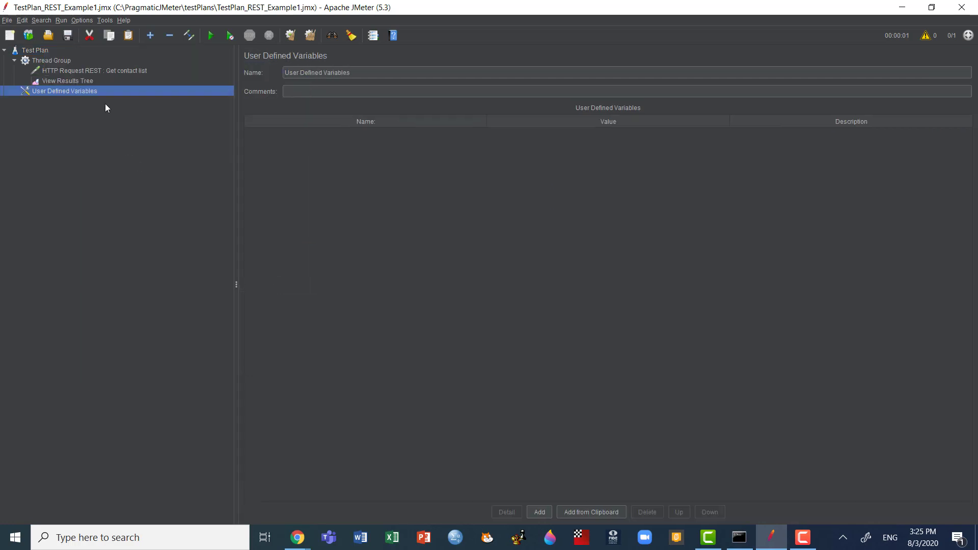
drag(99, 91, 64, 54)
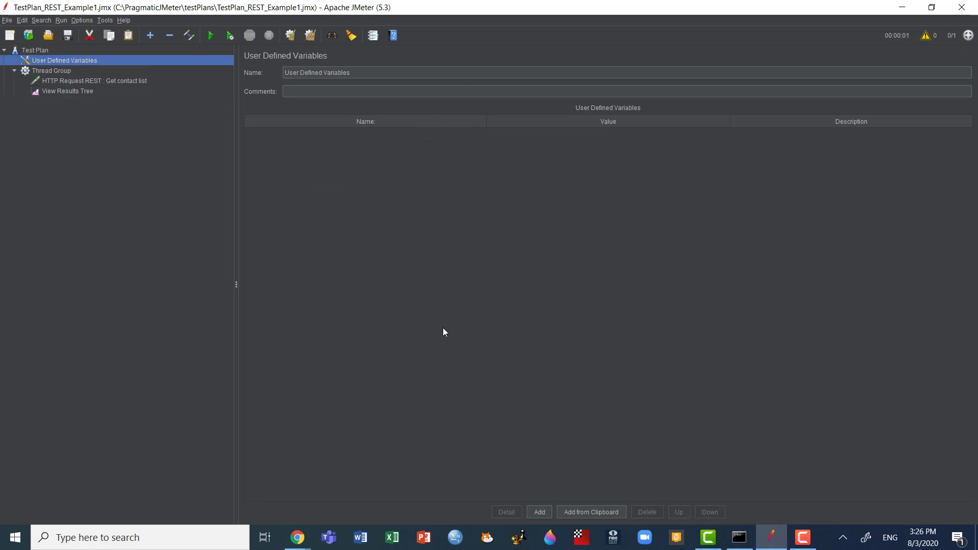
Step: Add a user-defined variable named HOST with the value 3.13.86.142
click(541, 512)
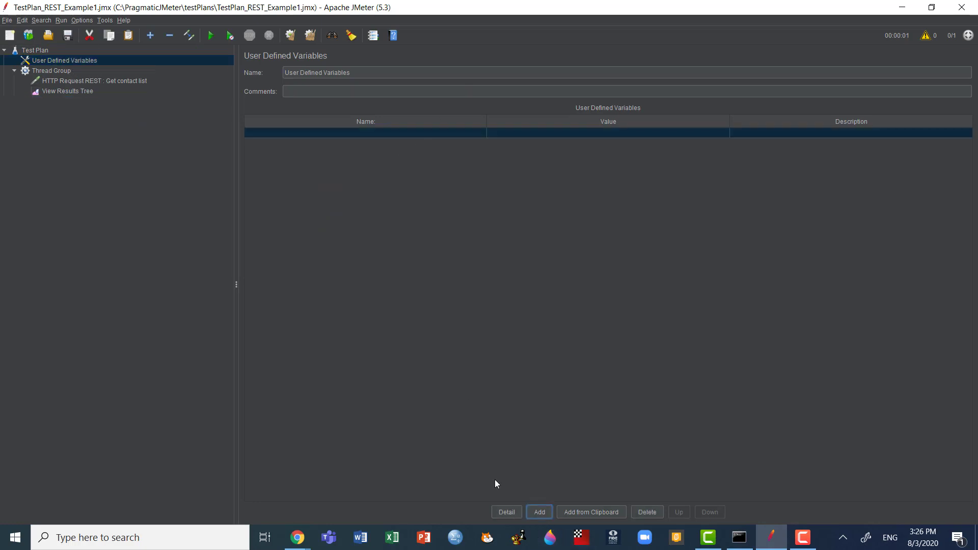
double_click(366, 132)
text(HOST)
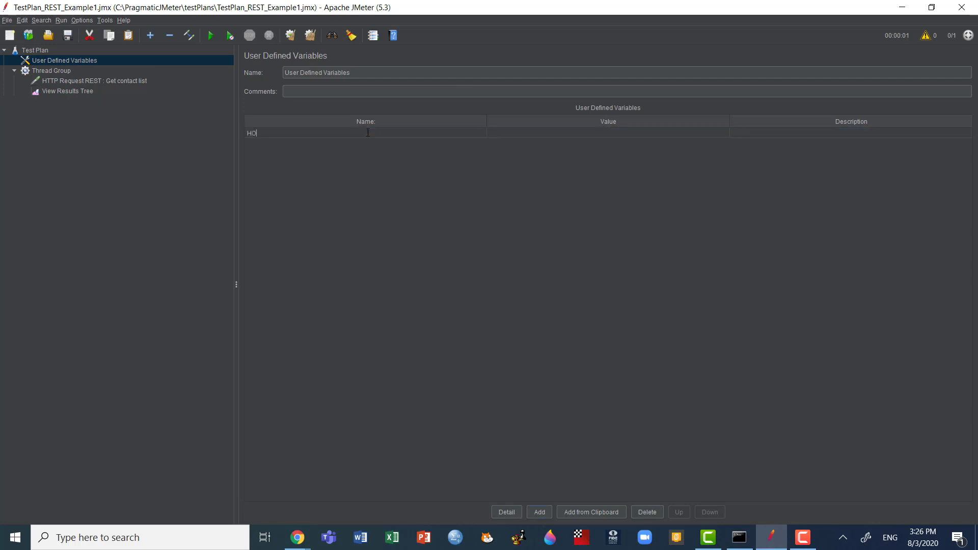
double_click(525, 132)
text(3.13.86.142)
Step: Add a second user-defined variable named PORT with the value 3000
click(541, 512)
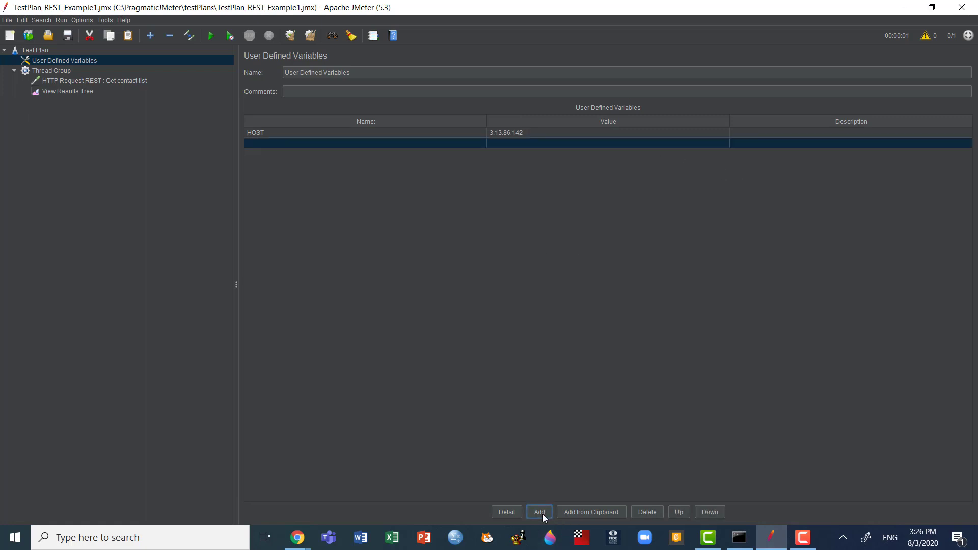
double_click(273, 141)
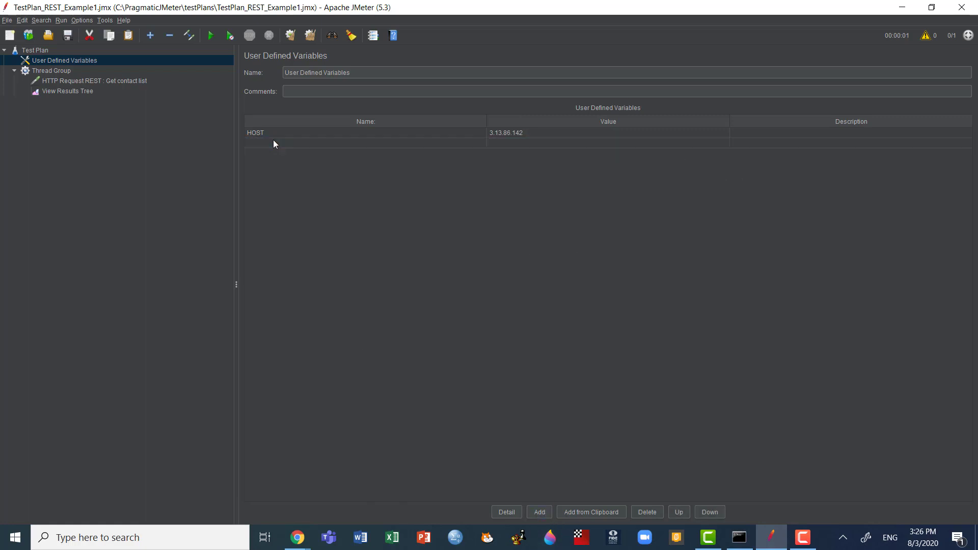
double_click(505, 136)
double_click(498, 143)
text(3000)
click(402, 143)
click(379, 134)
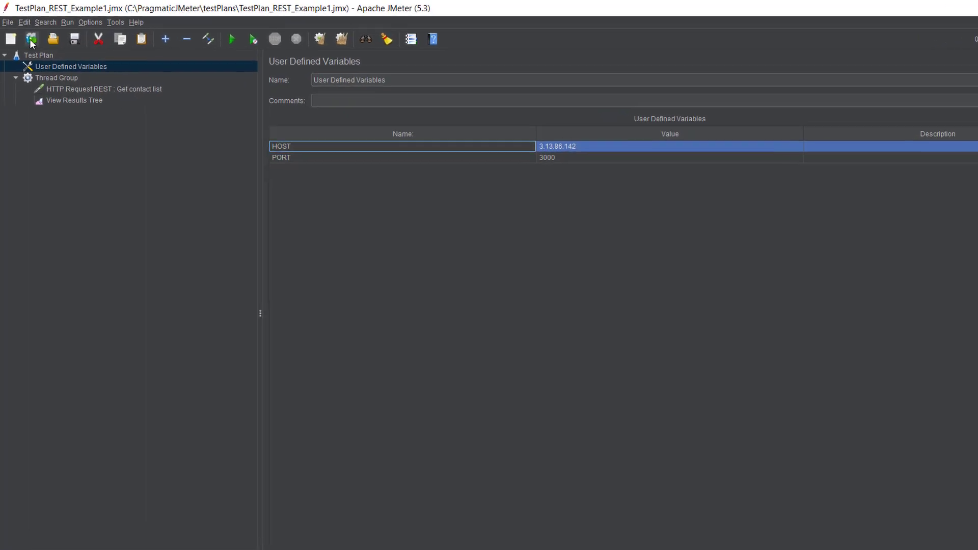
Step: Add an HTTP Request Defaults config element to the test plan and place it between User Defined Variables and the Thread Group
click(35, 59)
right_click(34, 60)
mouse_move(153, 66)
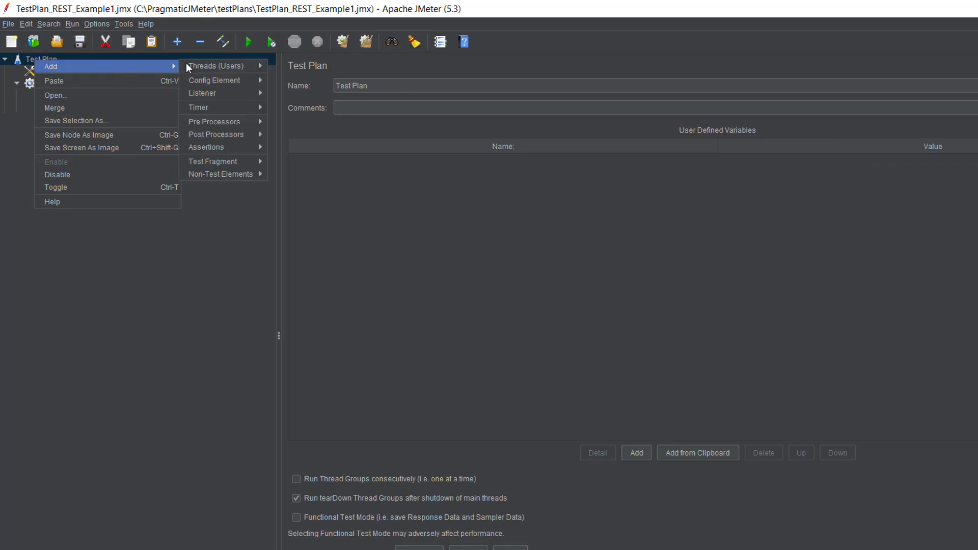
mouse_move(263, 63)
mouse_move(240, 82)
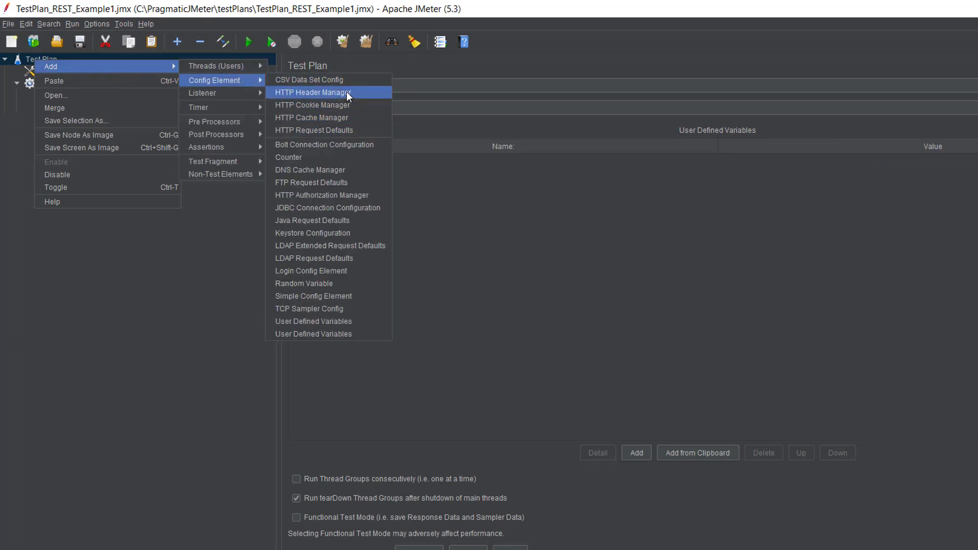
click(332, 129)
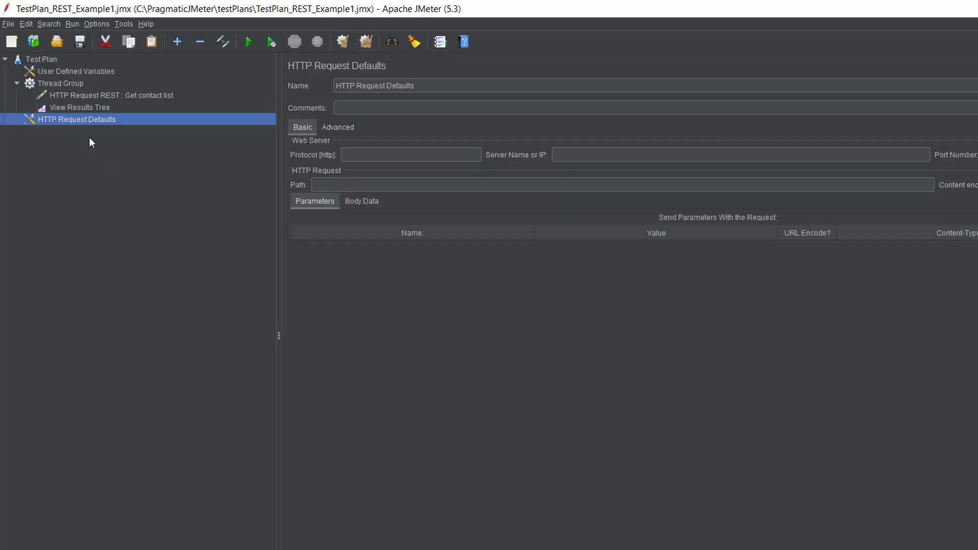
drag(99, 121, 101, 81)
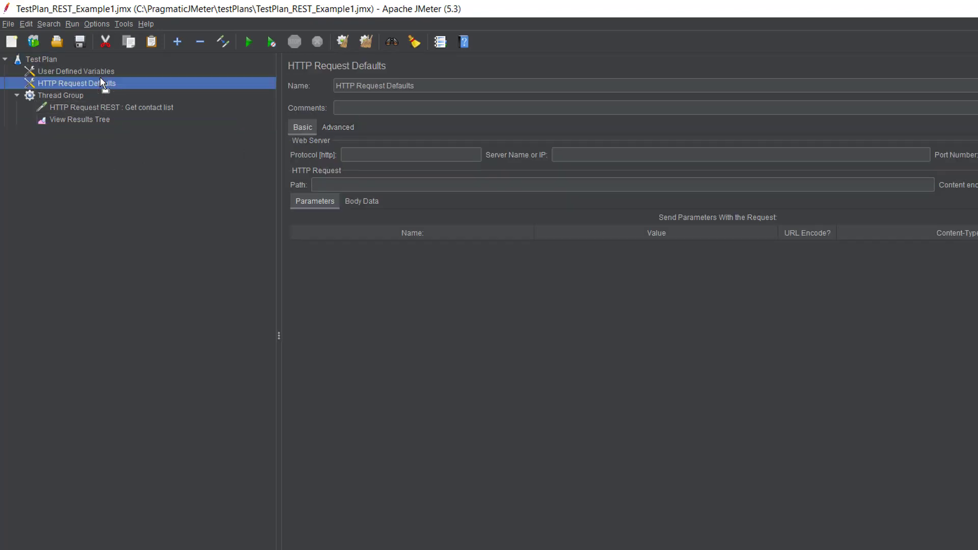
Step: Set the default server name to ${HOST} and the default port number to ${PORT} in HTTP Request Defaults
click(602, 150)
text($)
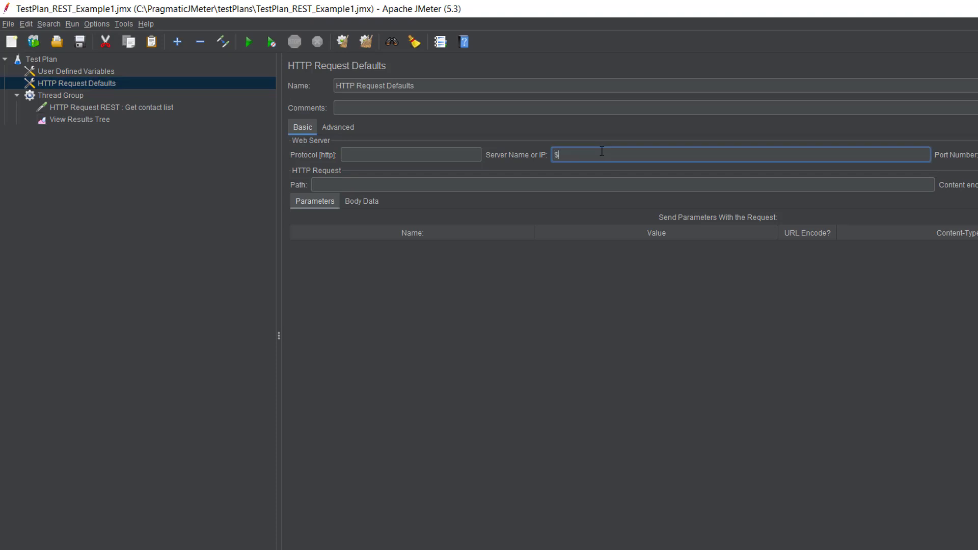
text({HOST)
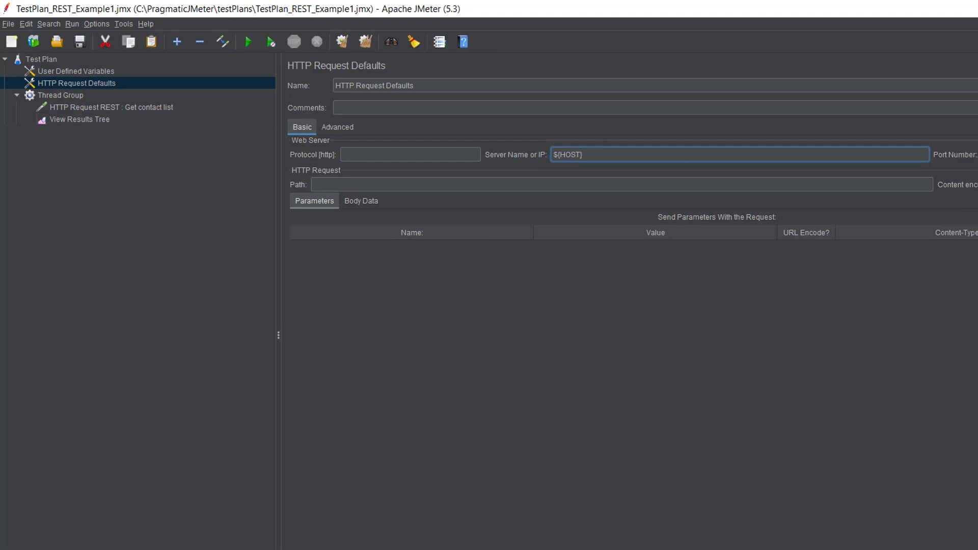
click(933, 137)
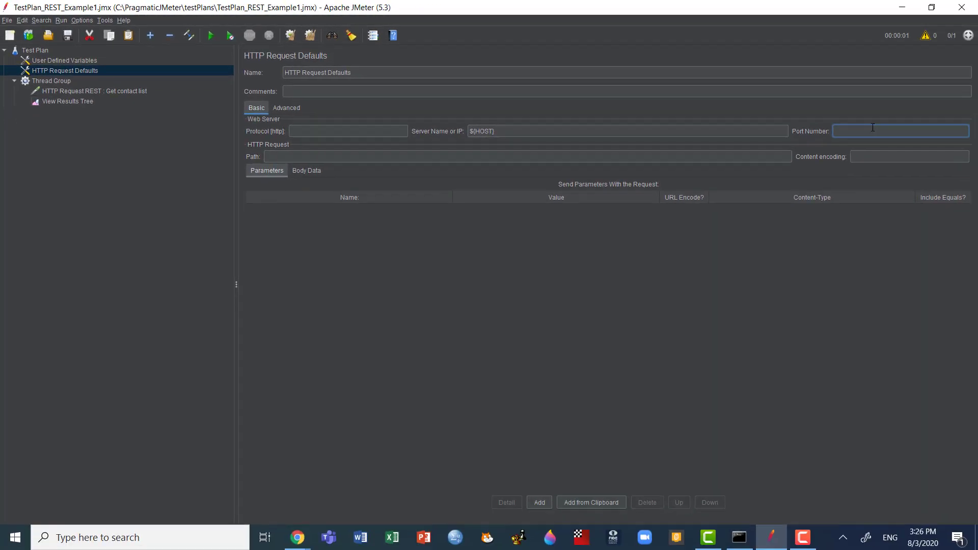
text(${PORT)
Step: Clear the server name and the port number in the Get contact list HTTP request
click(61, 60)
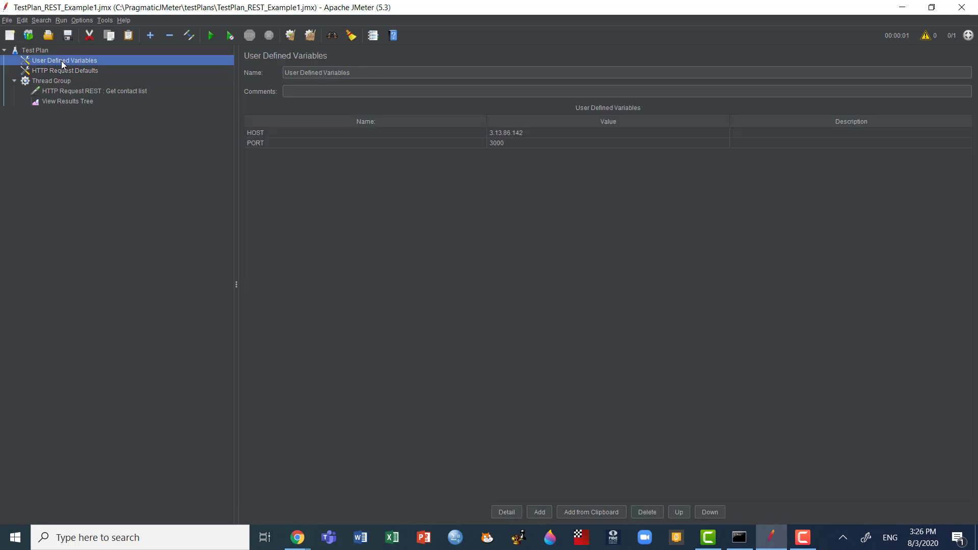
click(38, 51)
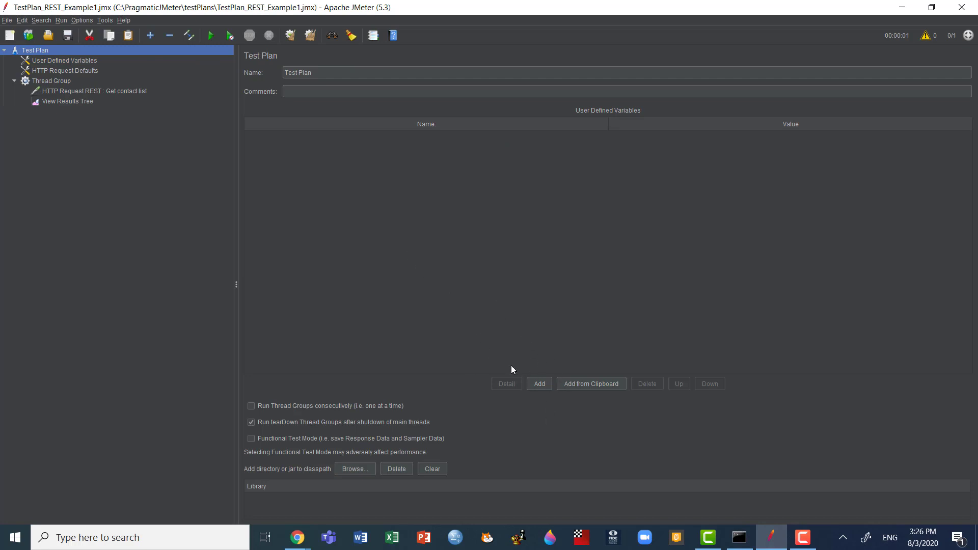
click(76, 91)
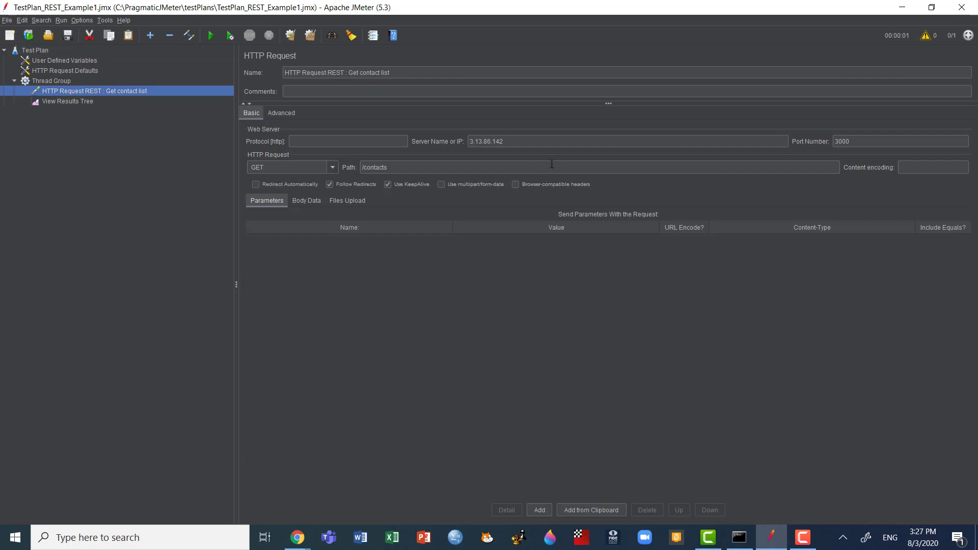
click(512, 142)
key(BackSpace)
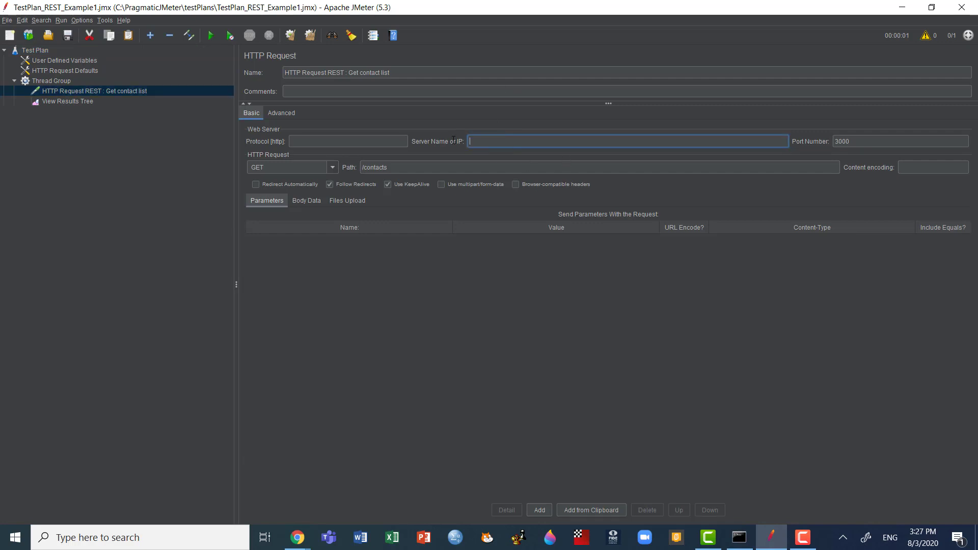
drag(906, 137, 794, 128)
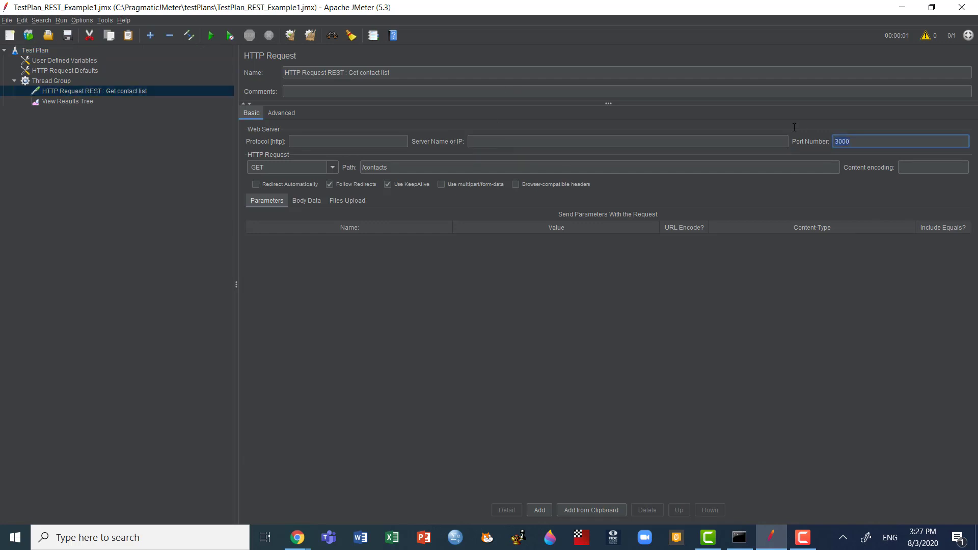
key(BackSpace)
Step: Run the test plan and display the Get contact list response body in View Results Tree
click(88, 100)
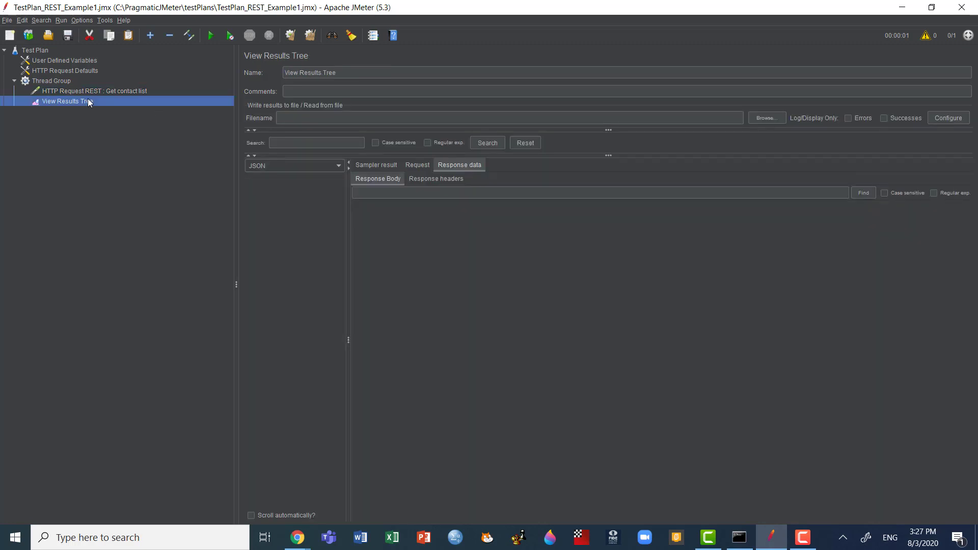
key(ctrl+r)
click(308, 179)
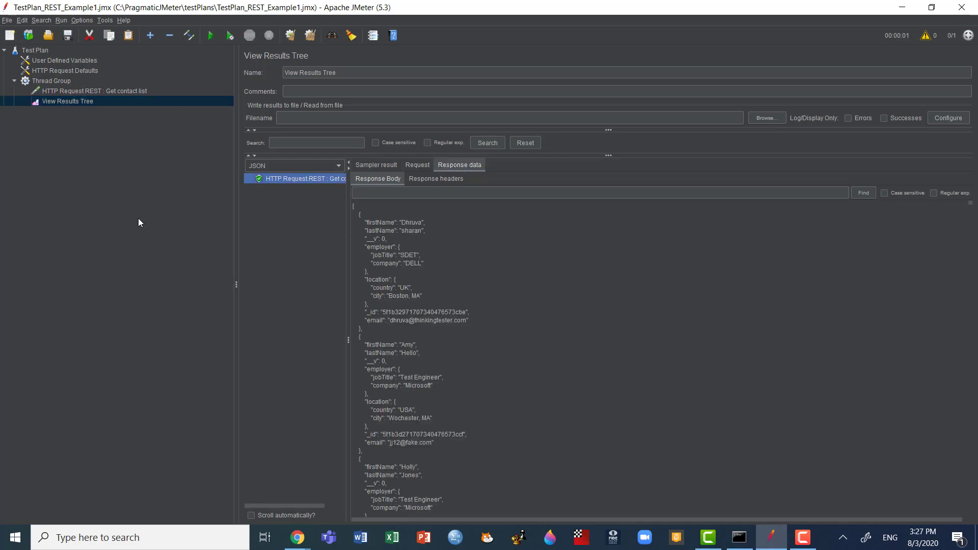
Step: Switch to the API documentation in Chrome and examine the Add Contact endpoint
click(122, 92)
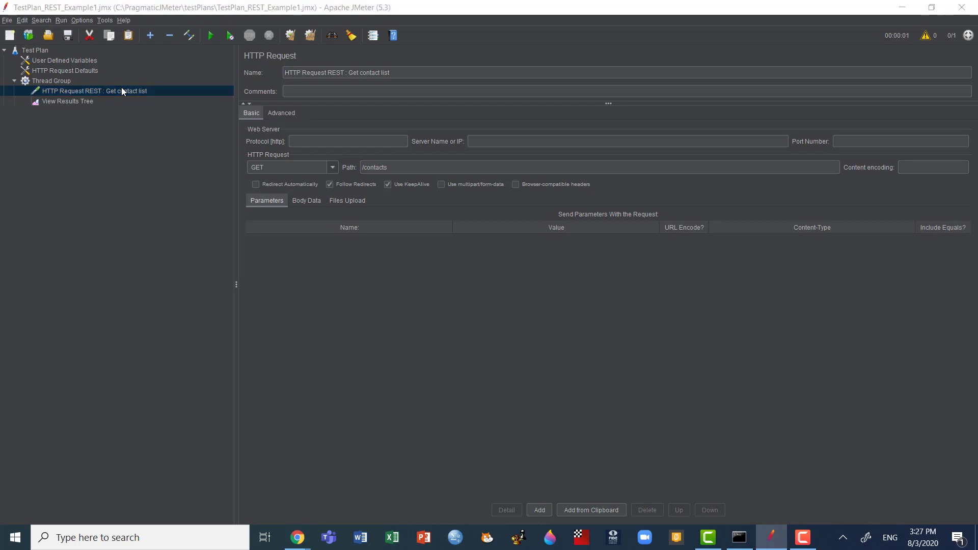
key(alt+Tab)
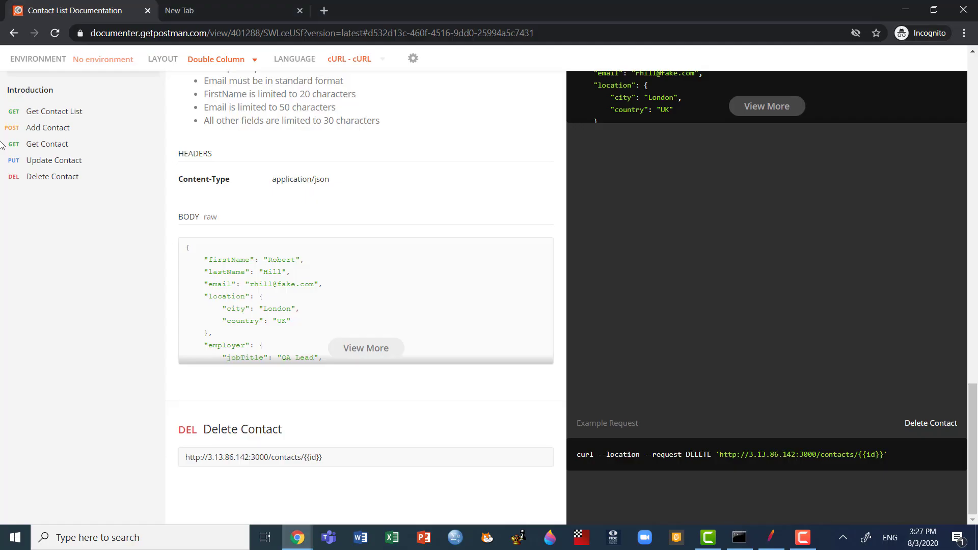
click(65, 127)
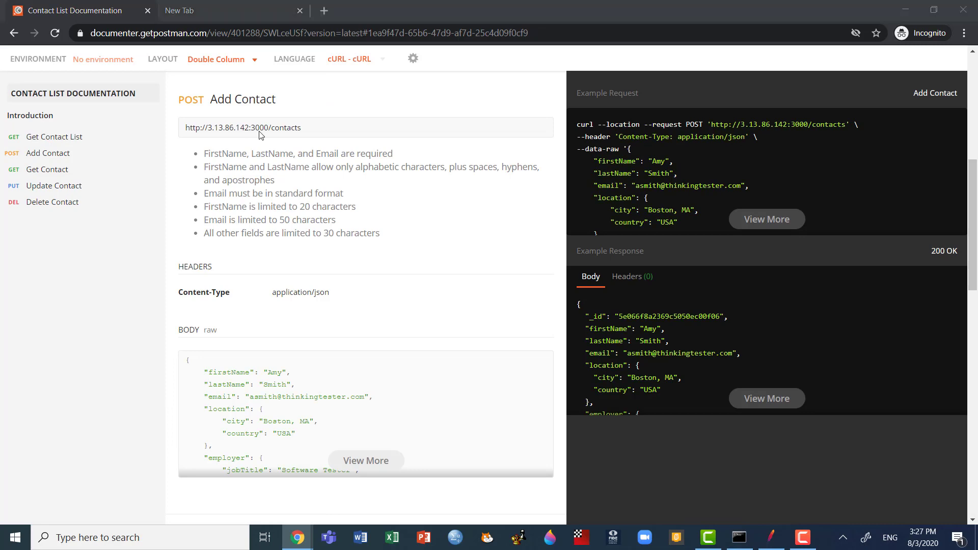
Step: Return to JMeter and duplicate the Get contact list HTTP request in the Thread Group
key(alt+Tab)
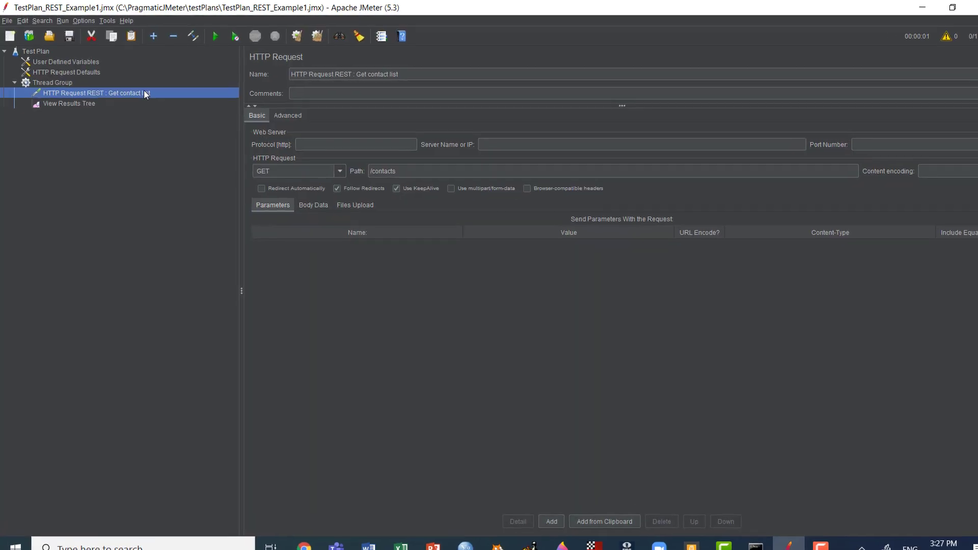
right_click(181, 113)
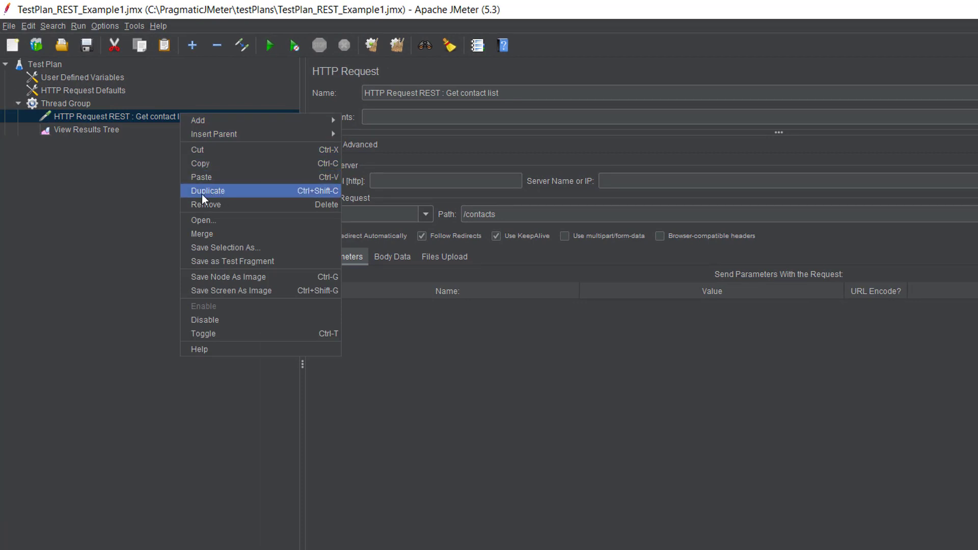
click(225, 192)
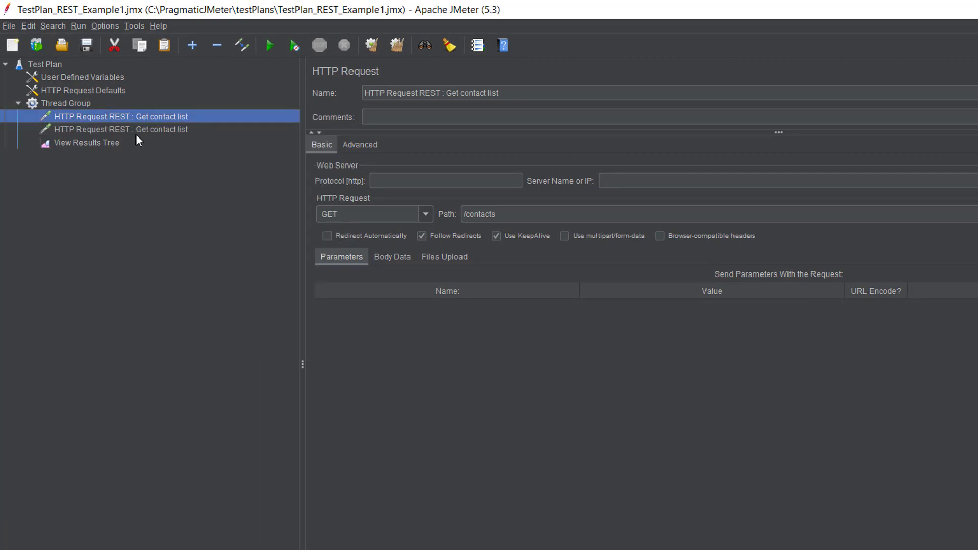
Step: Rename the second Get contact list request as "HTTP Request REST : Add a contact" and set its method to POST
click(148, 131)
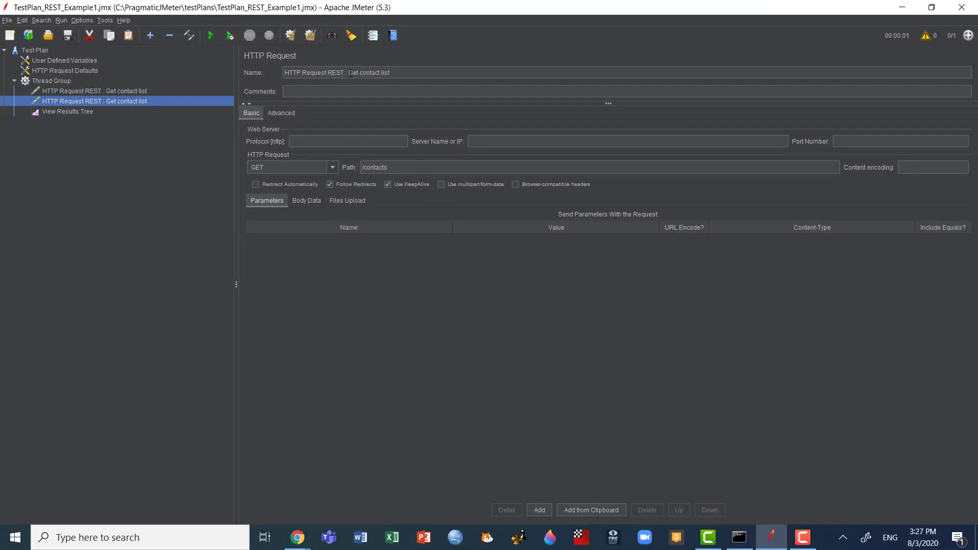
drag(349, 72, 399, 72)
text(Ad)
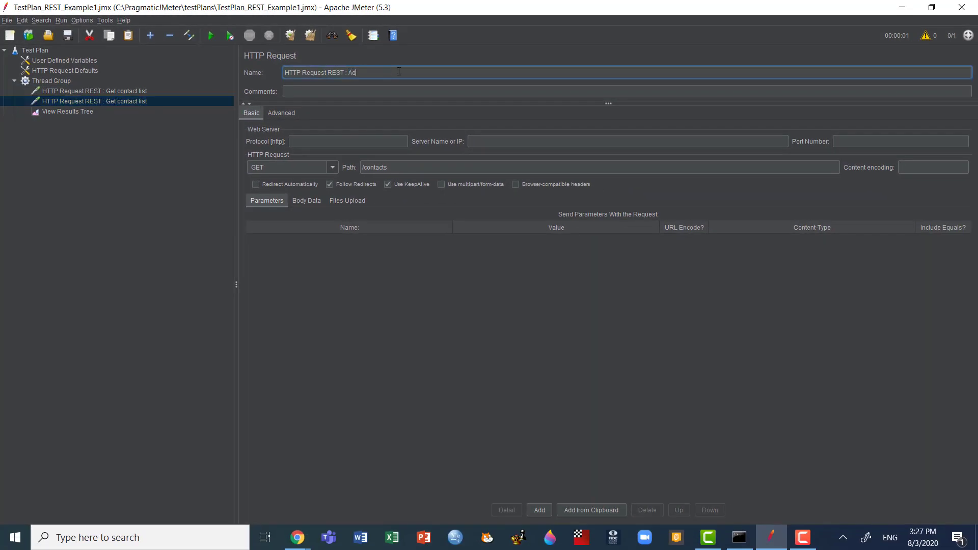
text(d a contact)
click(410, 168)
click(278, 167)
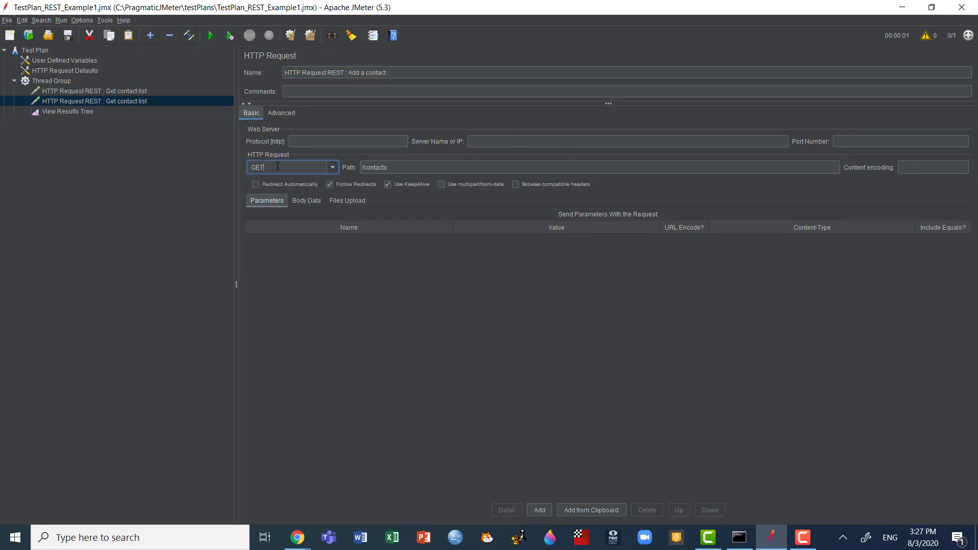
click(333, 168)
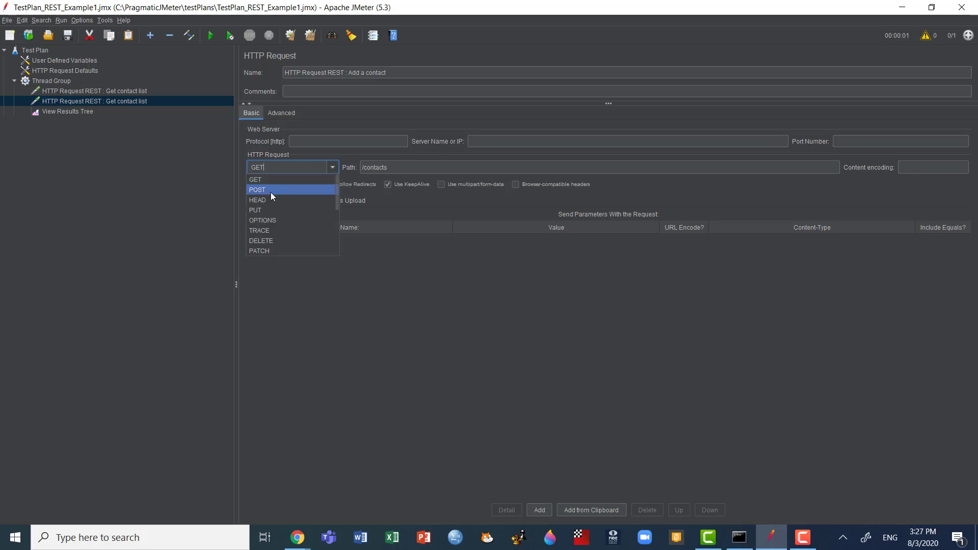
click(274, 190)
Step: Copy the full raw Add Contact body from the API documentation in Chrome and paste it into the request's body data in JMeter
click(308, 203)
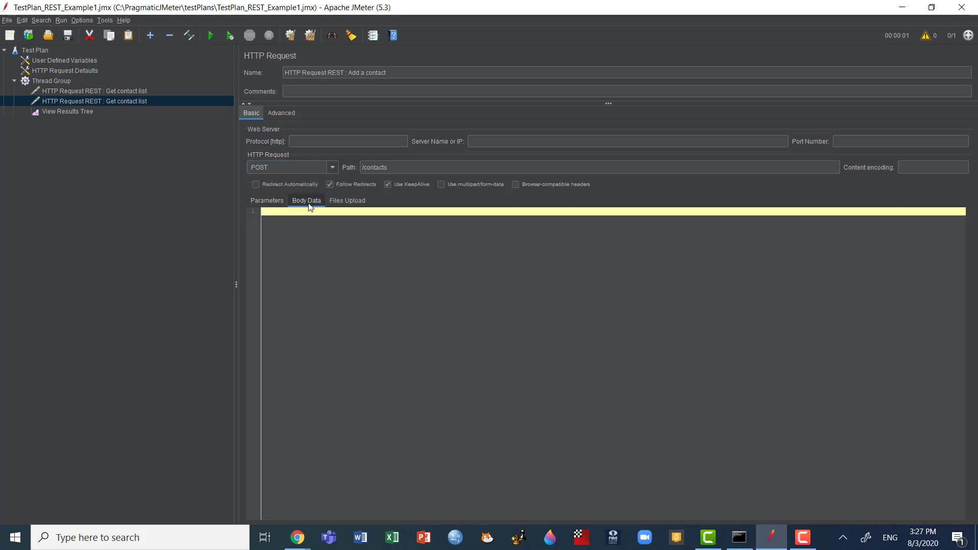
key(alt+Tab)
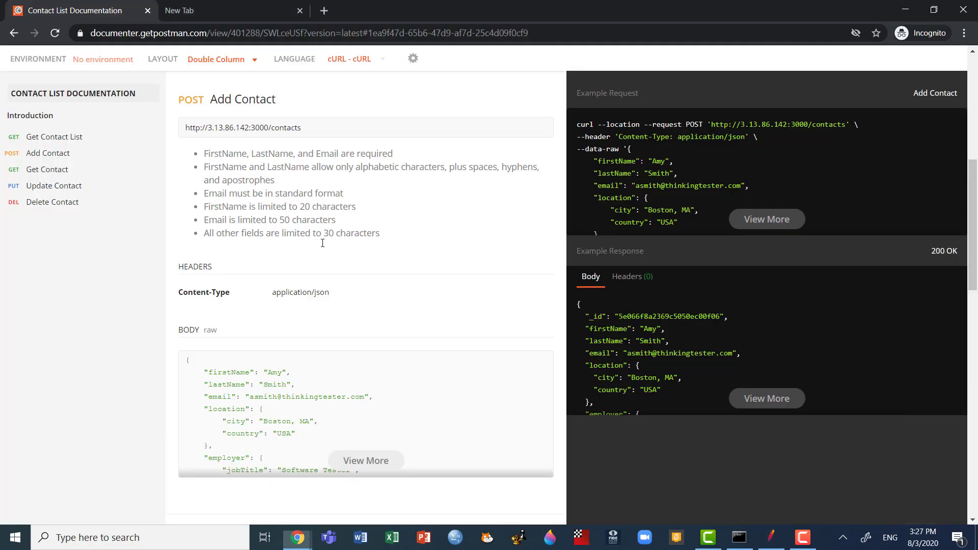
click(351, 465)
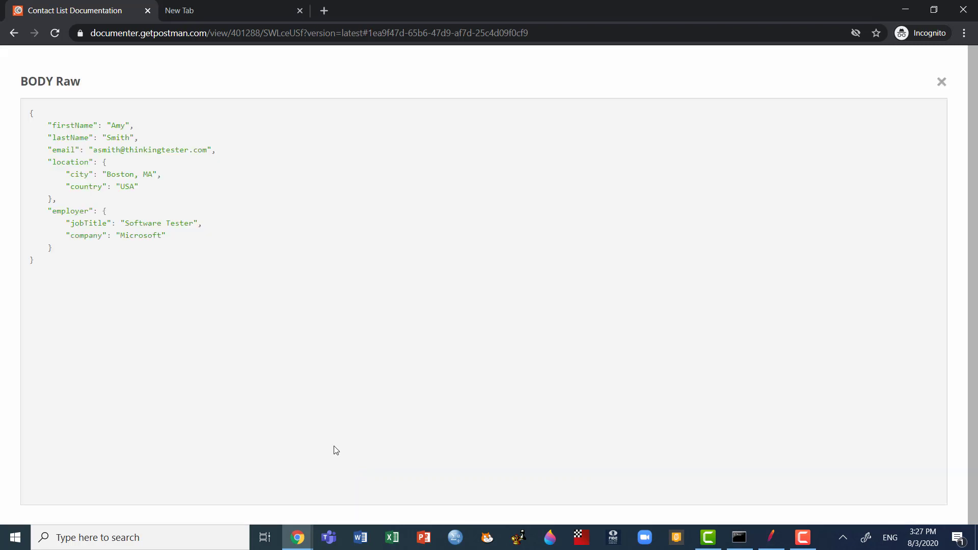
drag(44, 270, 22, 114)
key(alt+Tab)
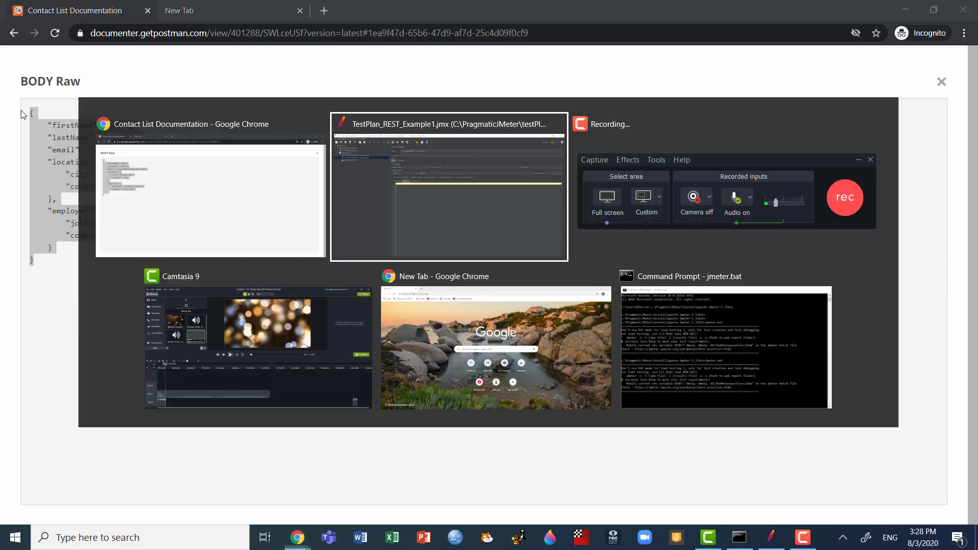
key(ctrl+v)
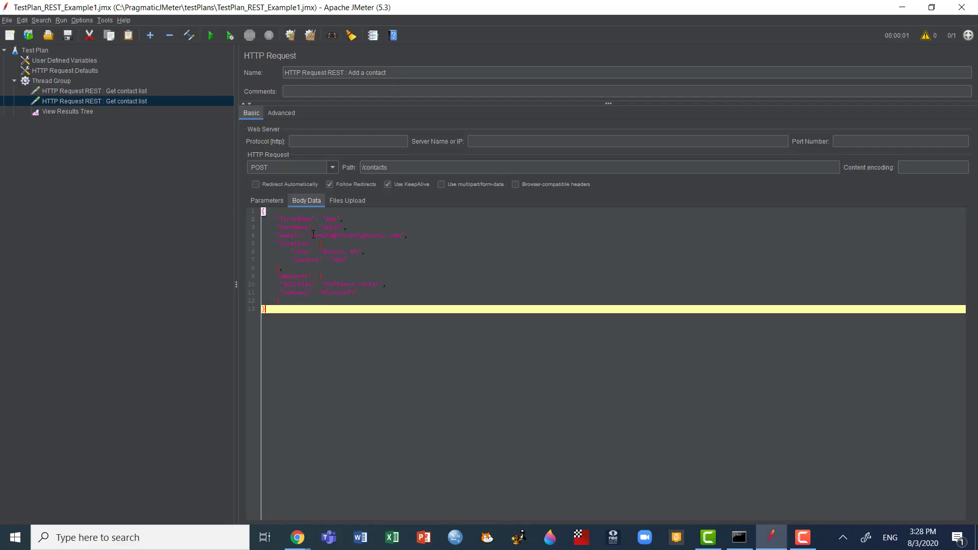
Step: In the JSON body, replace the firstName and lastName values with the new contact's name and set the company to Pragmatic
double_click(333, 220)
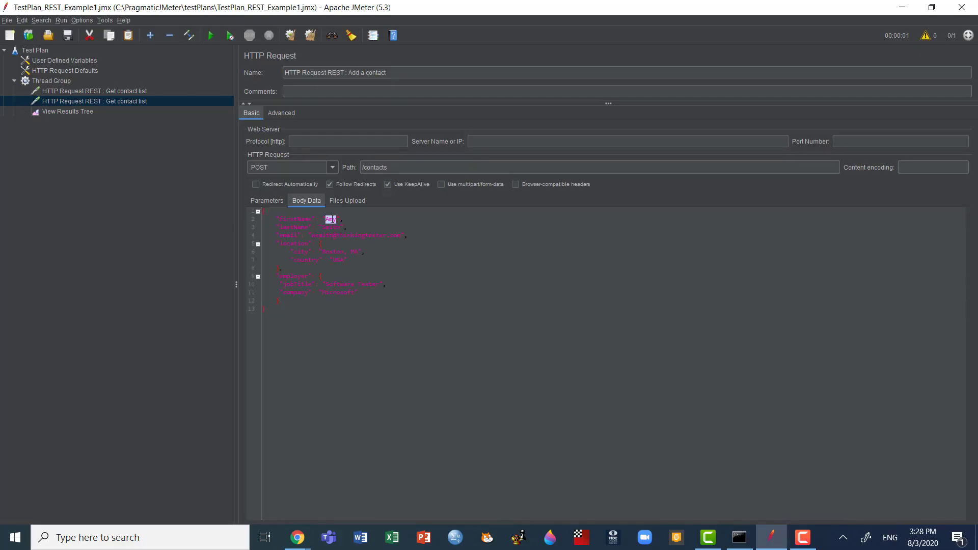
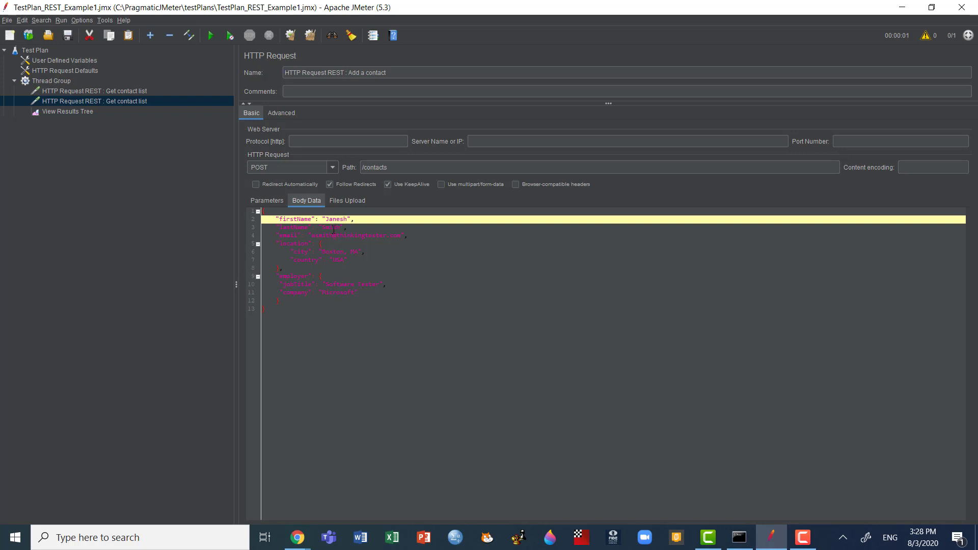
double_click(333, 227)
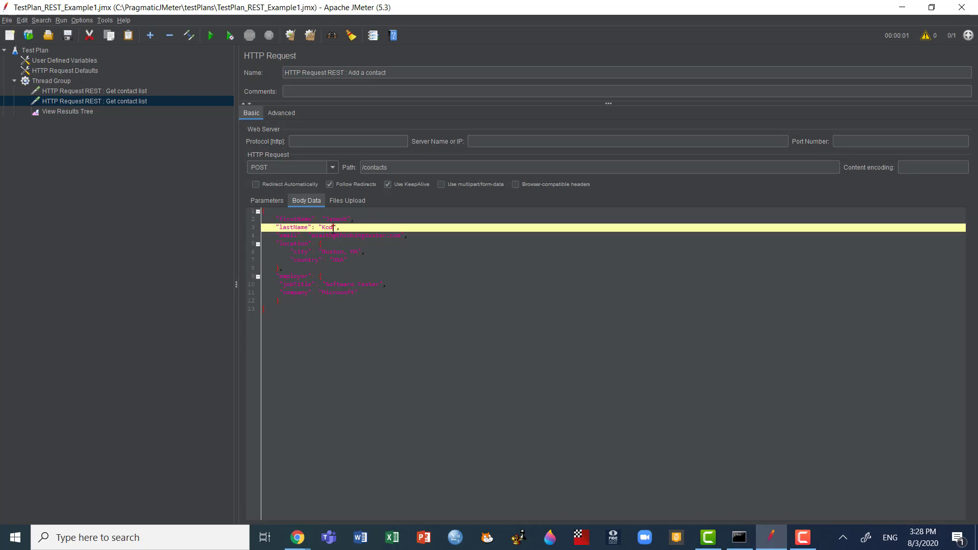
double_click(340, 293)
text(Pragma)
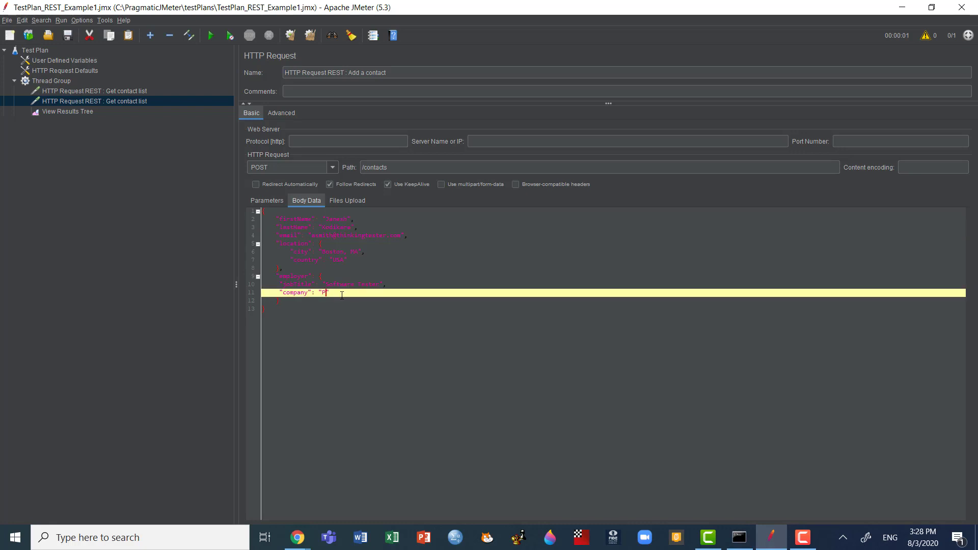
text(tic)
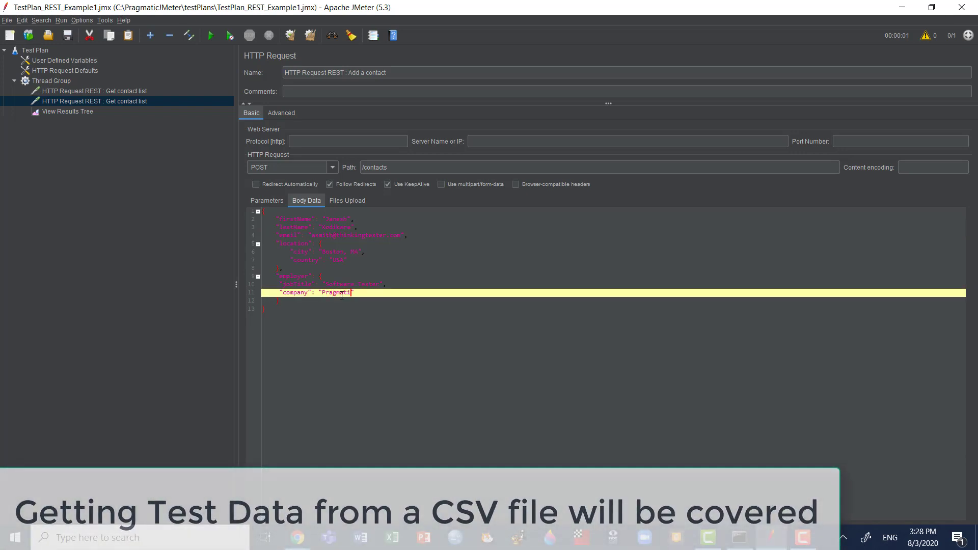
click(421, 267)
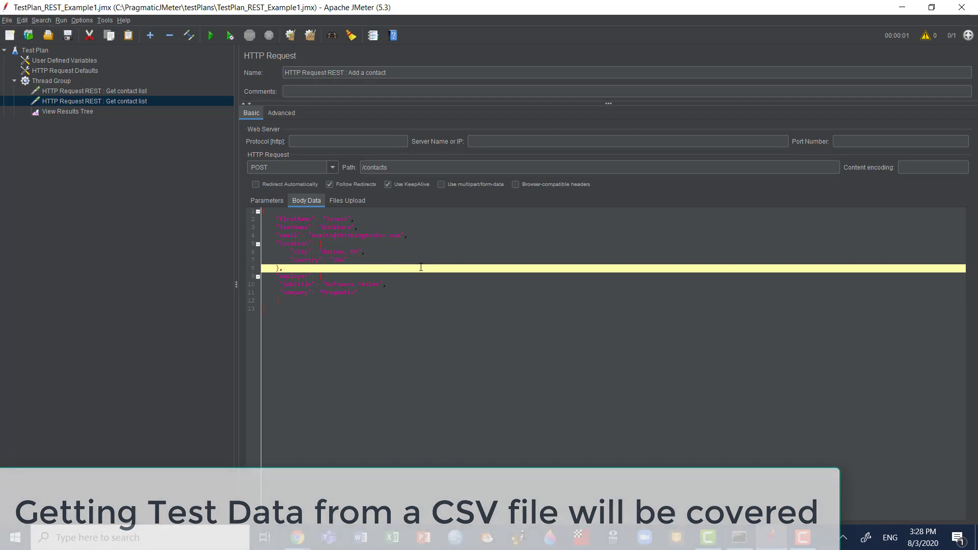
key(ctrl+Home)
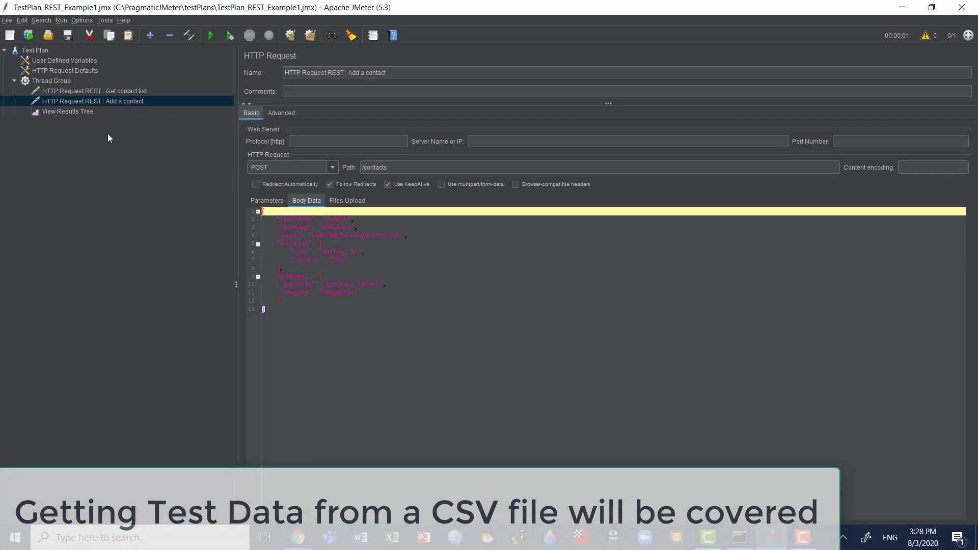
Step: Add an HTTP Header Manager to the Test Plan and move it between HTTP Request Defaults and the Thread Group
click(42, 48)
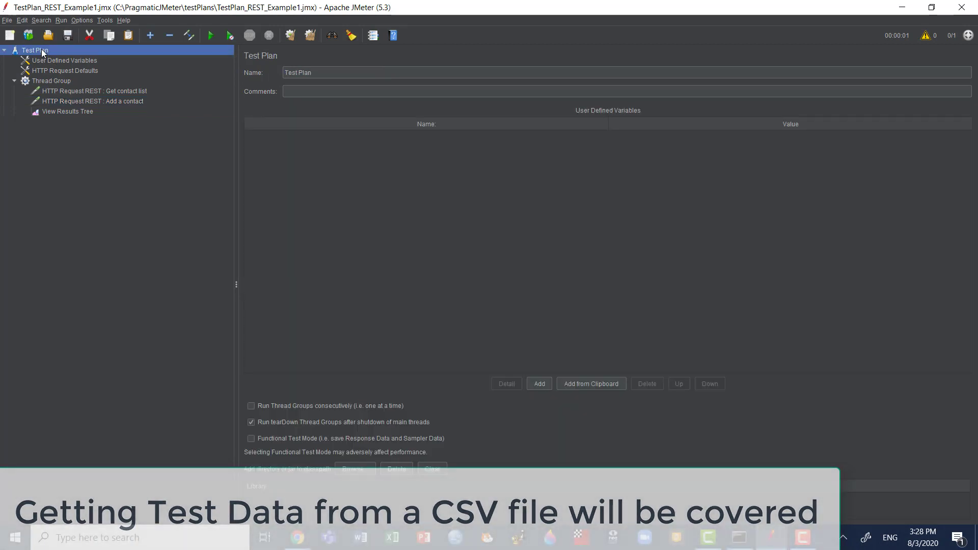
right_click(41, 49)
mouse_move(152, 55)
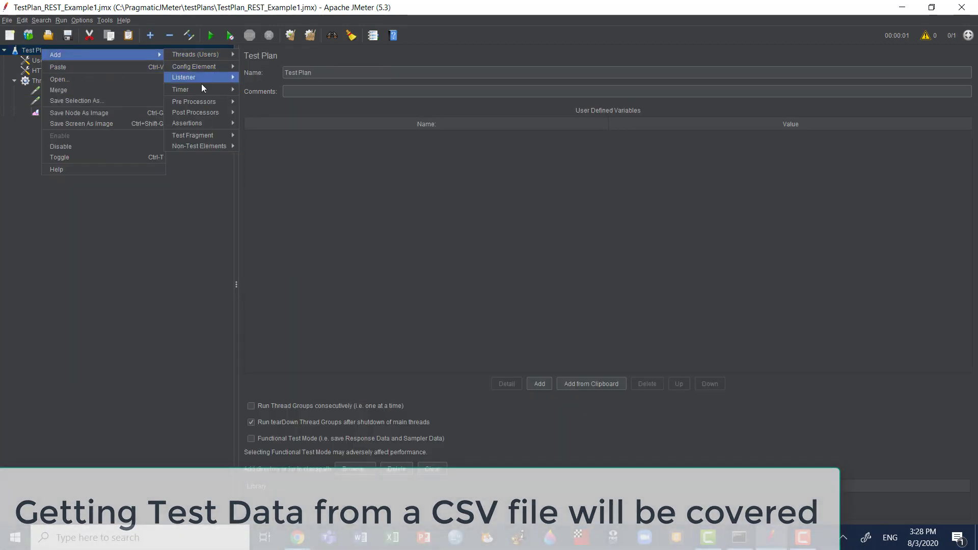
mouse_move(218, 65)
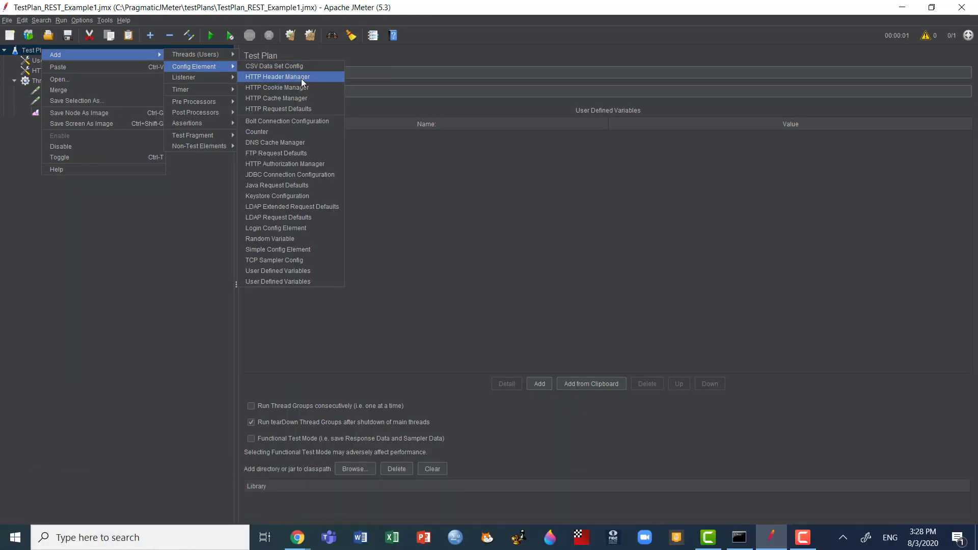
click(302, 76)
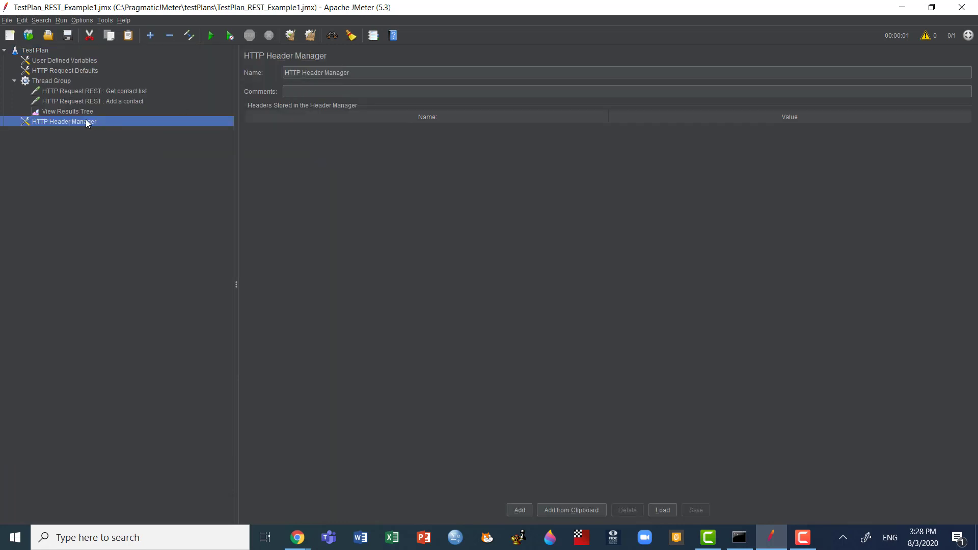
drag(101, 81, 106, 75)
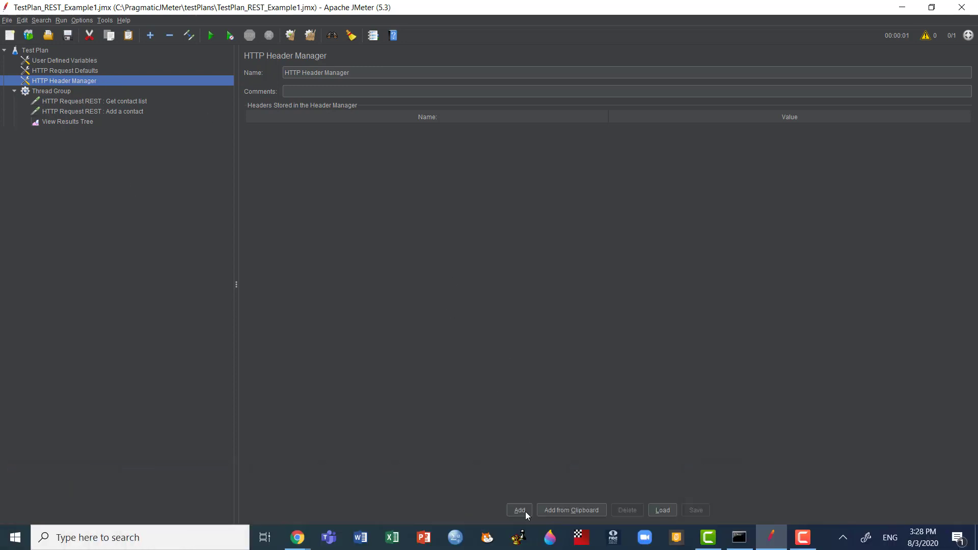
Step: Add a header row in the HTTP Header Manager and name it Content-Type, copied from the Add Contact documentation in Chrome
click(525, 511)
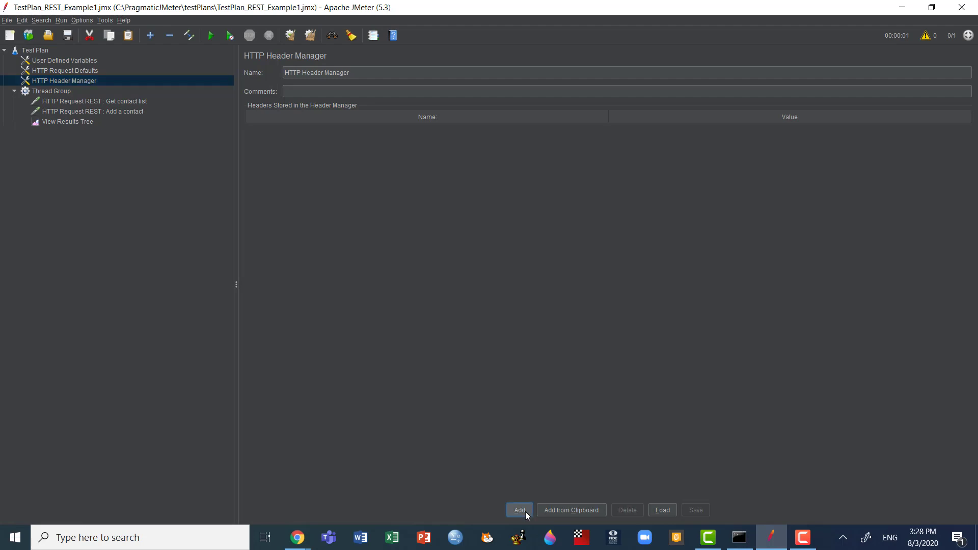
key(alt+Tab)
click(471, 127)
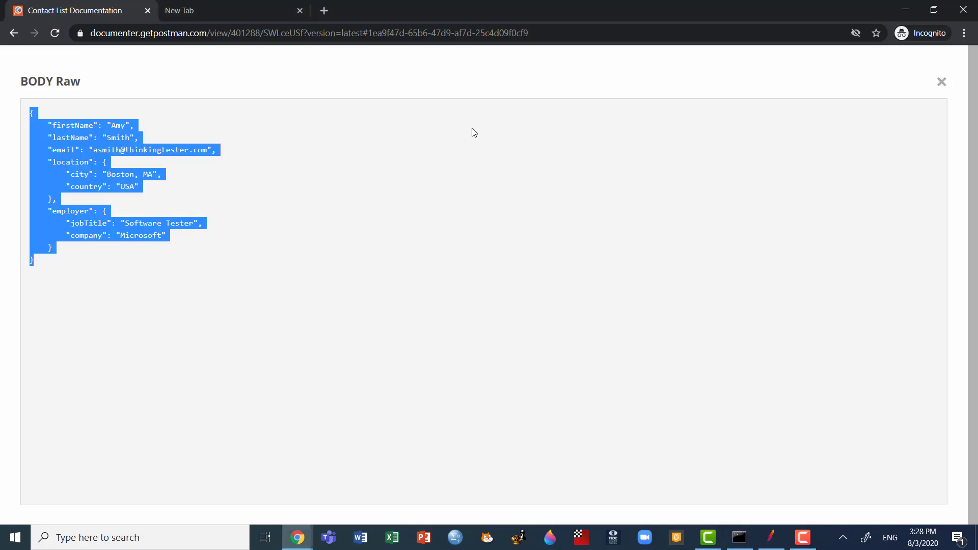
click(942, 82)
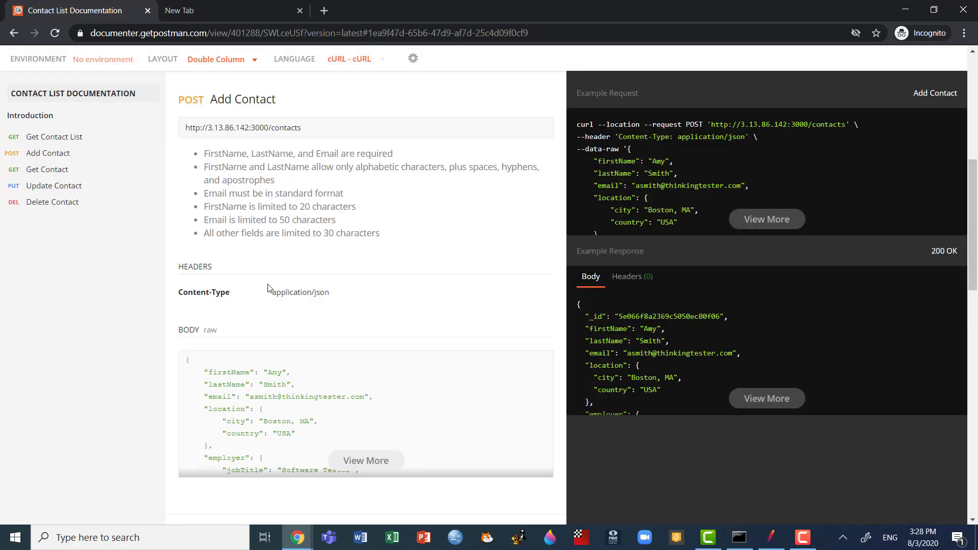
scroll(265, 288, up, 2)
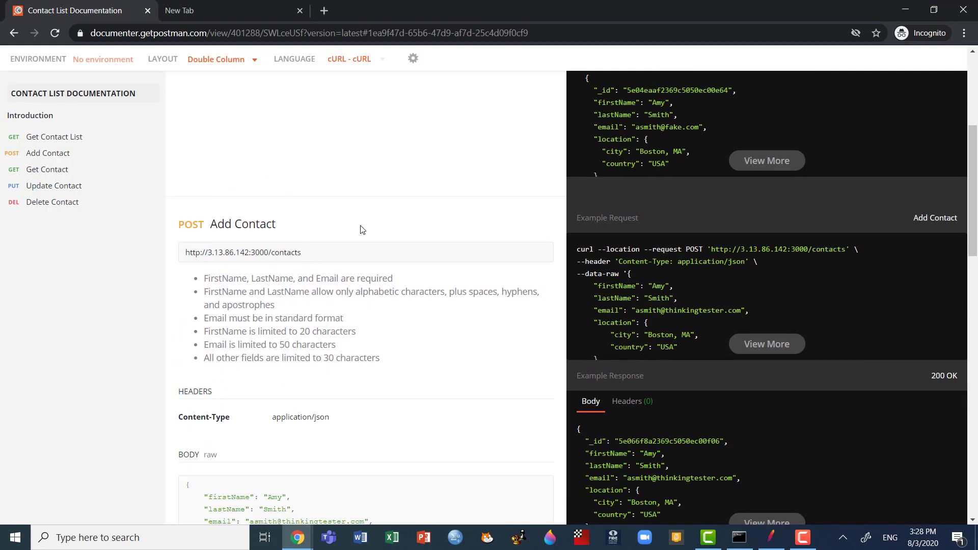
scroll(365, 219, down, 1)
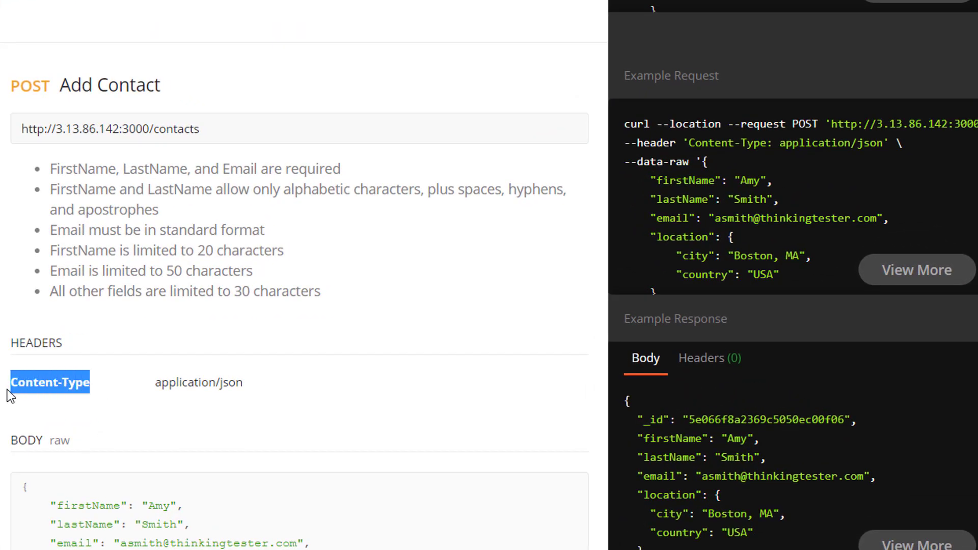
key(alt+Tab)
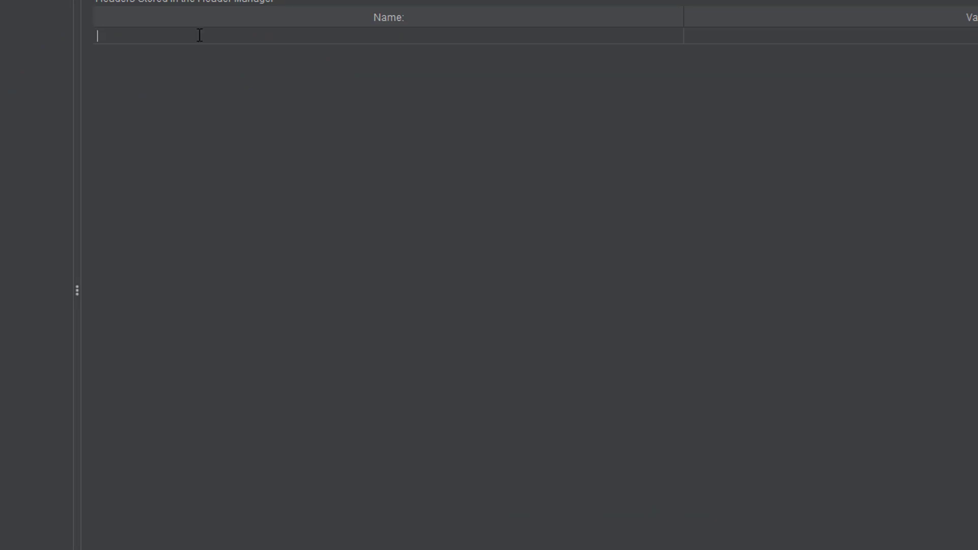
text(Content-Type)
Step: Copy application/json from the documentation in Chrome and paste it as the Content-Type header's value in JMeter
key(alt+Tab)
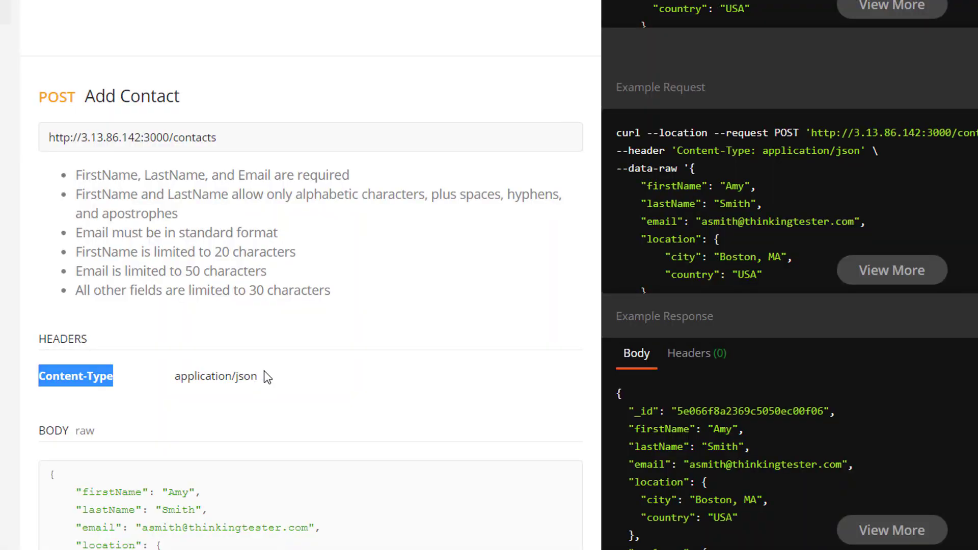
click(262, 380)
drag(261, 380, 166, 383)
key(ctrl+c)
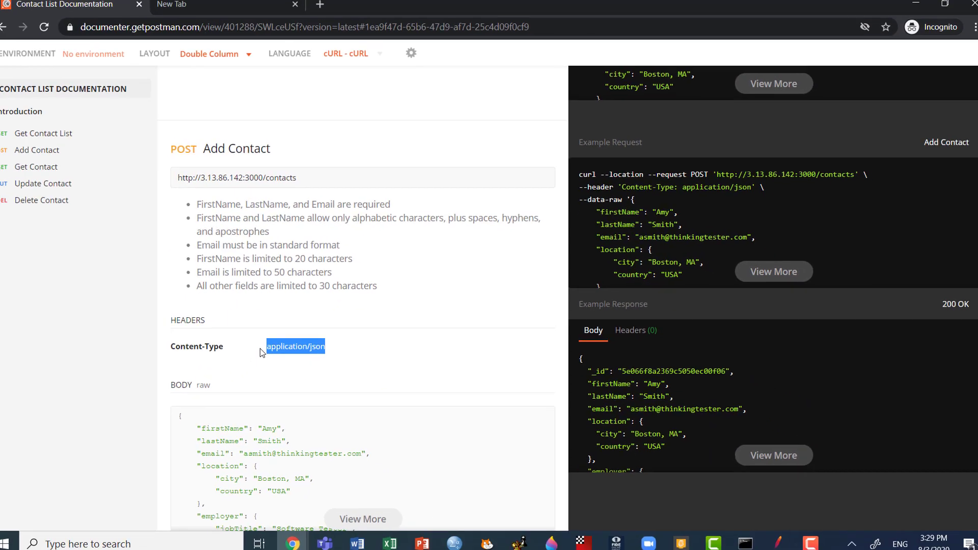
key(alt+Tab)
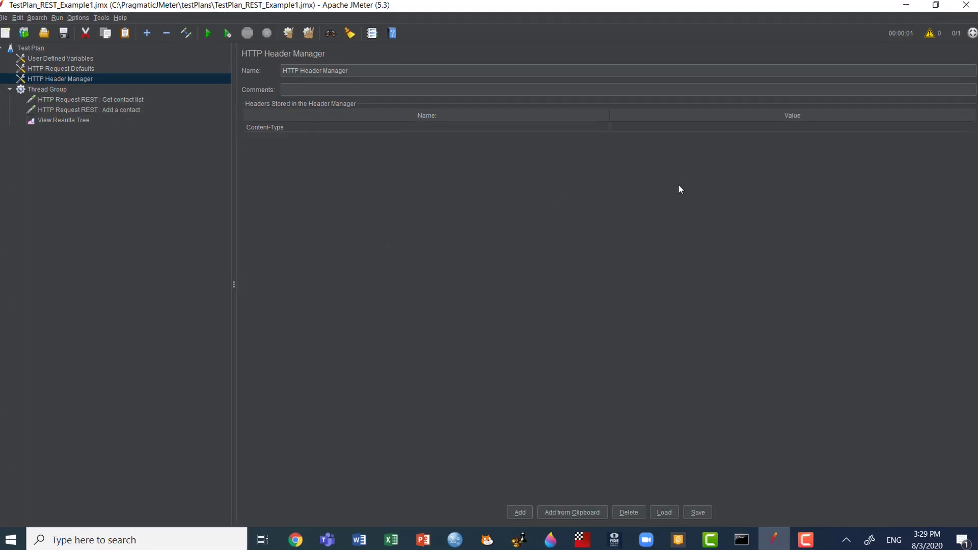
click(715, 102)
click(715, 102)
key(ctrl+v)
click(589, 100)
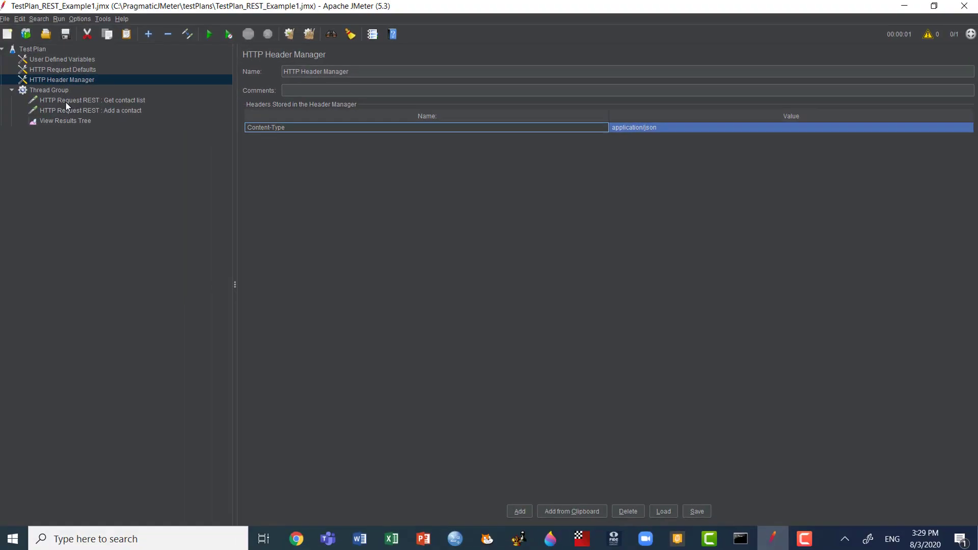
Step: Clear the previous results, run the test plan and display the Add a contact response body in View Results Tree
click(68, 102)
click(67, 121)
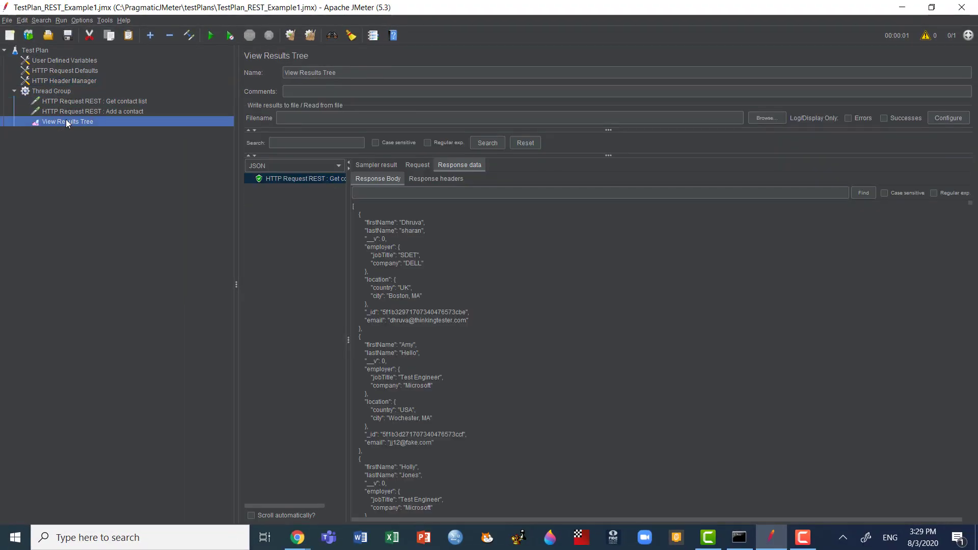
click(103, 111)
click(82, 122)
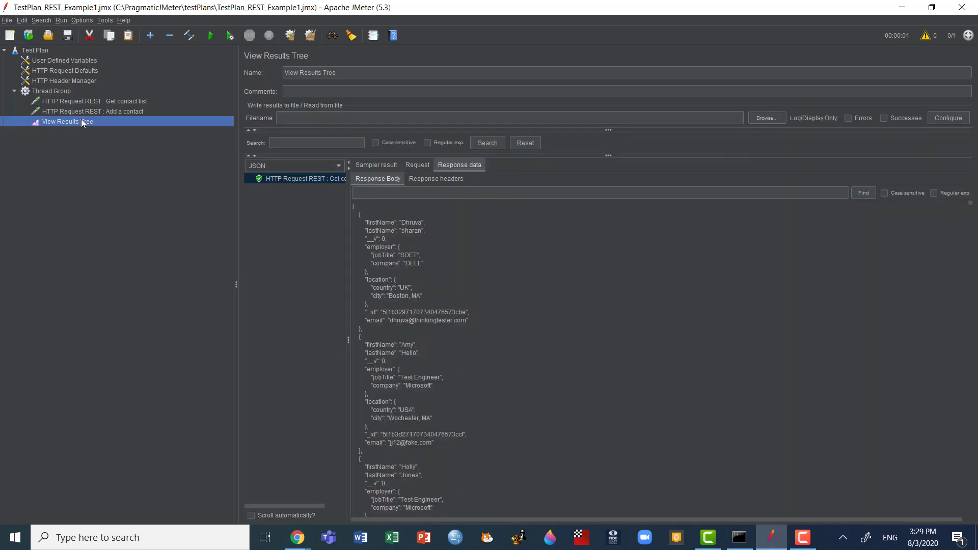
key(ctrl+e)
key(ctrl+r)
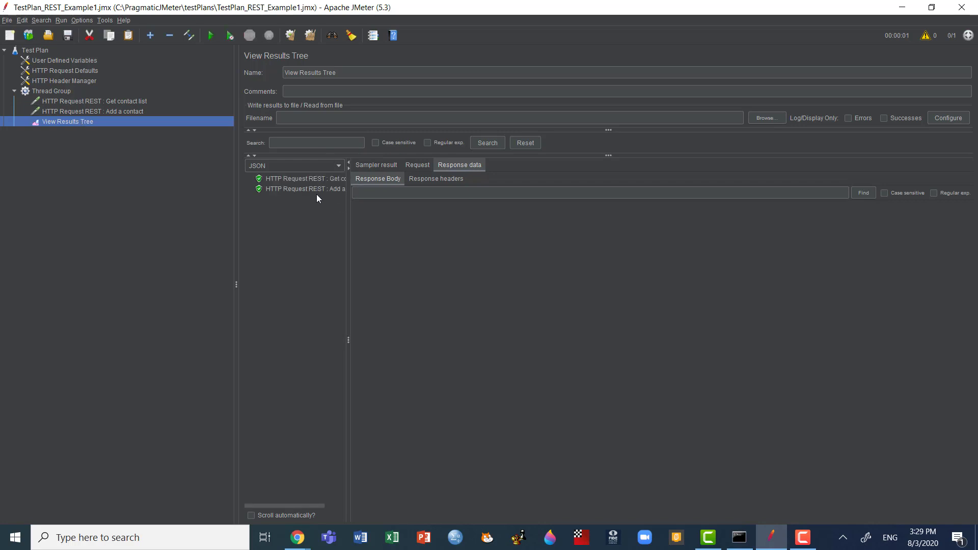
click(326, 189)
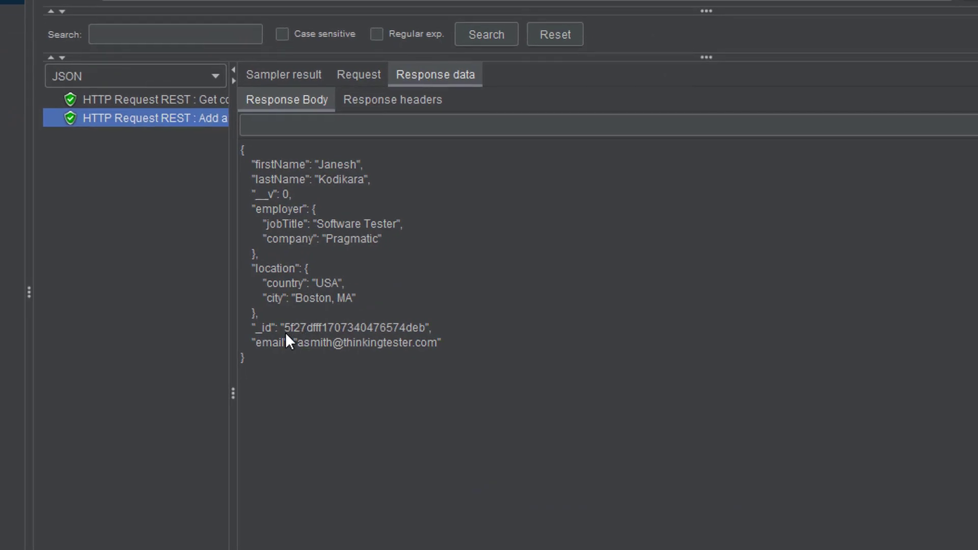
Step: Highlight the _id value in the Add a contact response, widen the results list and compare the response with its request
drag(285, 328, 354, 327)
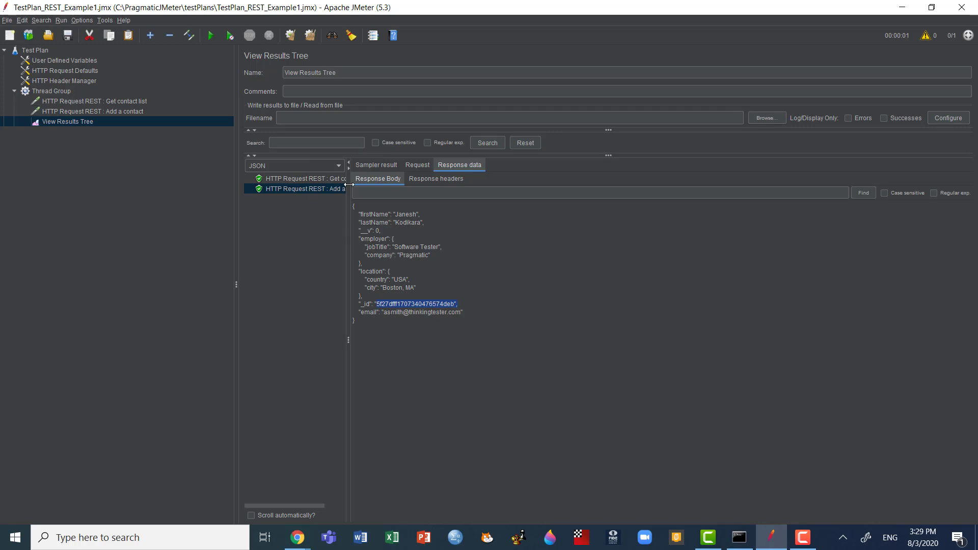
drag(348, 185, 404, 183)
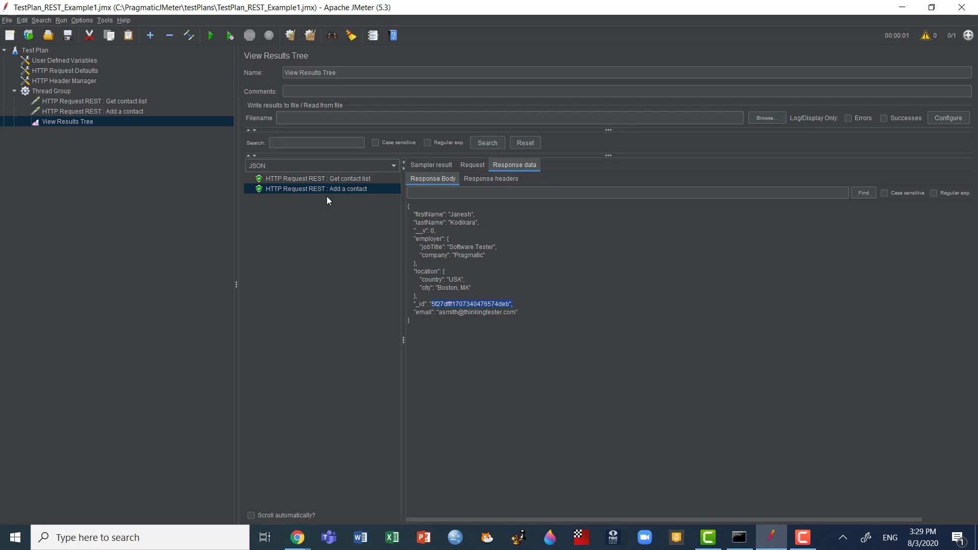
click(127, 111)
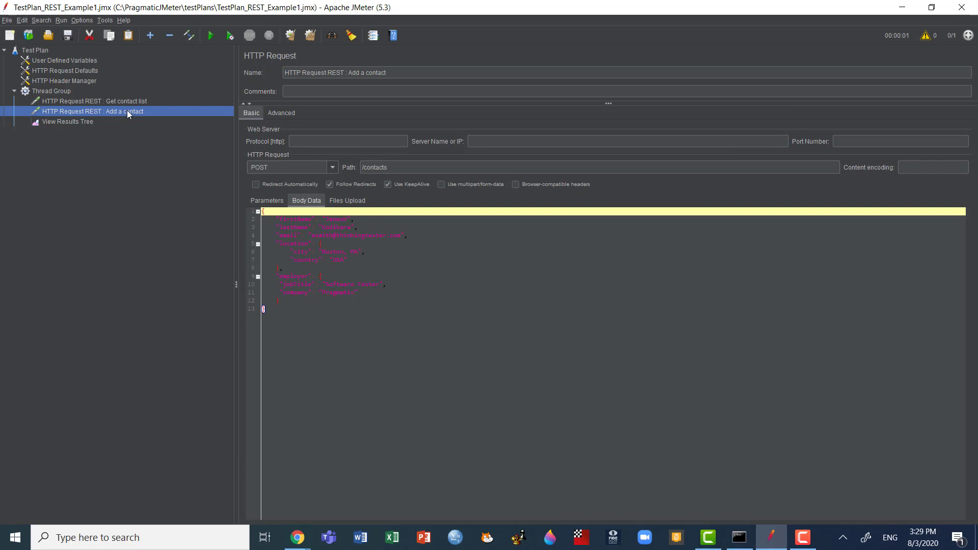
right_click(127, 110)
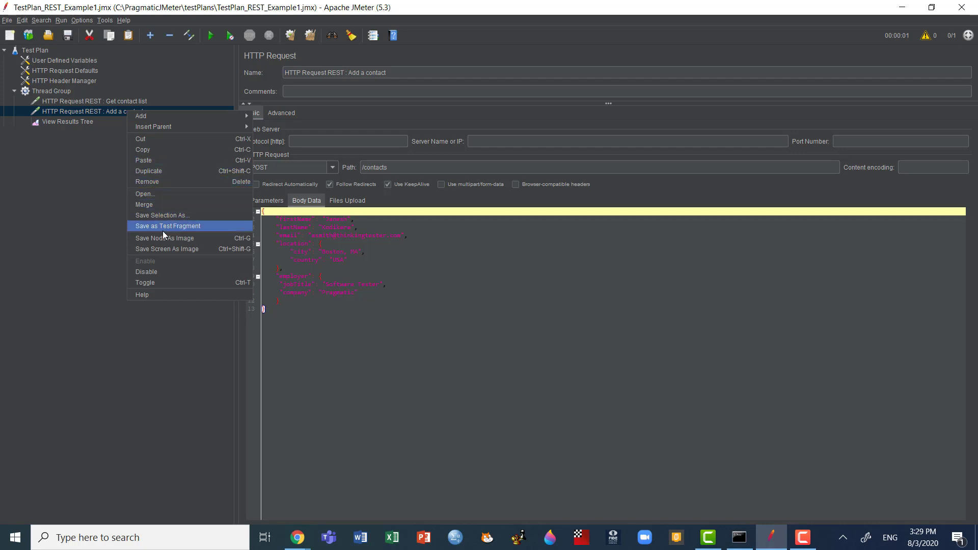
click(74, 118)
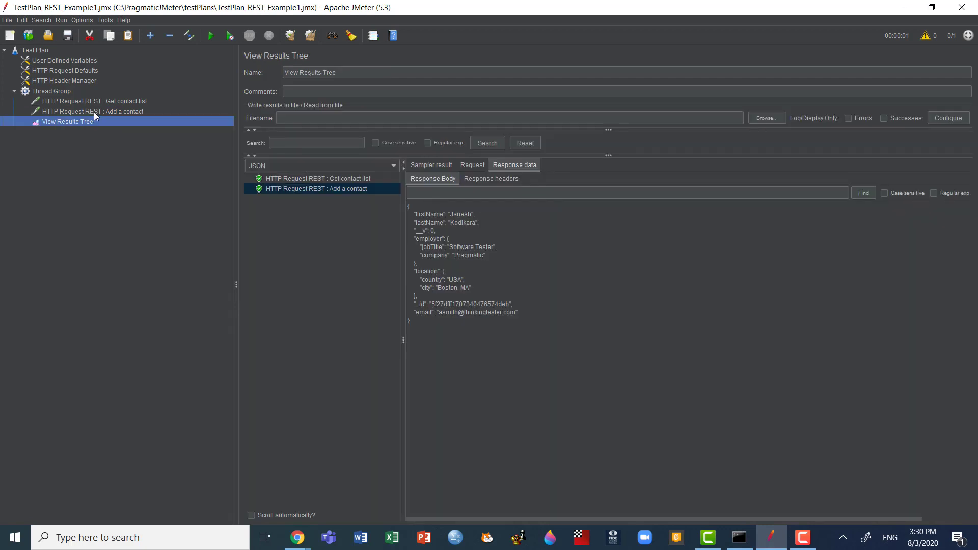
click(95, 112)
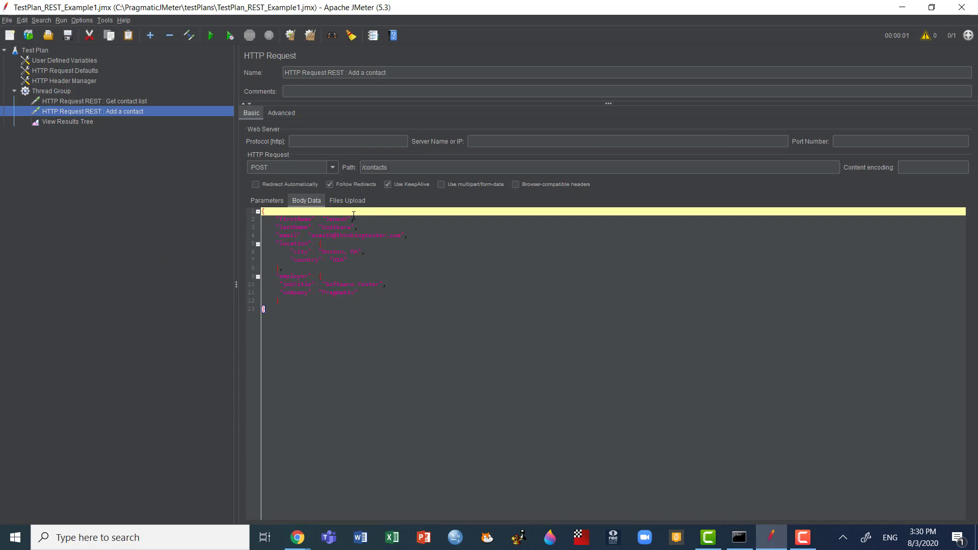
click(81, 123)
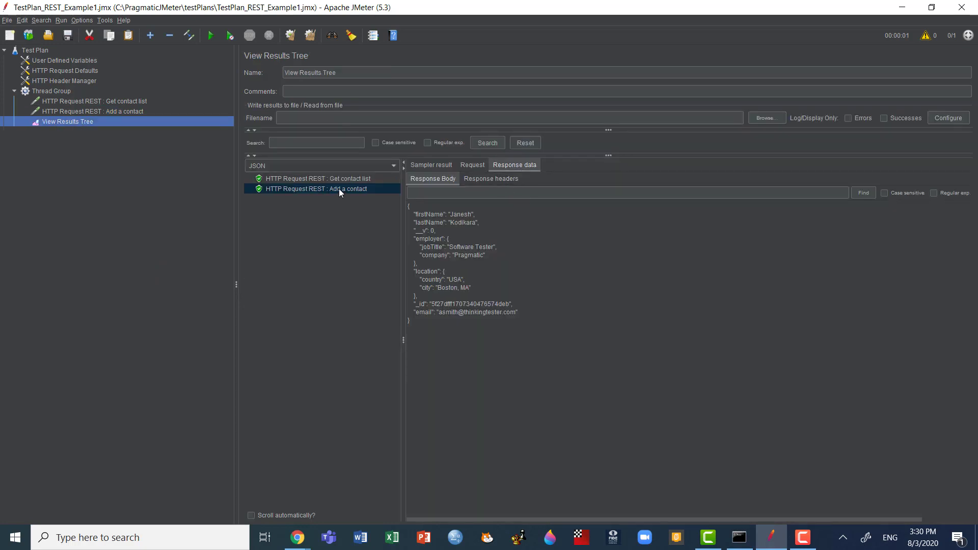
Step: Test the JSON path expression ._id against the Add a contact response with the JSON Path Tester
click(395, 168)
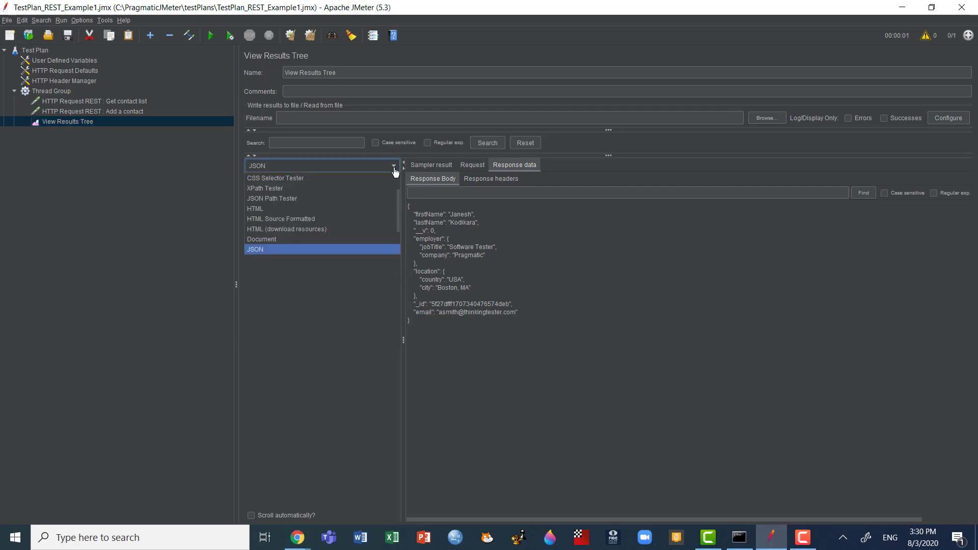
click(309, 198)
click(520, 291)
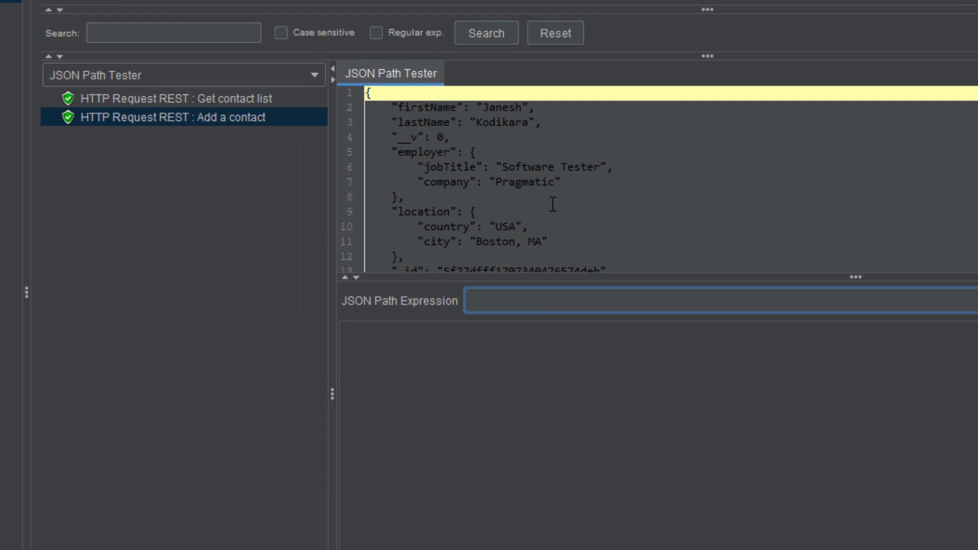
scroll(551, 201, down, 2)
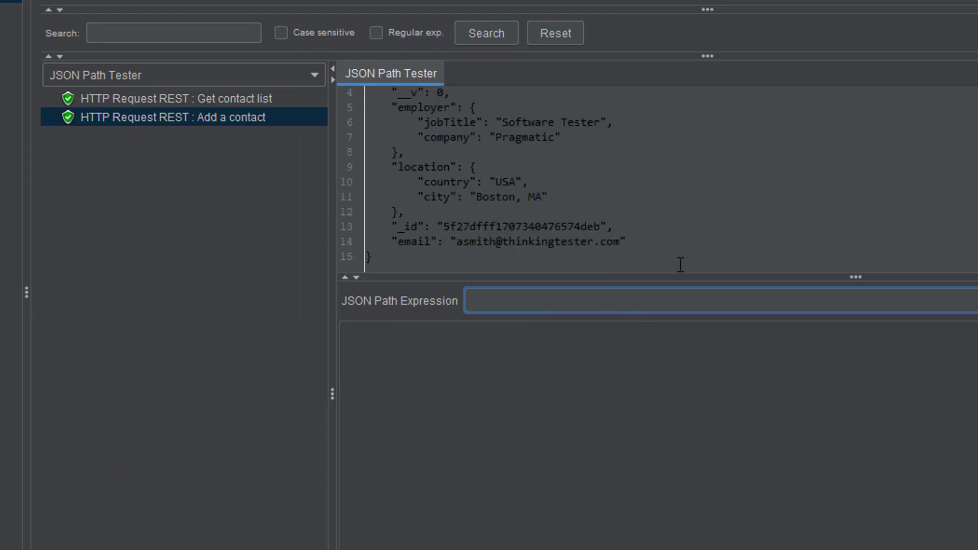
text(._id)
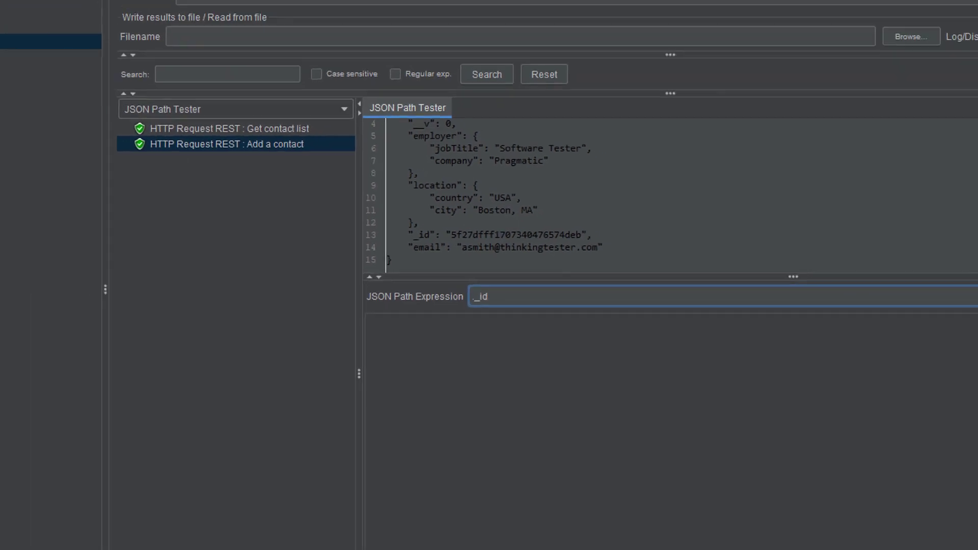
click(956, 288)
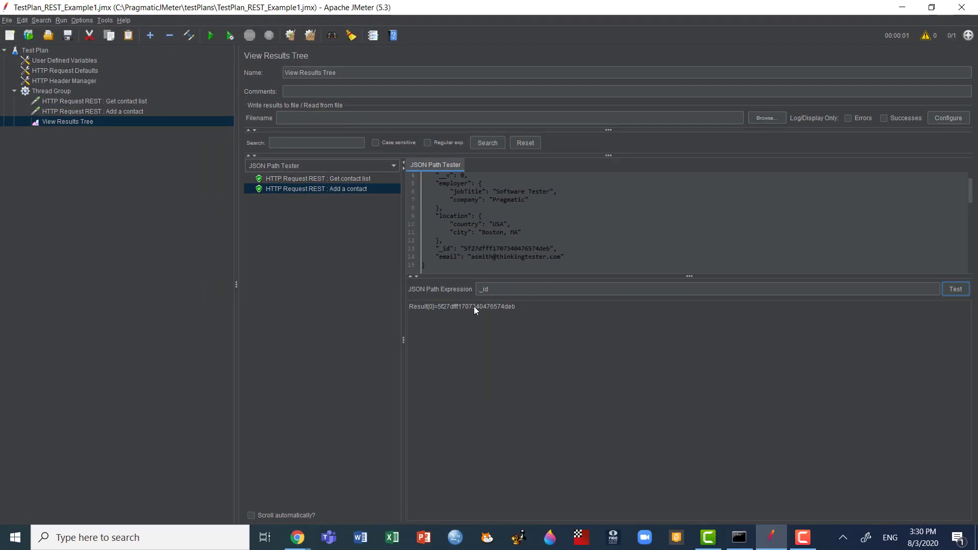
Step: Add a JSON Extractor post-processor to the Add a contact request
click(121, 111)
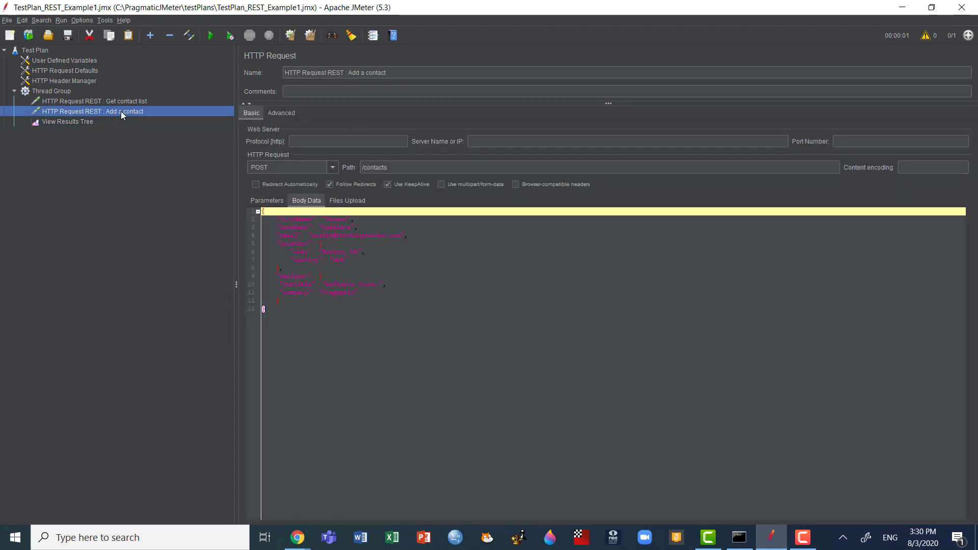
right_click(121, 111)
mouse_move(173, 127)
mouse_move(210, 118)
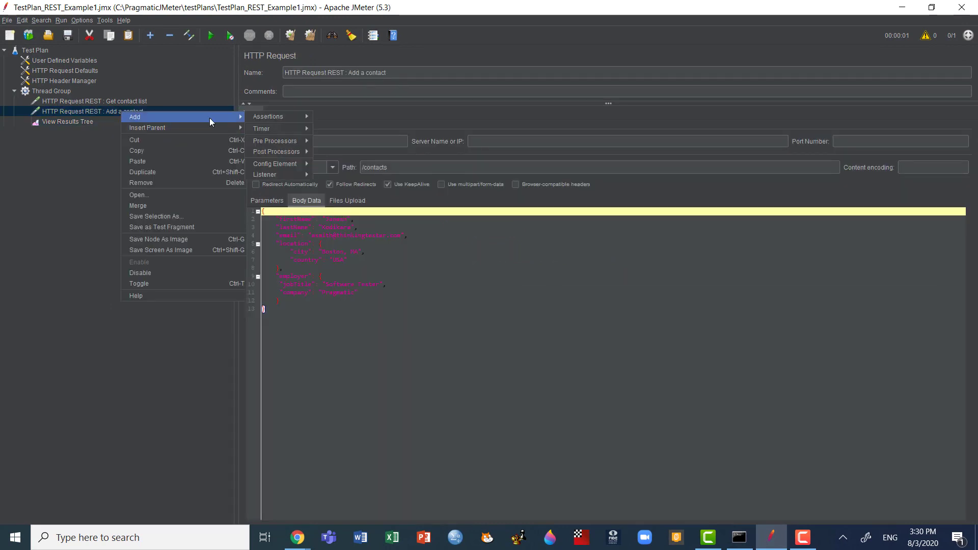
mouse_move(276, 152)
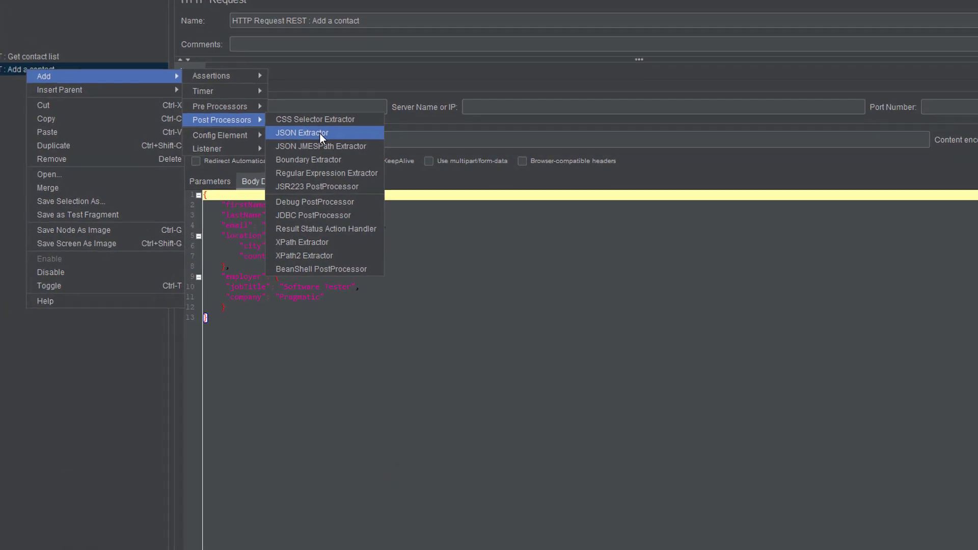
click(319, 133)
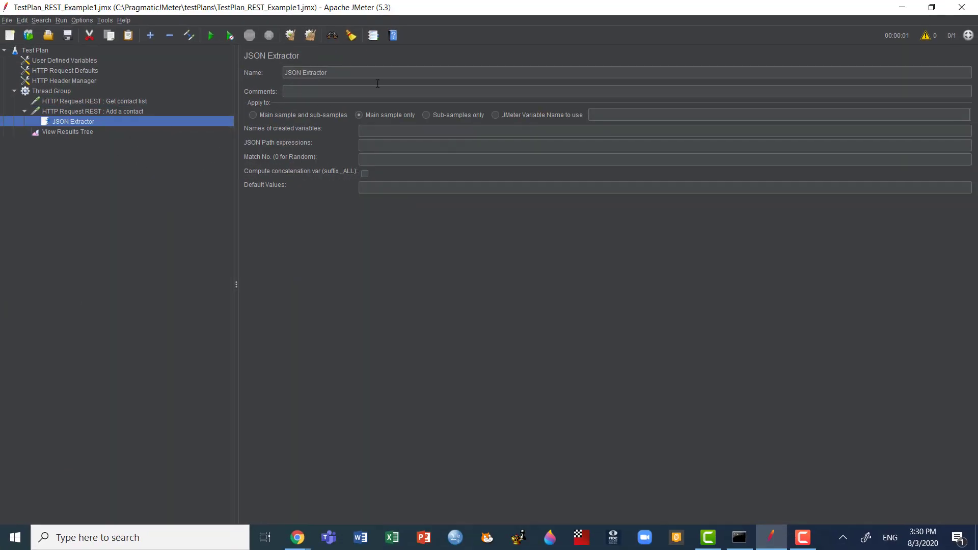
Step: Rename the extractor as JSON Extractor : CONTACT_ID and set its created variable name to CONTACT_ID
click(372, 73)
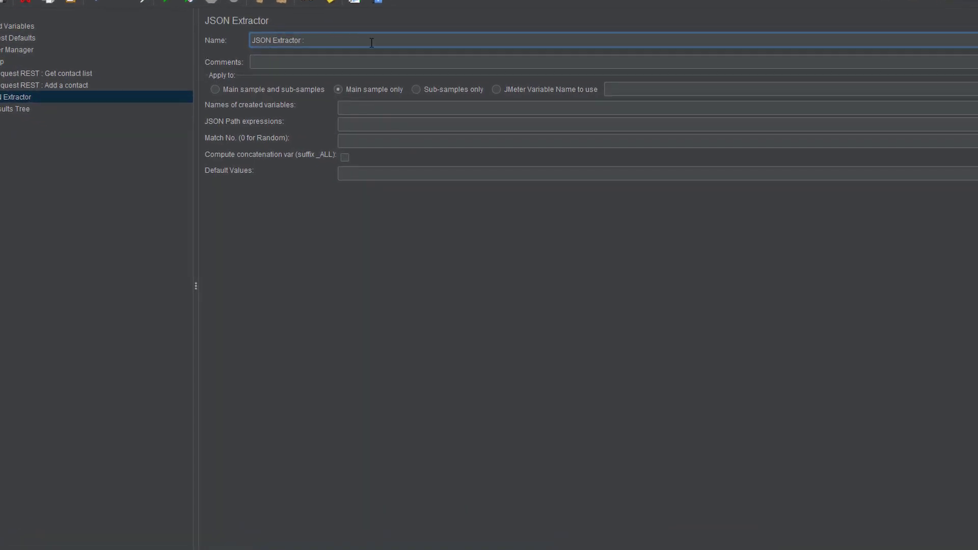
text(: CONTACT_ID)
drag(367, 42, 308, 40)
key(ctrl+c)
click(341, 106)
key(ctrl+v)
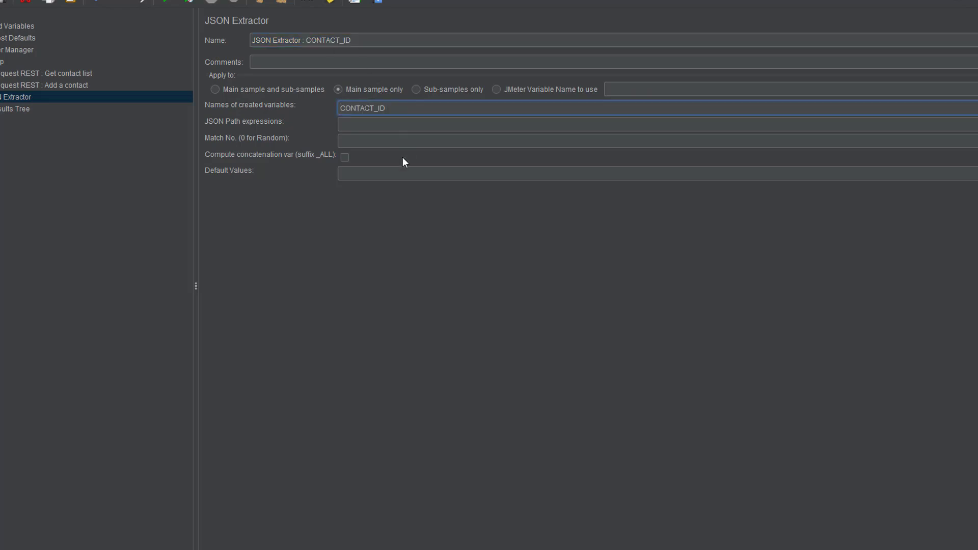
Step: Set the JSON Extractor's default value to CONTACT_ID_NOT_FOUND
click(374, 173)
key(ctrl+v)
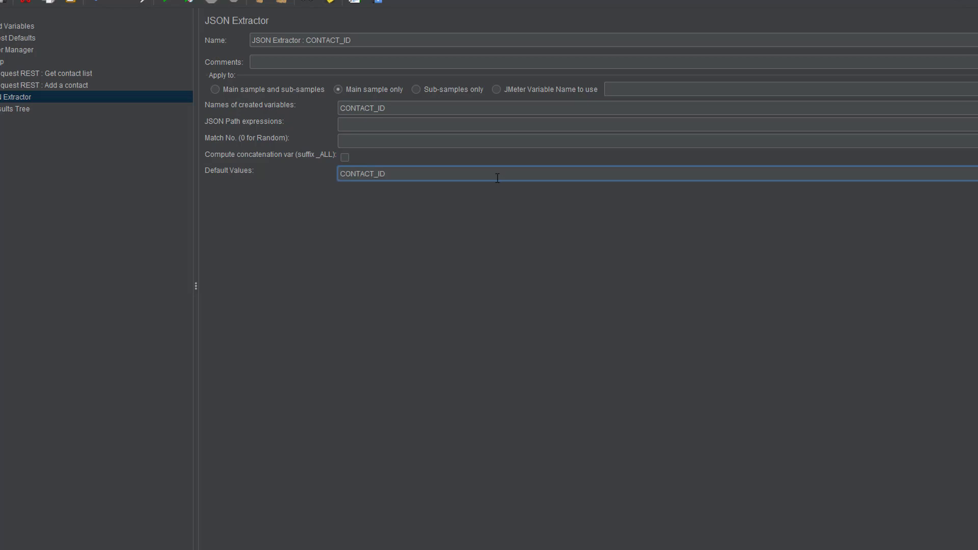
text(_NOT_FOUND)
Step: Set the extractor's JSON path expression to ._id and its match number to 1, checking against View Results Tree
click(382, 125)
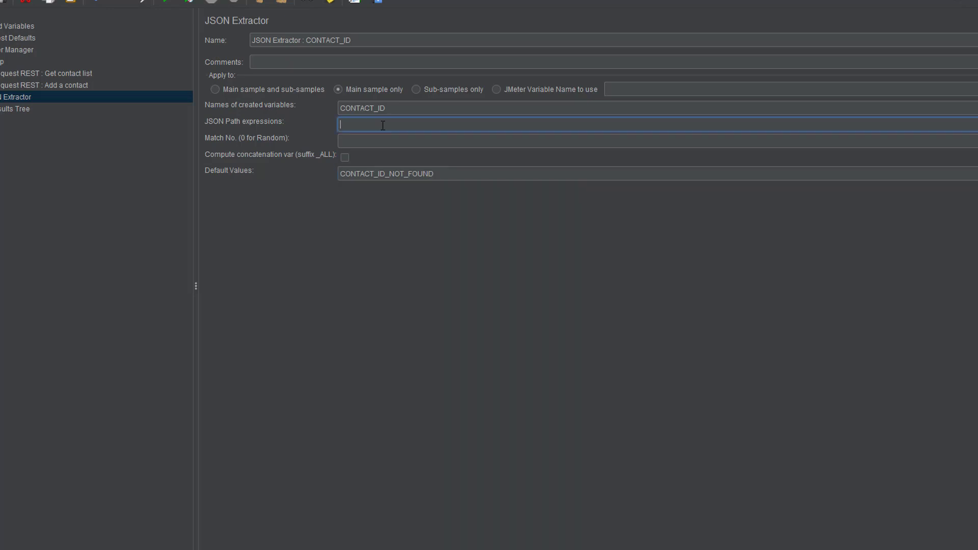
text(._id)
click(364, 143)
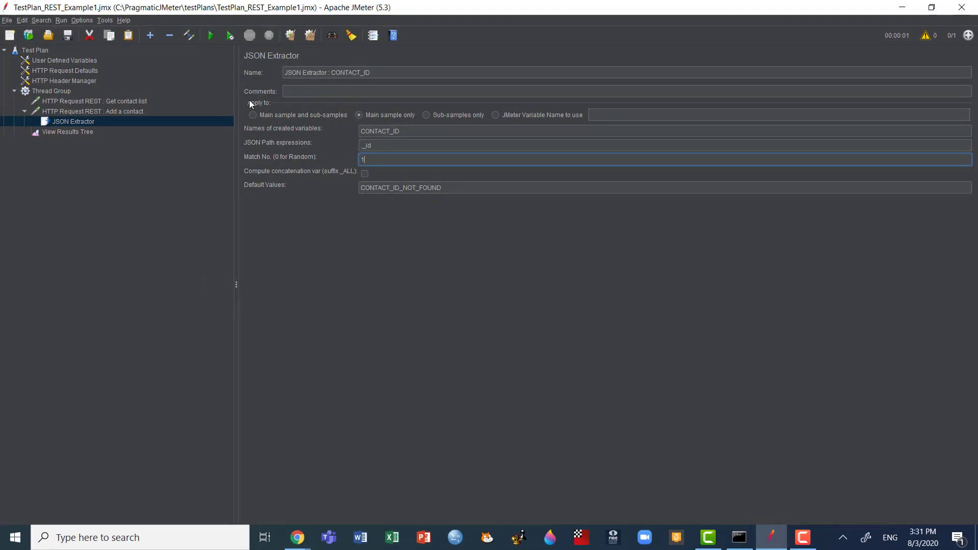
click(70, 132)
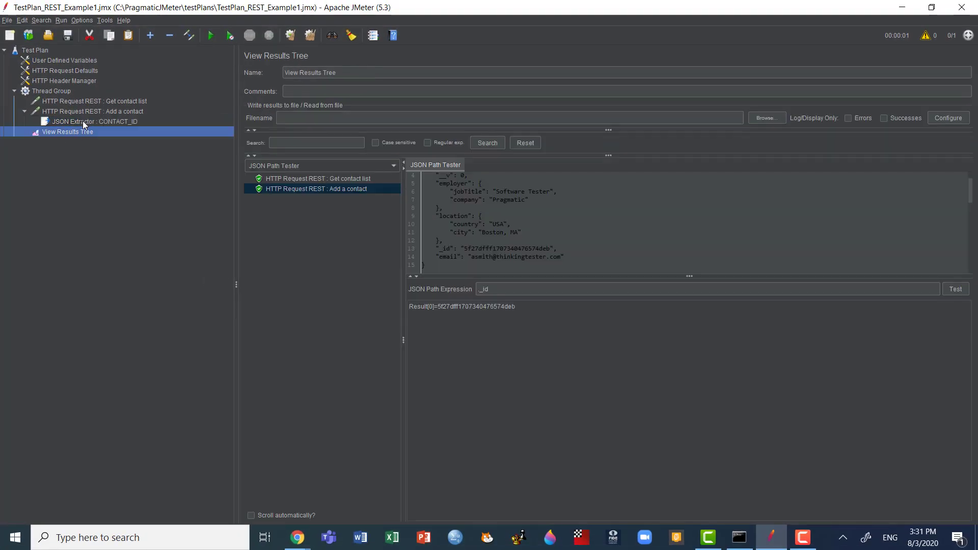
click(125, 121)
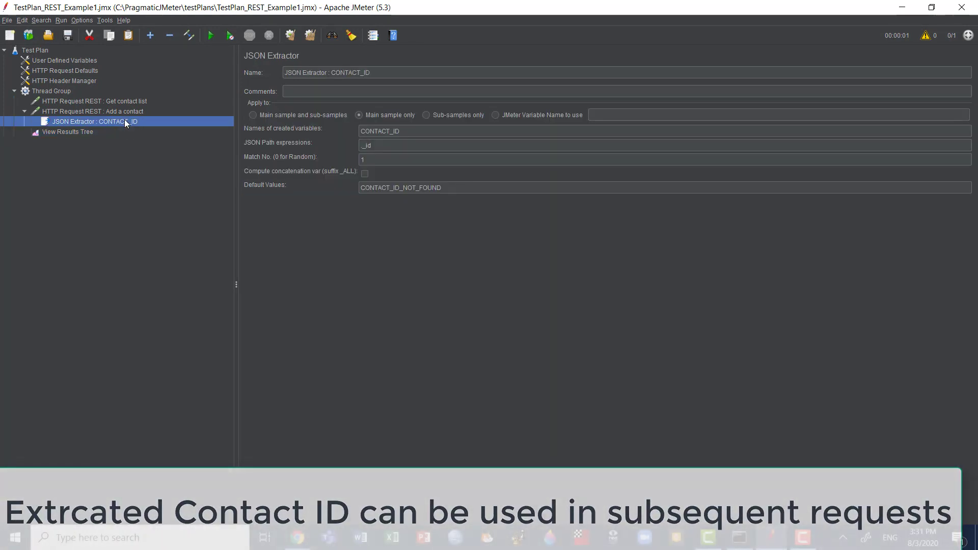
Step: Add a Debug Sampler to the Thread Group and move it above View Results Tree
click(57, 93)
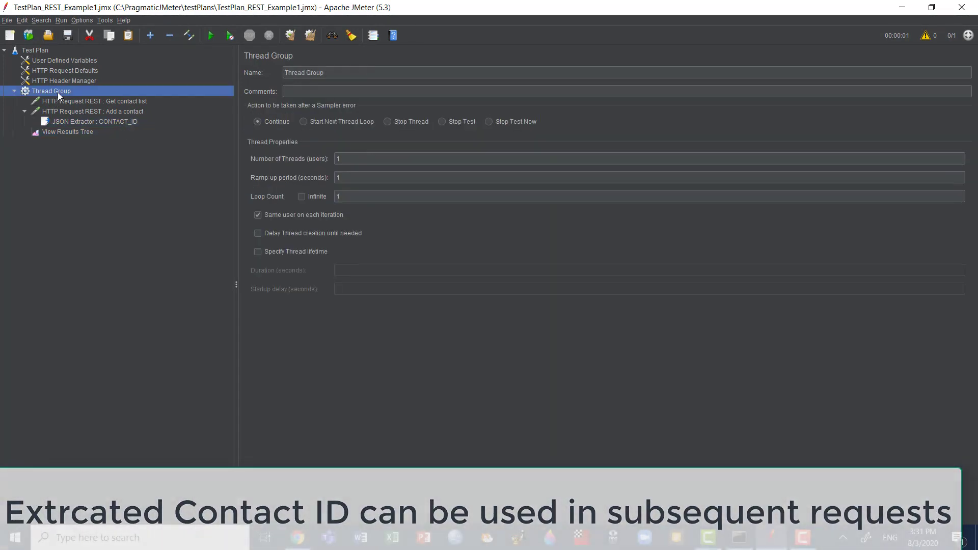
right_click(57, 92)
mouse_move(83, 99)
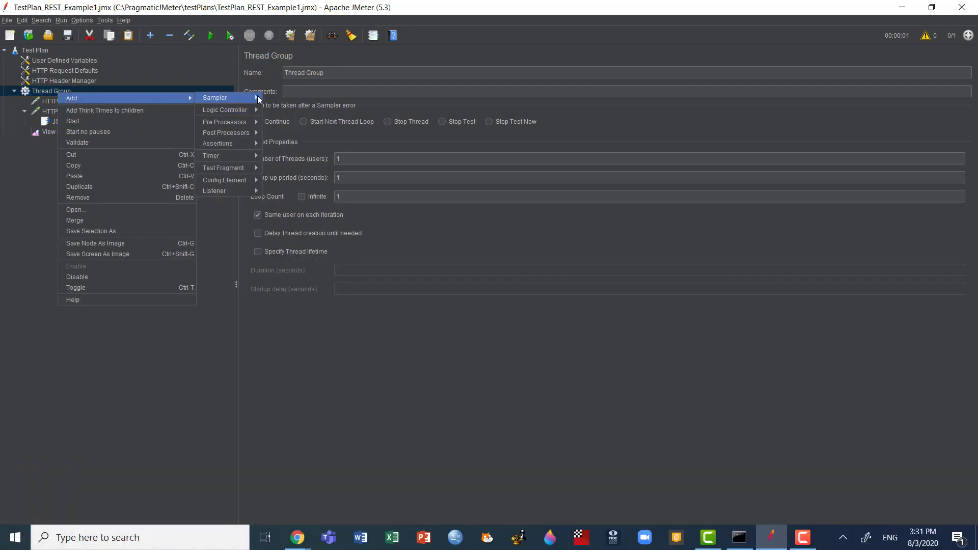
mouse_move(237, 99)
click(311, 121)
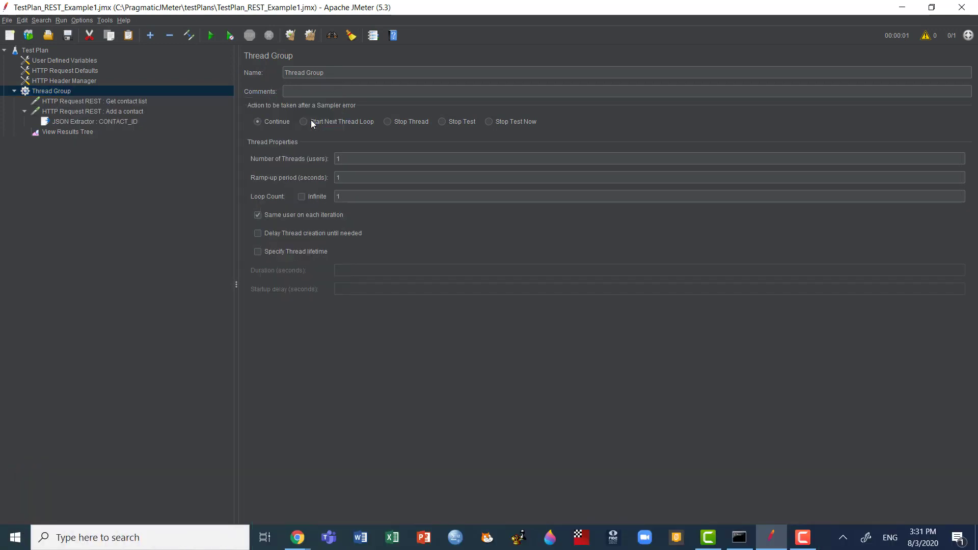
drag(69, 145, 64, 127)
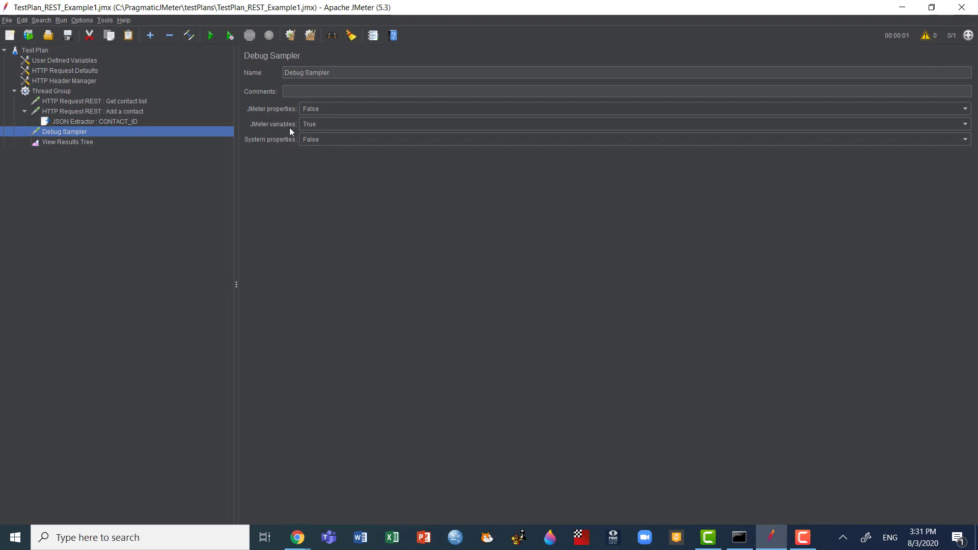
Step: Clear the previous results, run the test plan and display the Debug Sampler's variables in View Results Tree
click(72, 145)
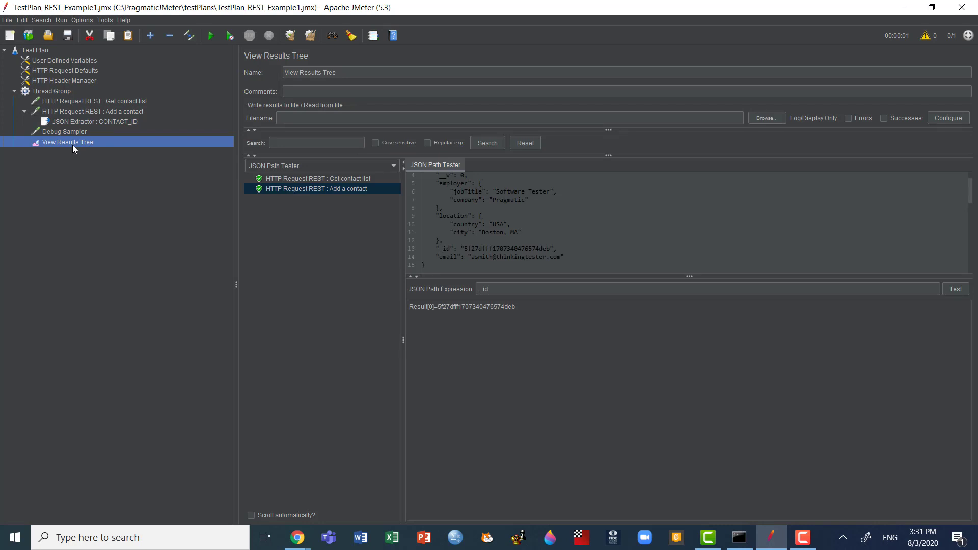
key(ctrl+e)
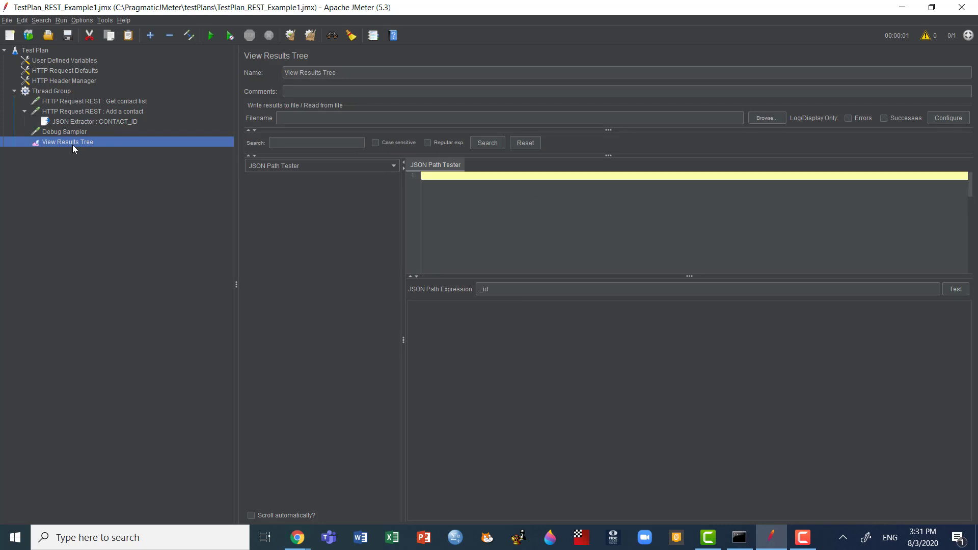
key(ctrl+r)
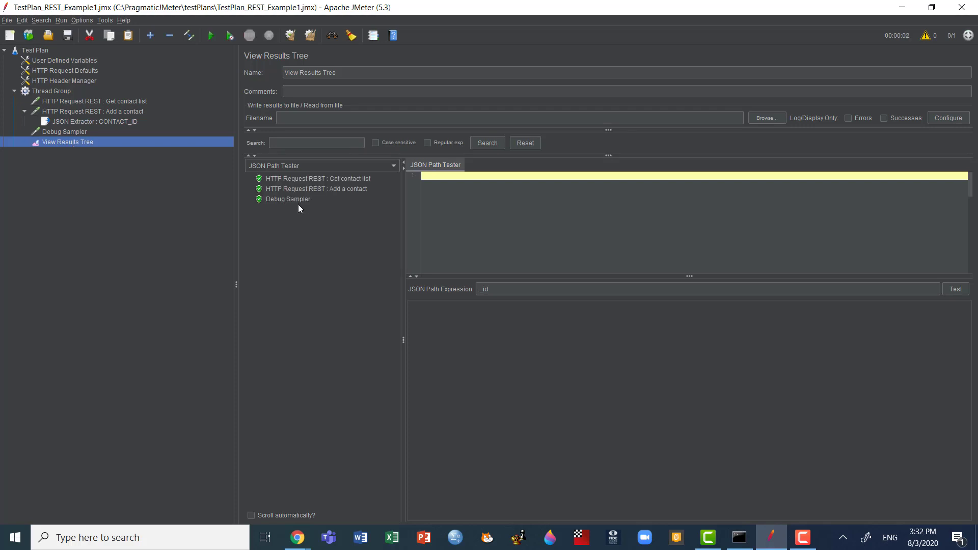
click(298, 204)
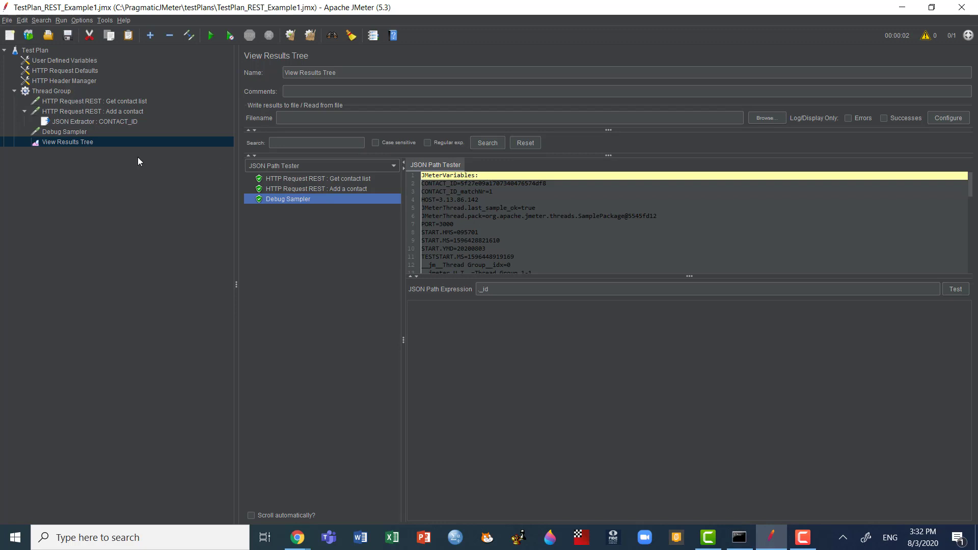
Step: Collapse the Add a contact request in the test plan tree and disable the Debug Sampler
click(110, 123)
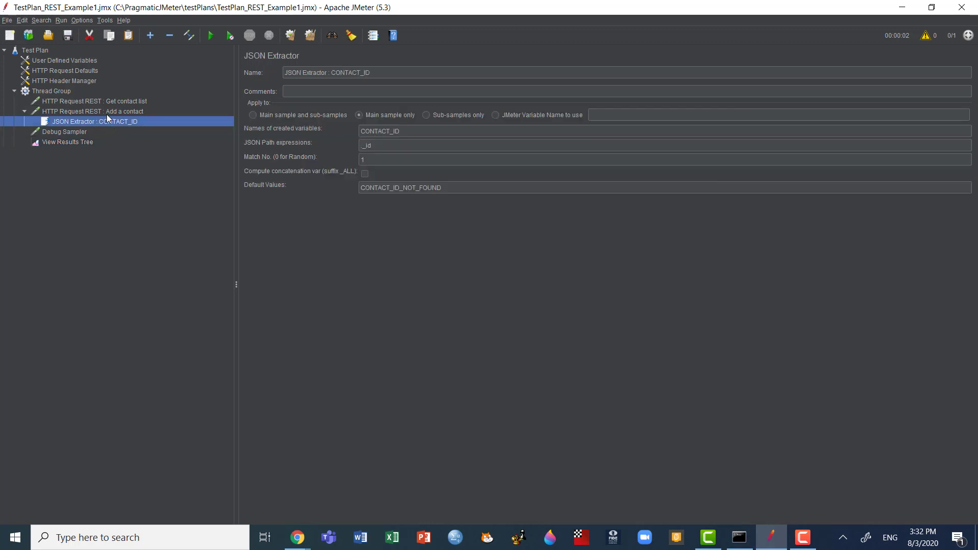
click(25, 111)
click(52, 122)
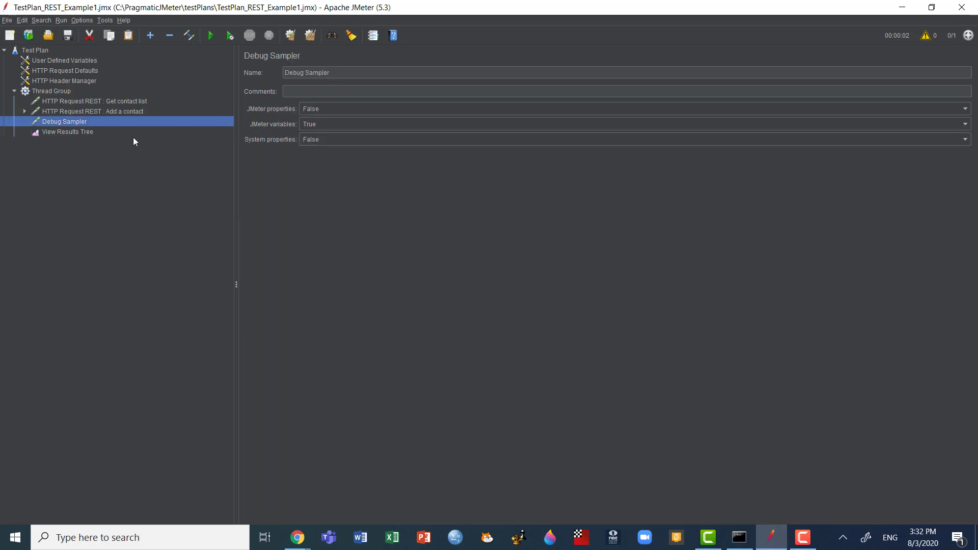
key(ctrl+t)
right_click(87, 122)
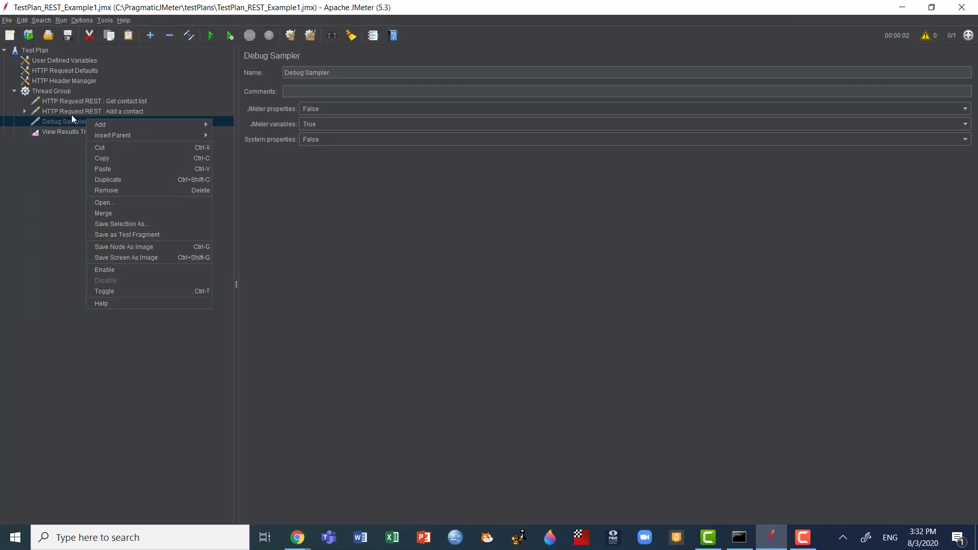
click(79, 114)
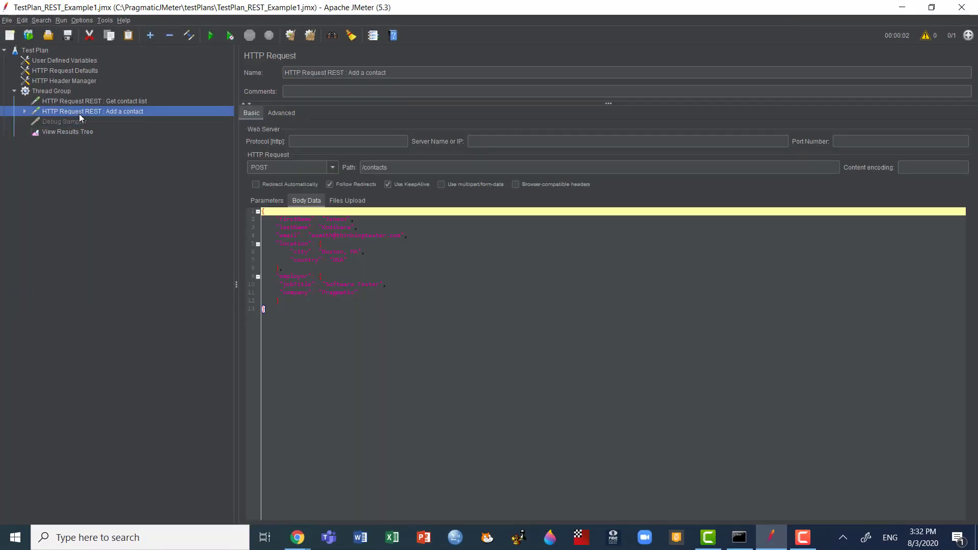
Step: Duplicate the Add a contact request and set the copy's HTTP method to GET
right_click(79, 114)
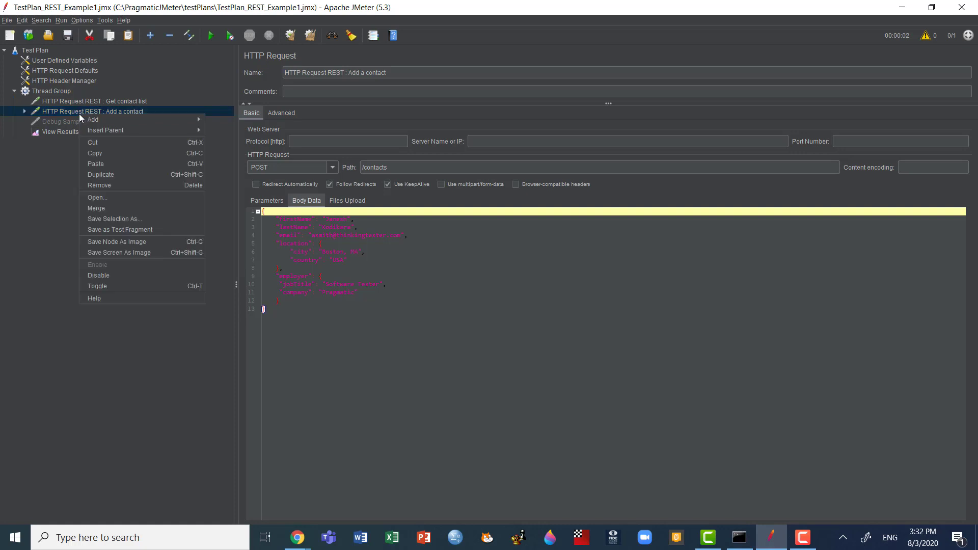
click(132, 177)
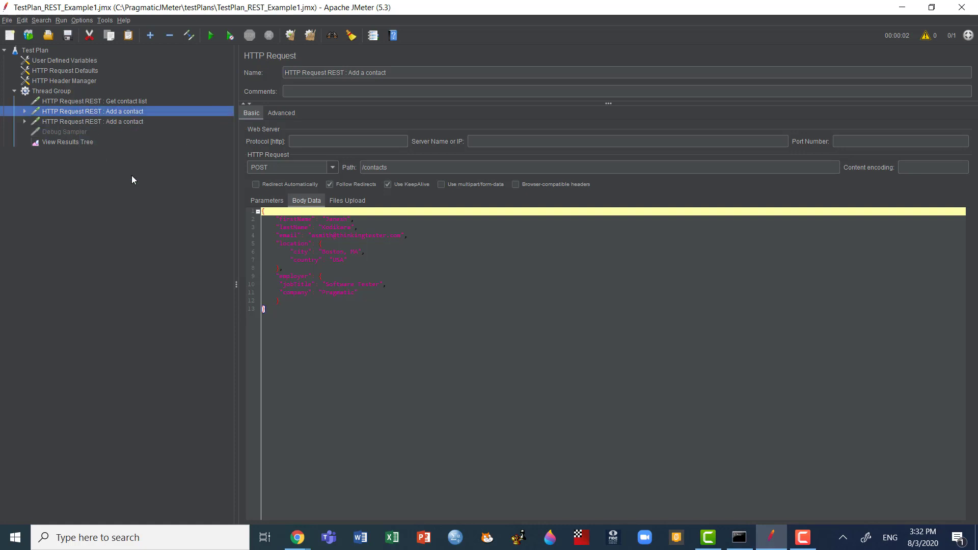
click(125, 122)
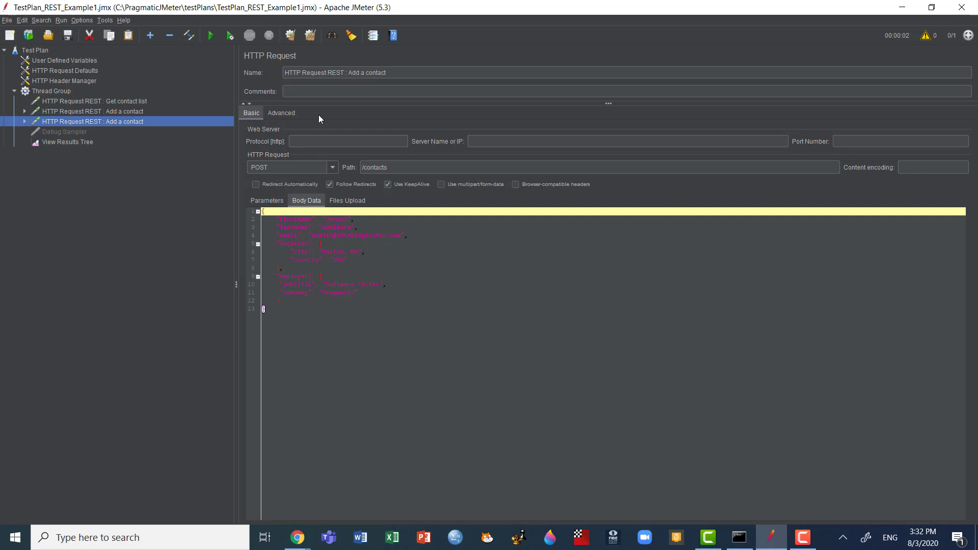
click(333, 168)
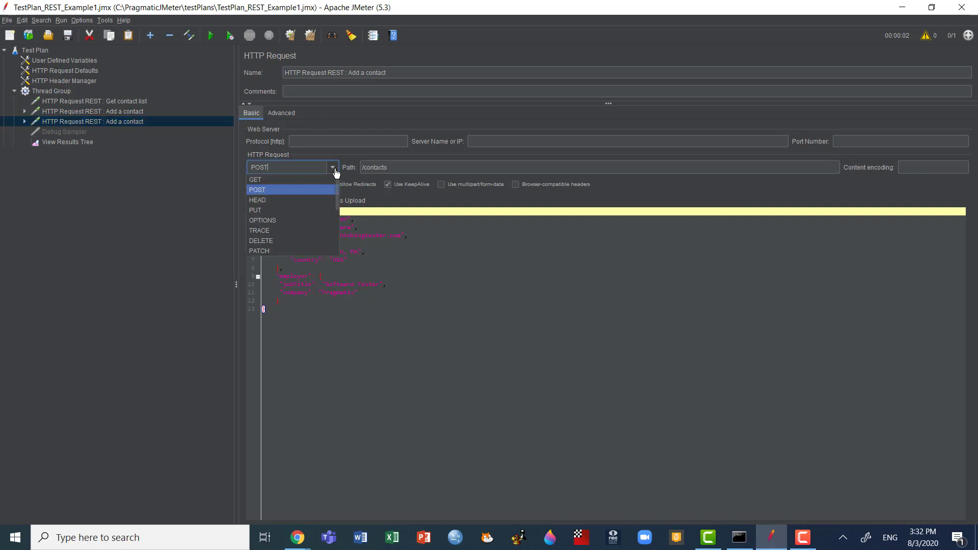
click(293, 179)
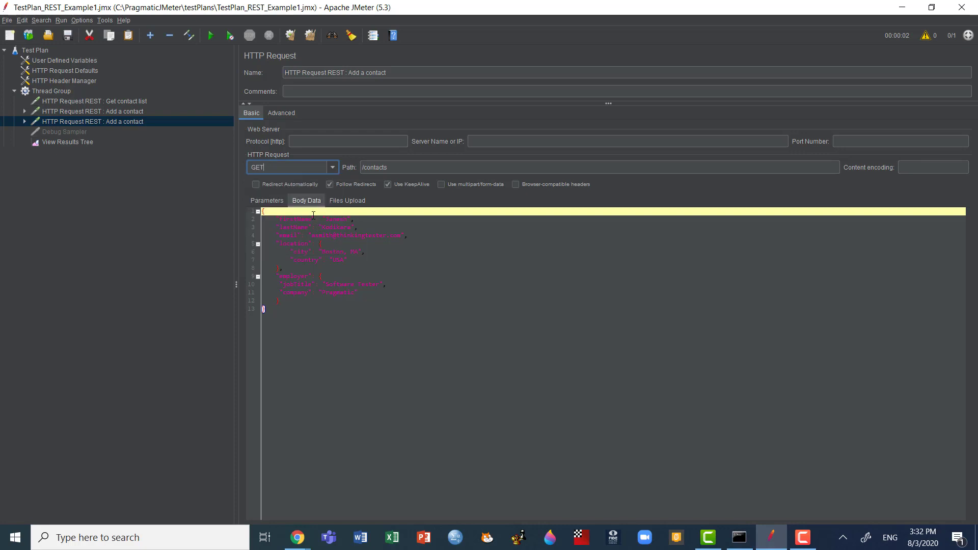
Step: Clear the copied request's body data and set its path to /contacts/${CONTACT_ID}
click(303, 308)
key(ctrl+a)
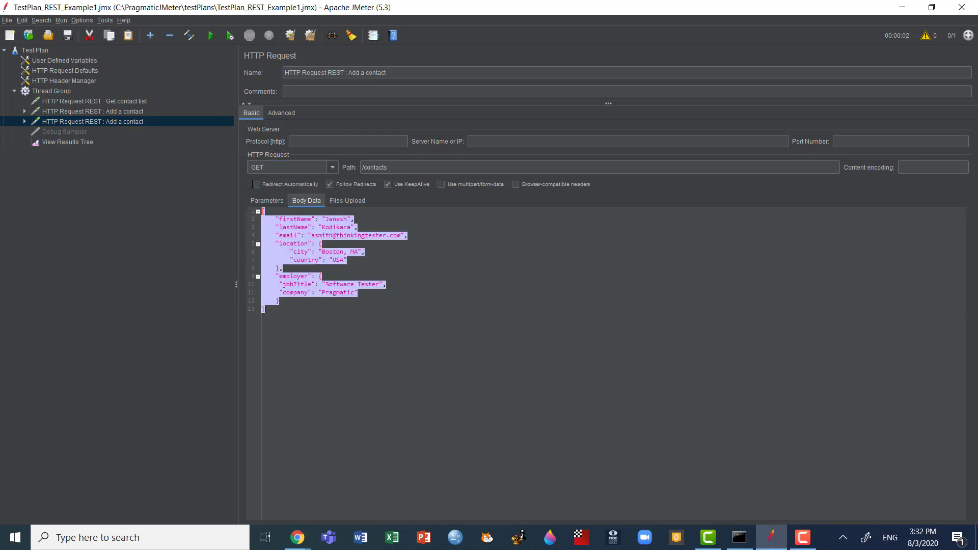
key(Delete)
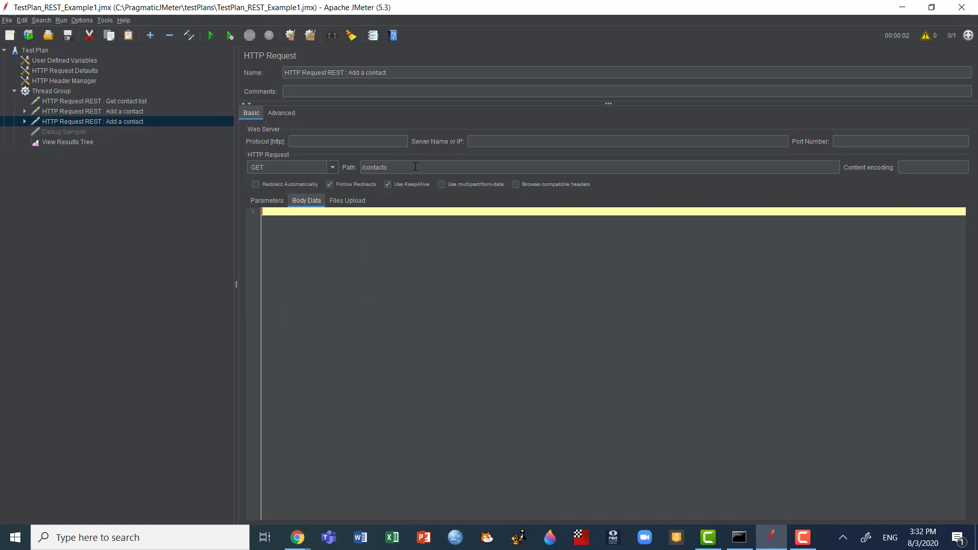
click(415, 166)
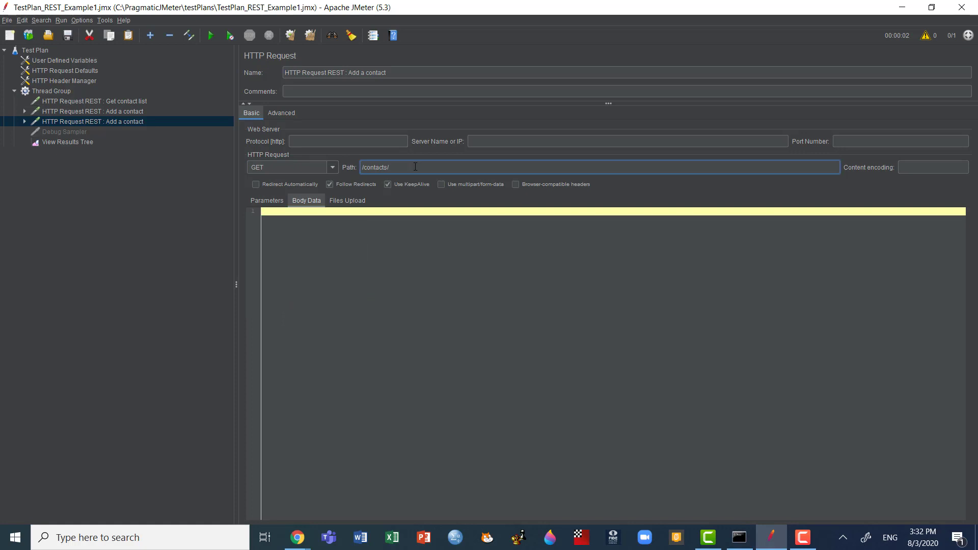
text(/${})
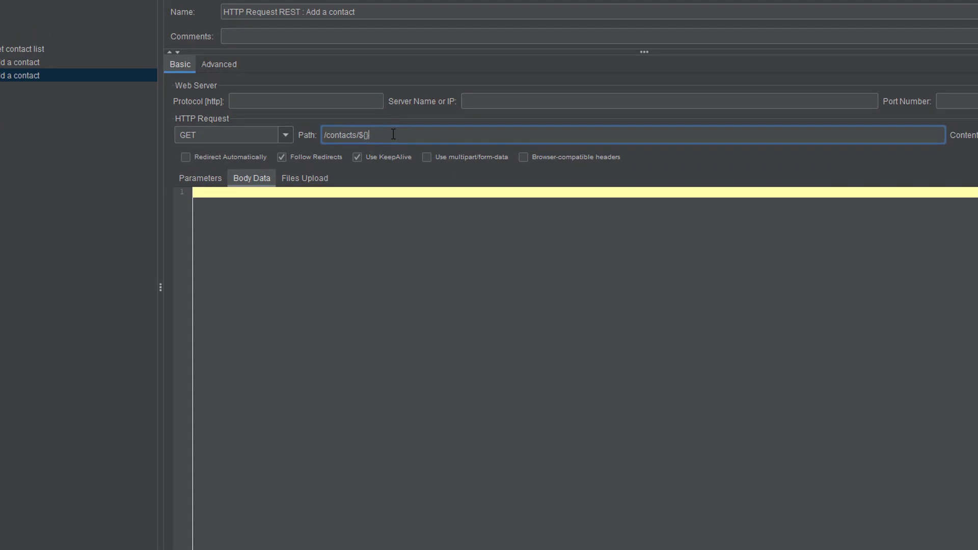
text(CONTACT_ID)
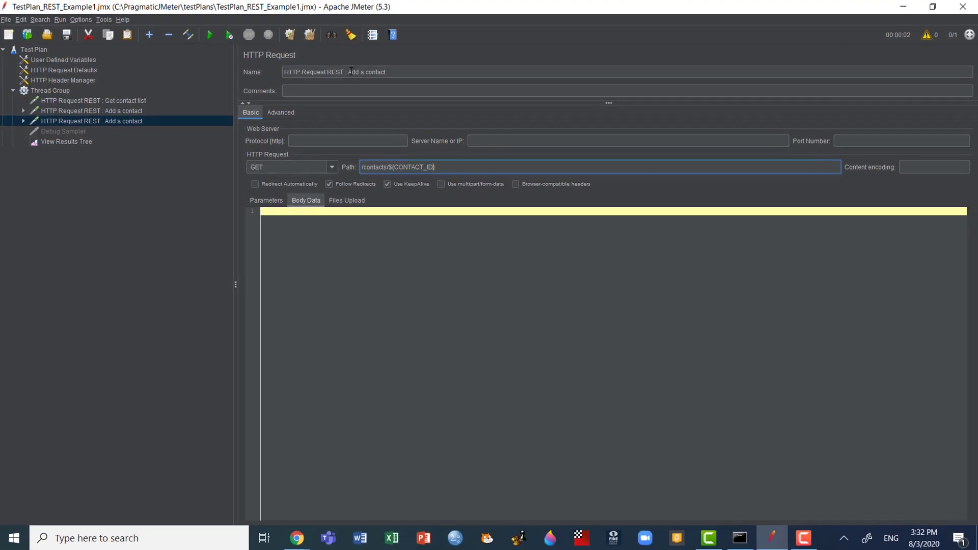
Step: Rename the copied request as HTTP Request REST : Get the contact
drag(351, 71, 397, 71)
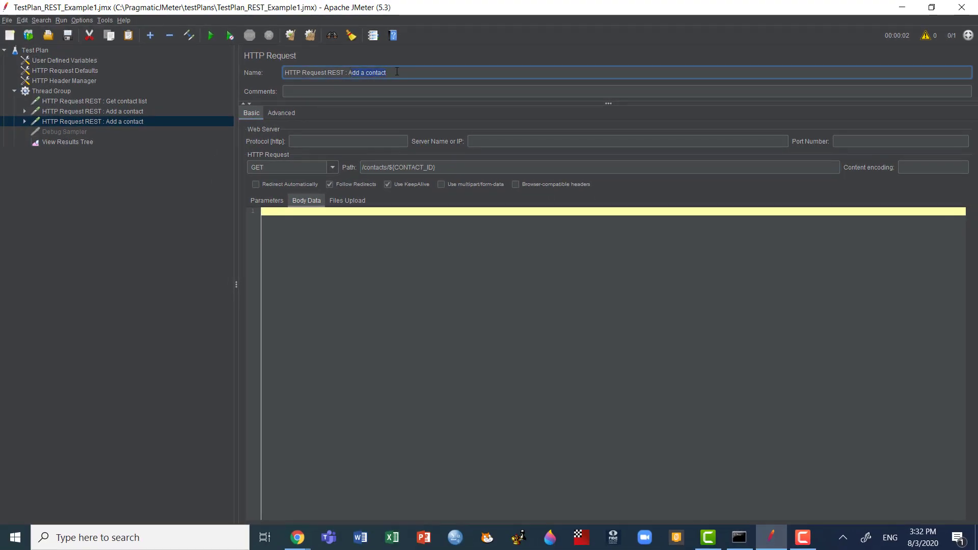
text(Get the conta)
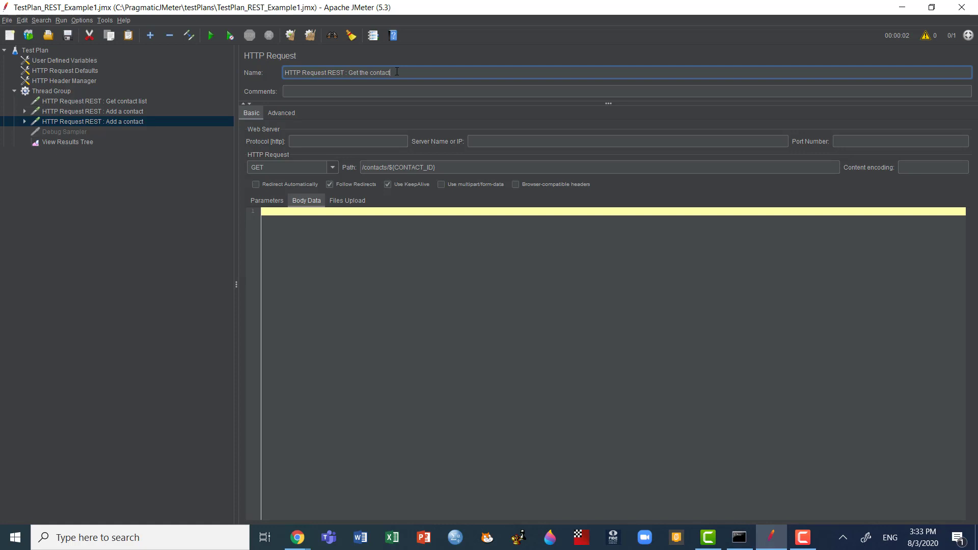
key(Return)
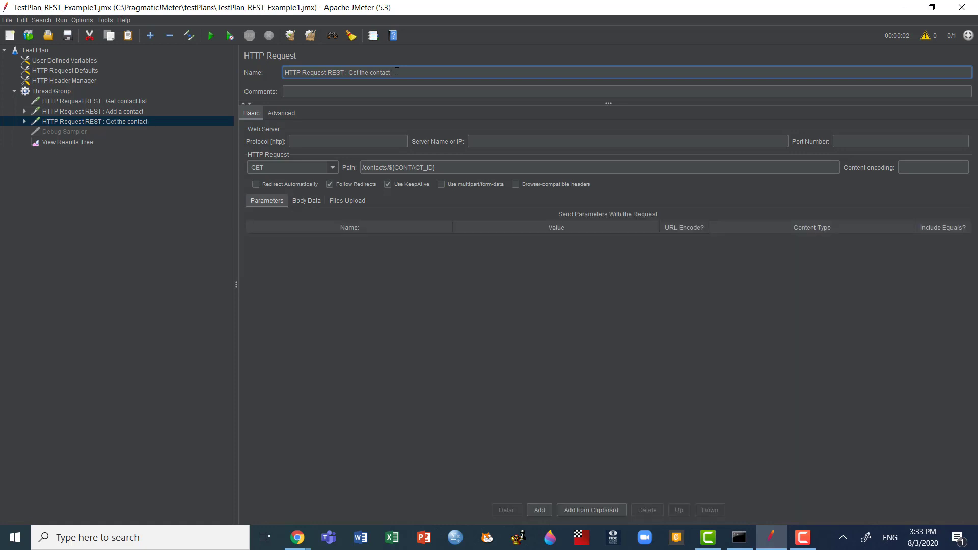
Step: Switch to Chrome, check the Get Contact endpoint's URL in the Contact List documentation, and return to JMeter
key(alt+Tab)
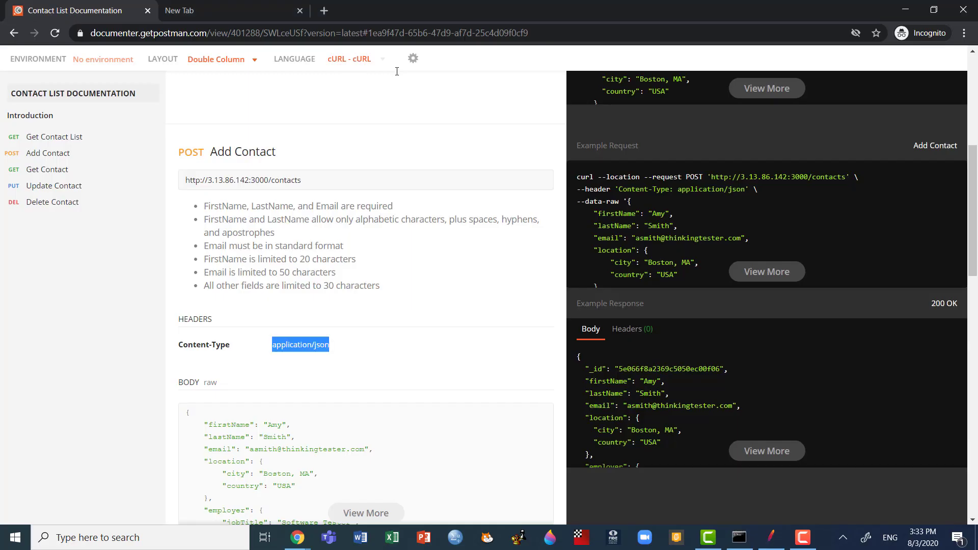
click(46, 170)
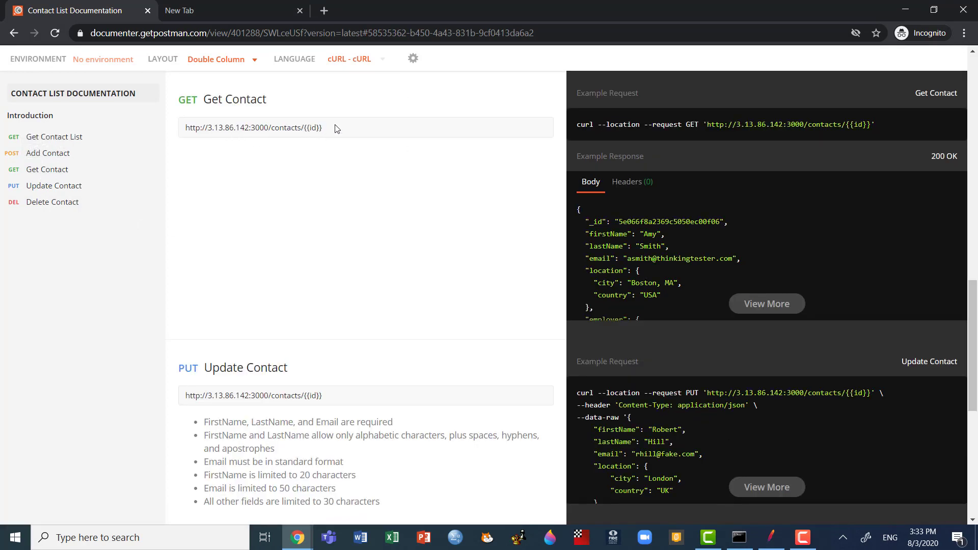
key(alt+Tab)
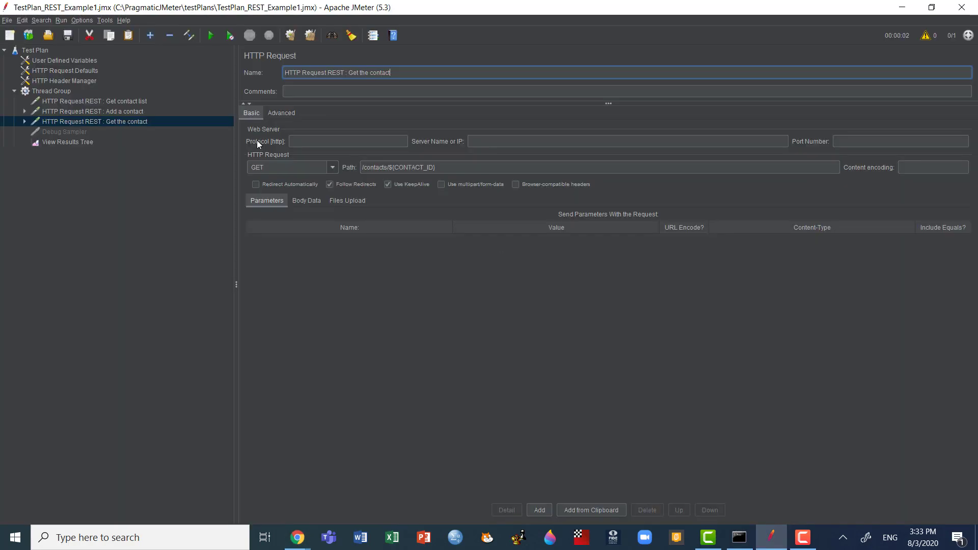
Step: Save the test plan, run it with cleared results and inspect the Get the contact response in View Results Tree
key(ctrl+s)
click(70, 141)
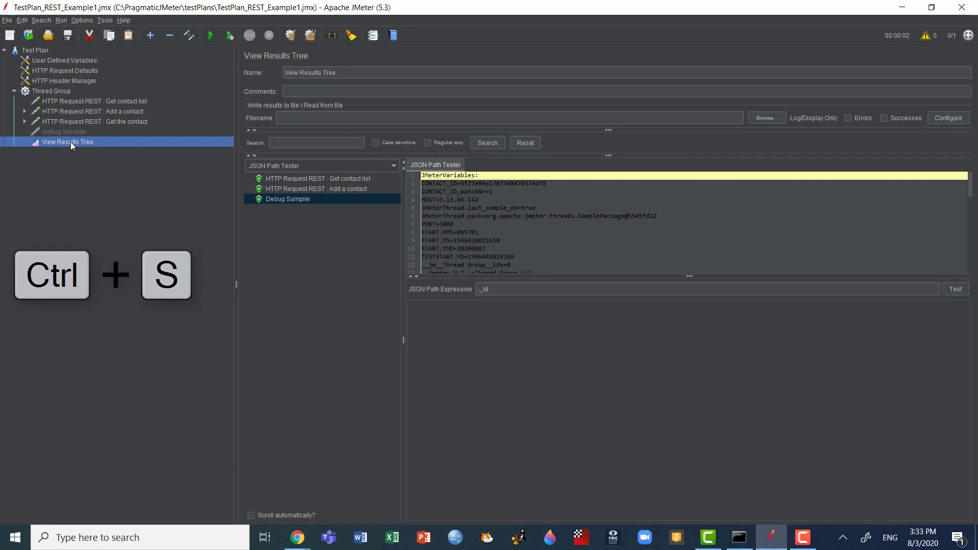
key(ctrl+e)
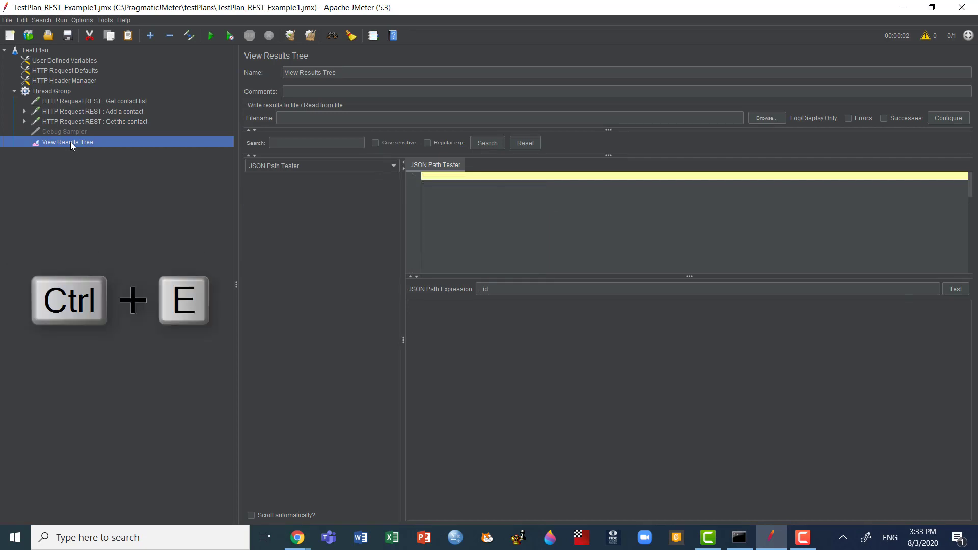
key(ctrl+r)
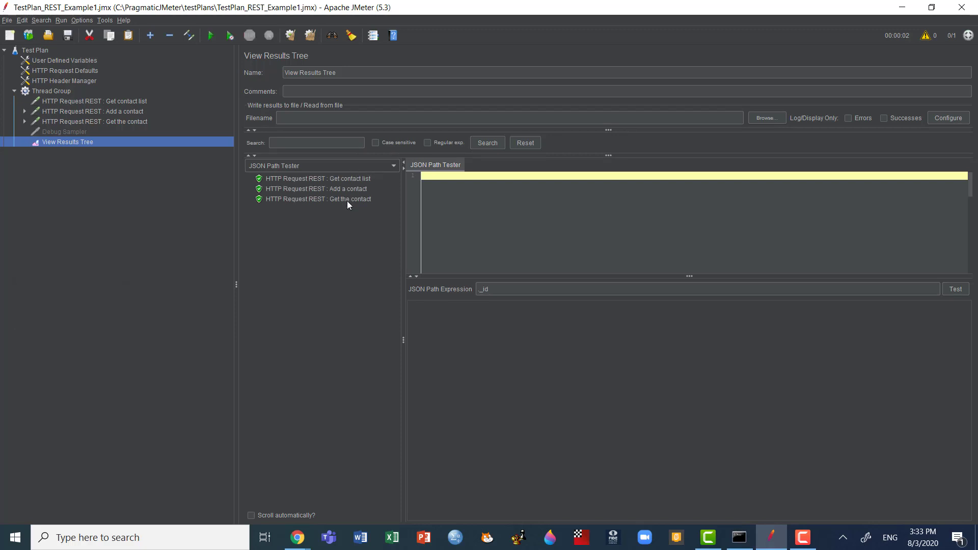
click(347, 201)
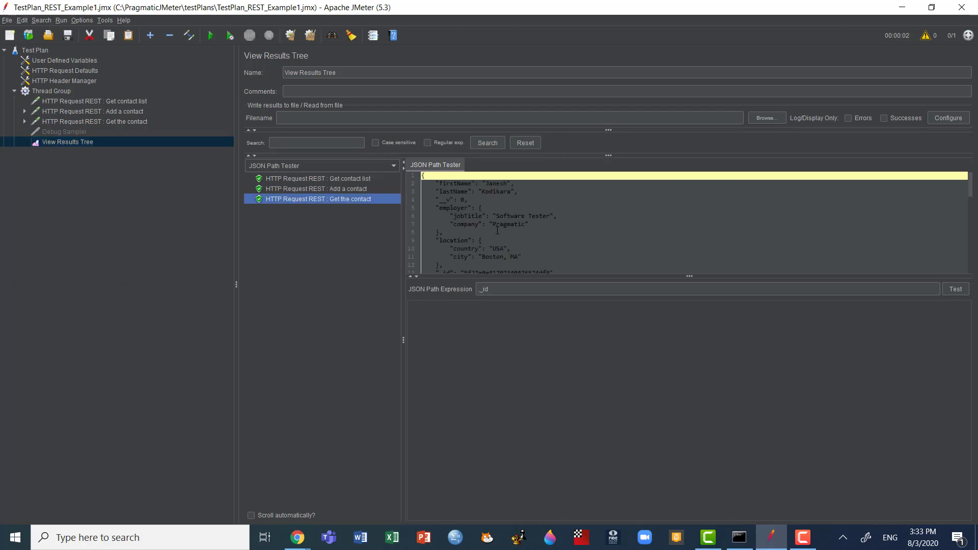
scroll(498, 230, down, 1)
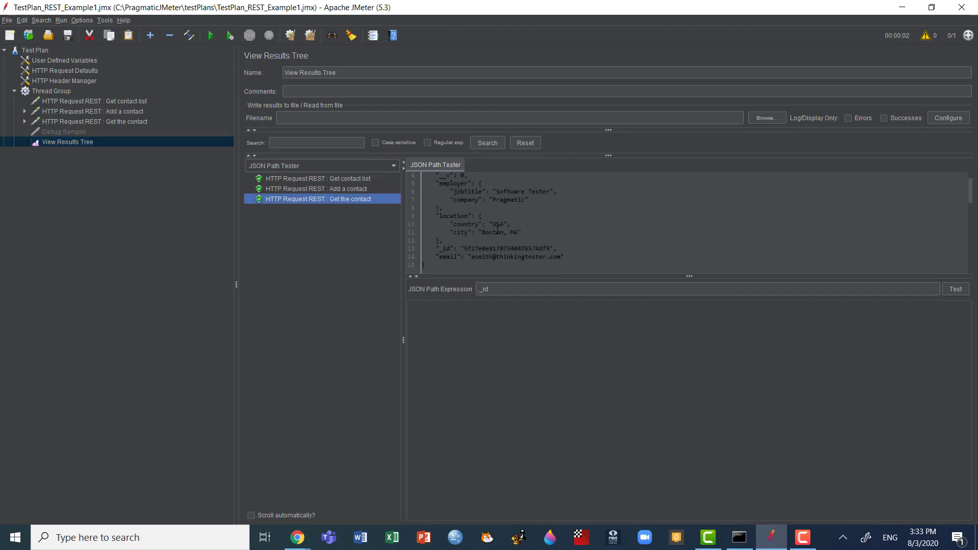
scroll(497, 231, up, 1)
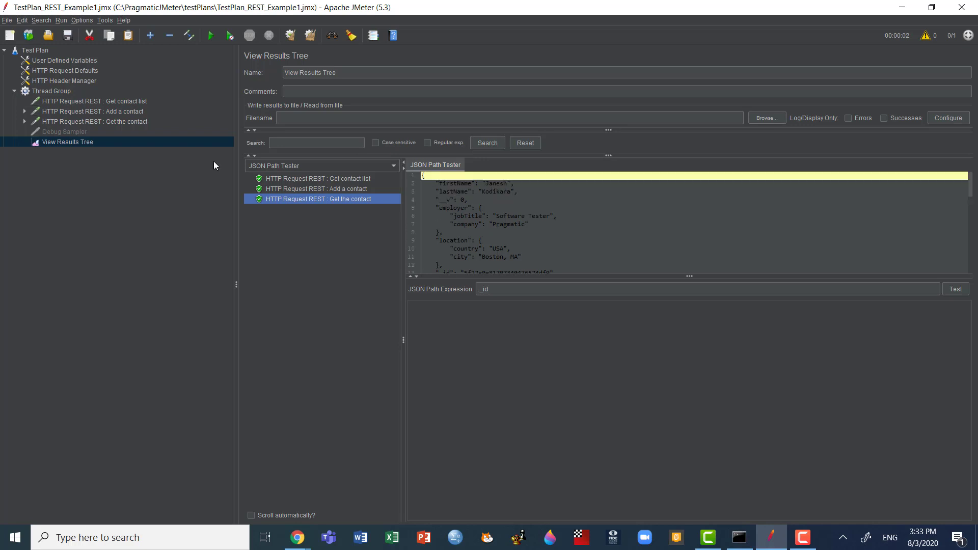
Step: Duplicate the Get the contact request and rename the copy as HTTP Request REST : Update the contact
click(114, 122)
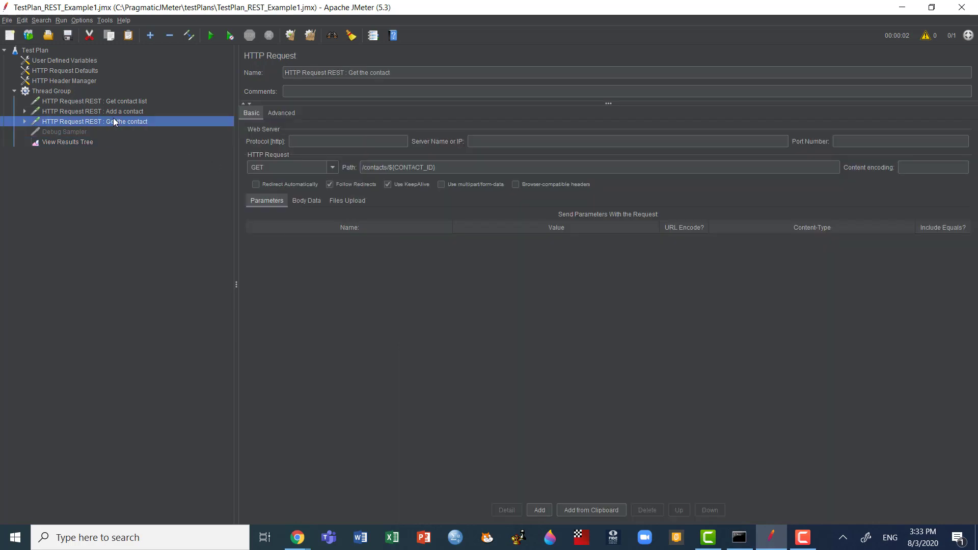
right_click(114, 122)
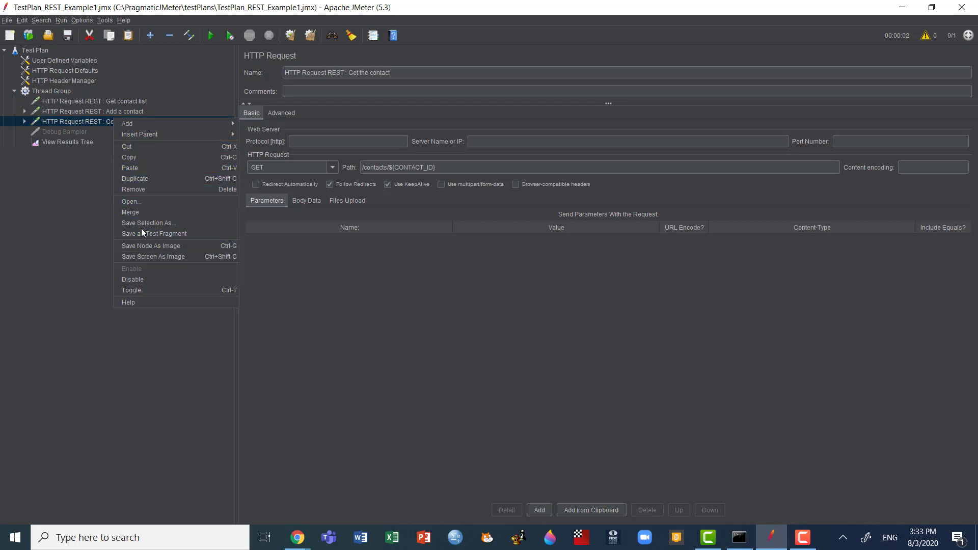
click(138, 180)
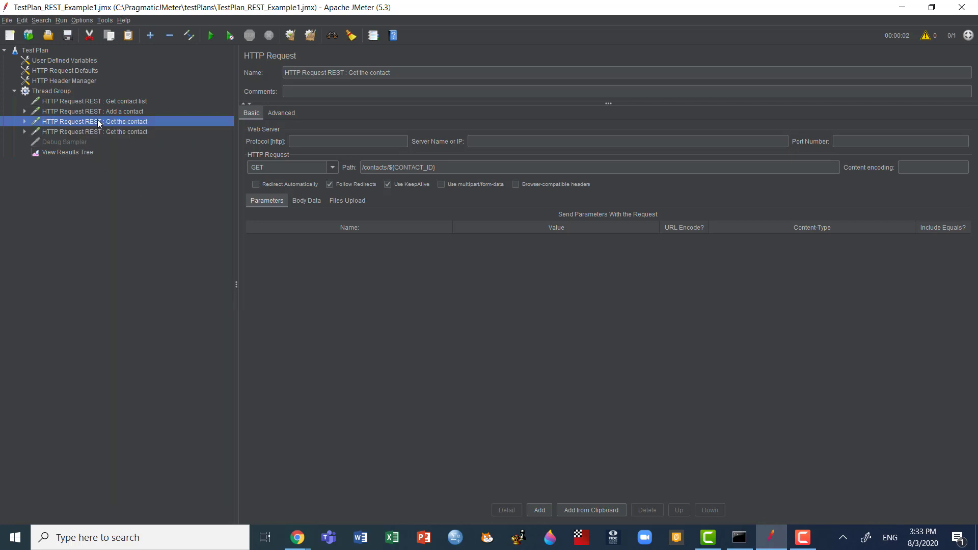
click(93, 133)
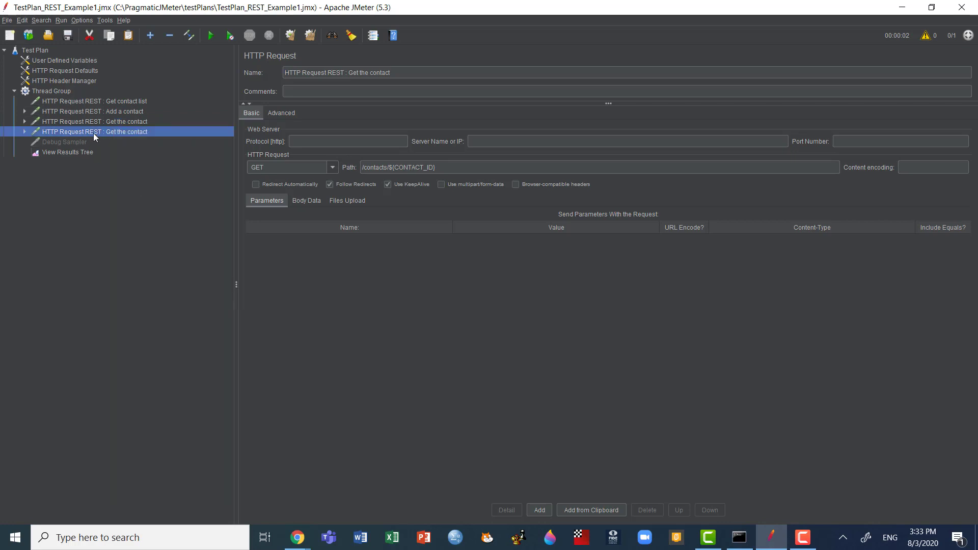
double_click(358, 73)
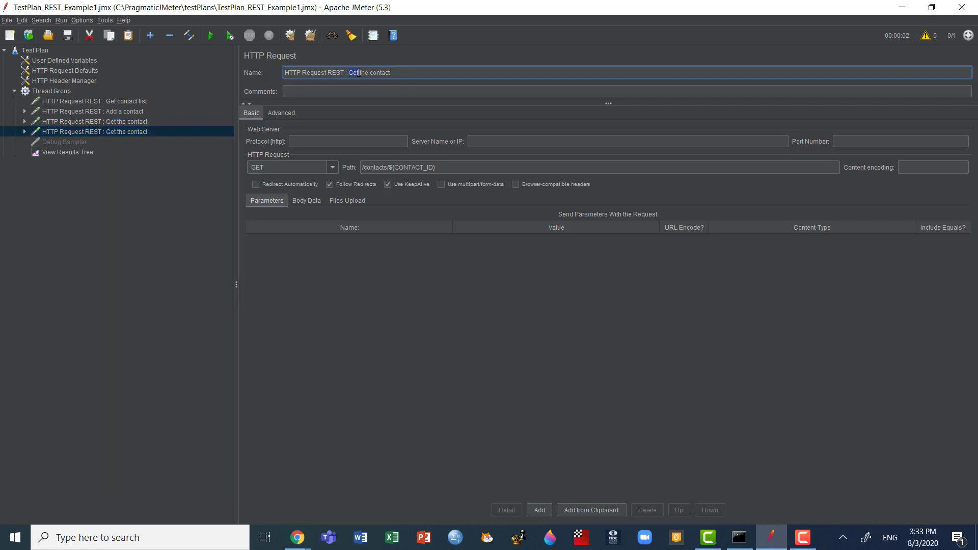
text(Update)
key(BackSpace)
Step: Copy the JSON body data from the Add a contact request into the Update the contact request
click(306, 201)
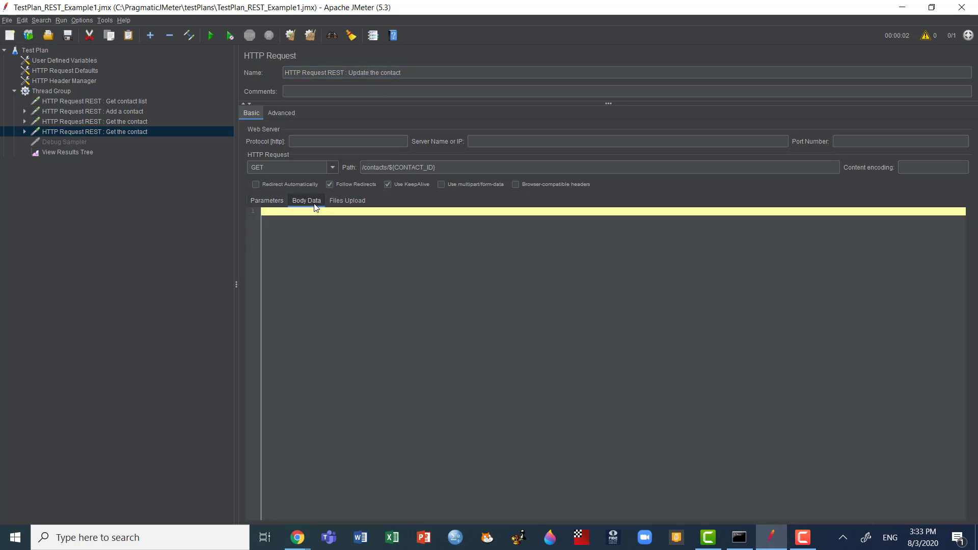
click(113, 111)
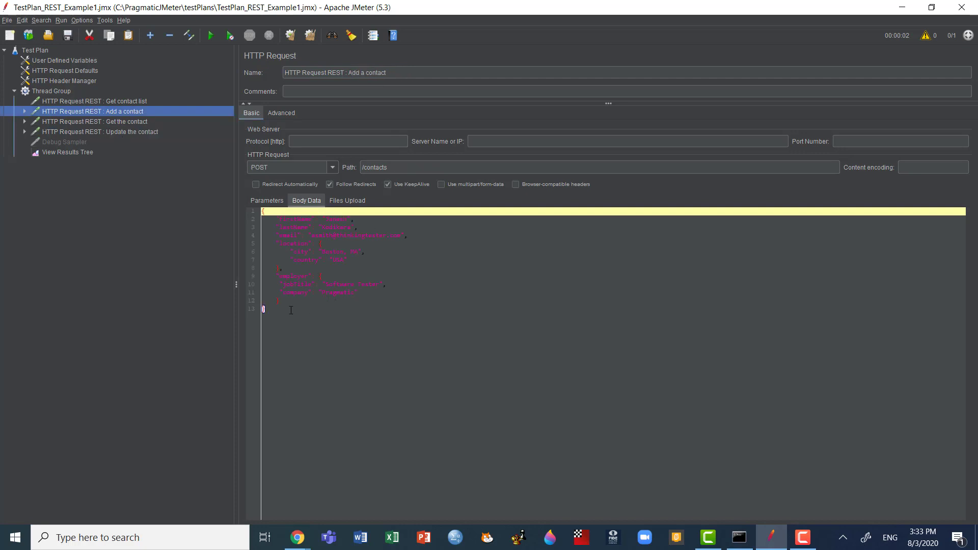
drag(291, 310, 227, 196)
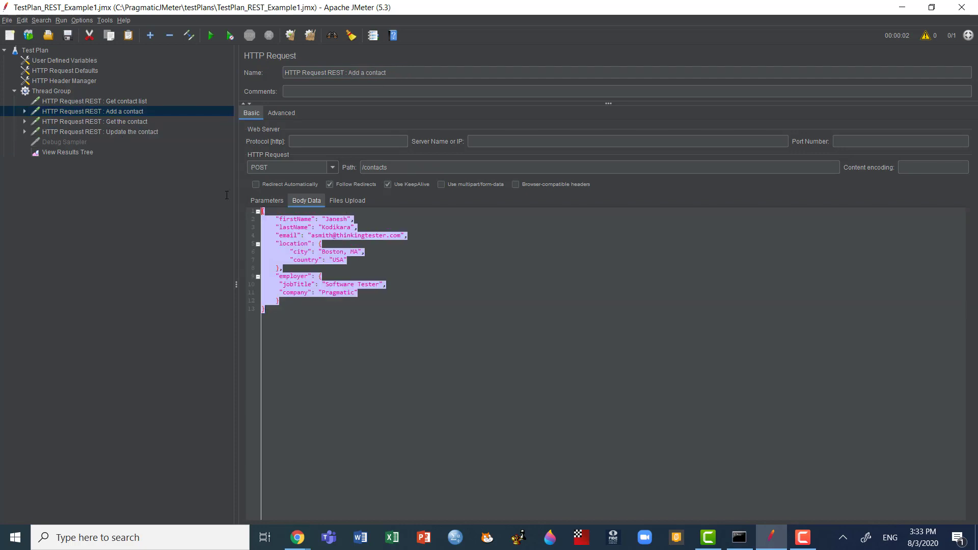
click(148, 132)
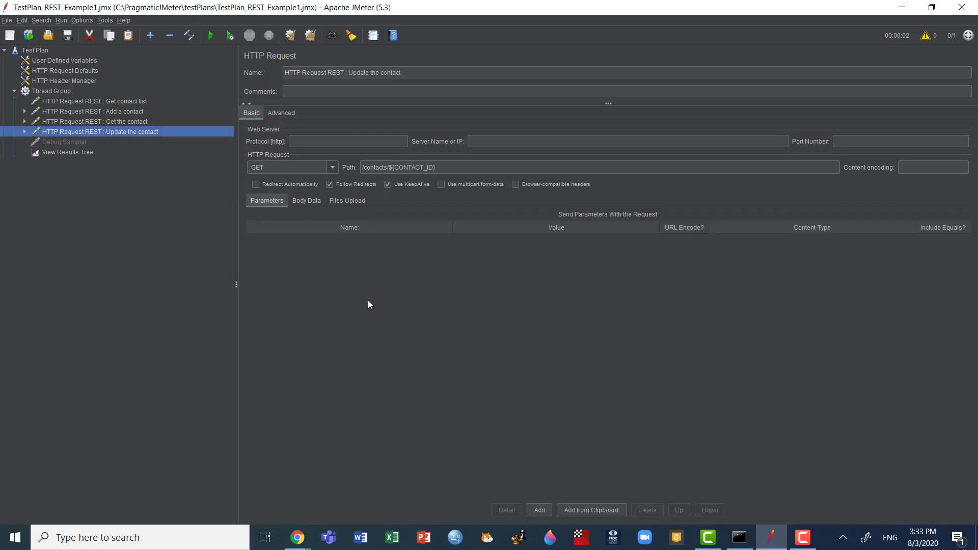
click(311, 200)
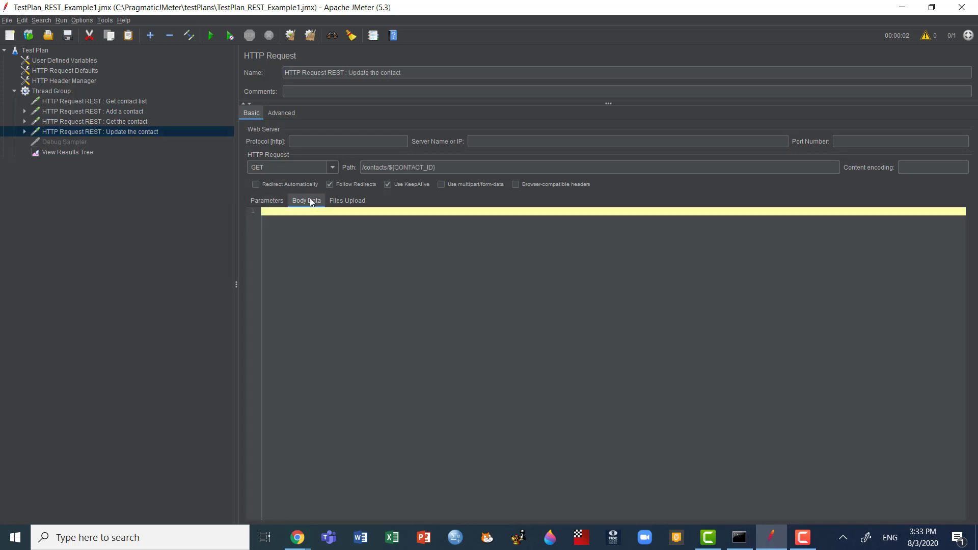
key(ctrl+v)
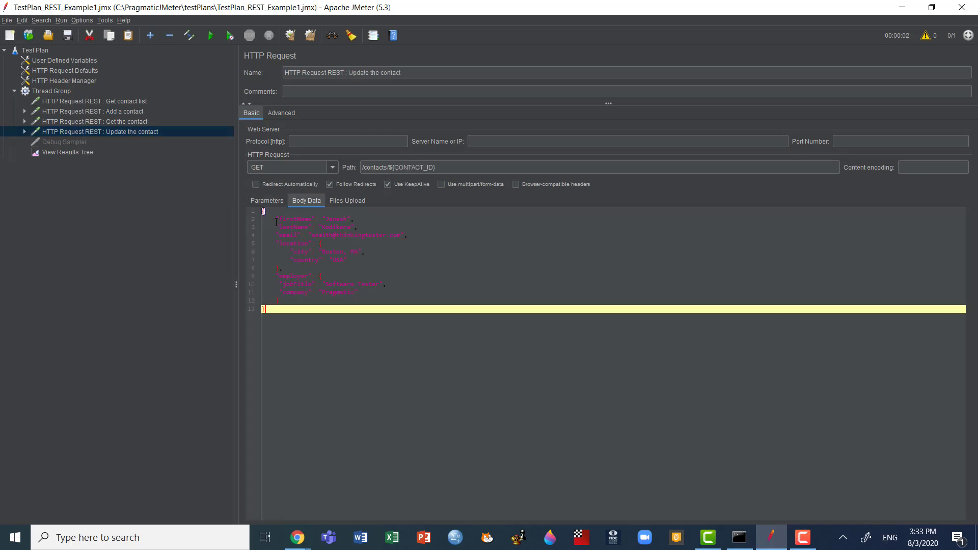
Step: Append "Updated" to the firstName and lastName values in the Update the contact request's JSON body
click(346, 218)
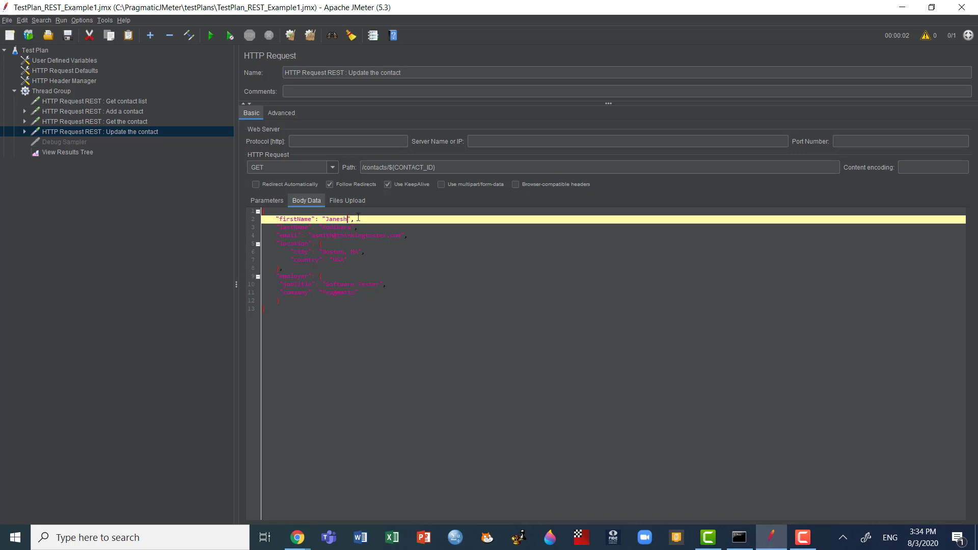
text(Updtw)
key(BackSpace)
key(BackSpace)
key(BackSpace)
text(dated)
click(352, 228)
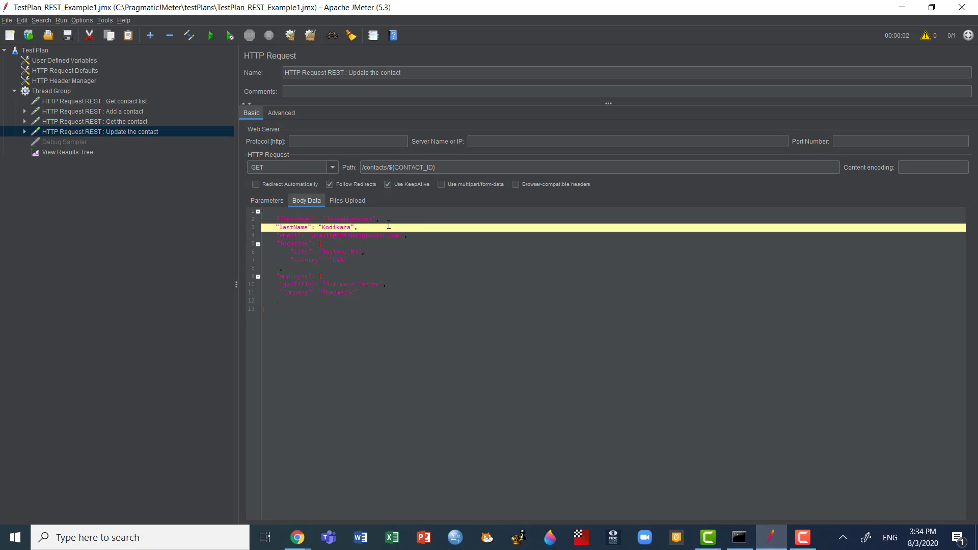
text(Updated)
Step: Change the employer's company value in the Update the contact body to "Pragmatic New"
drag(354, 293, 360, 293)
click(350, 292)
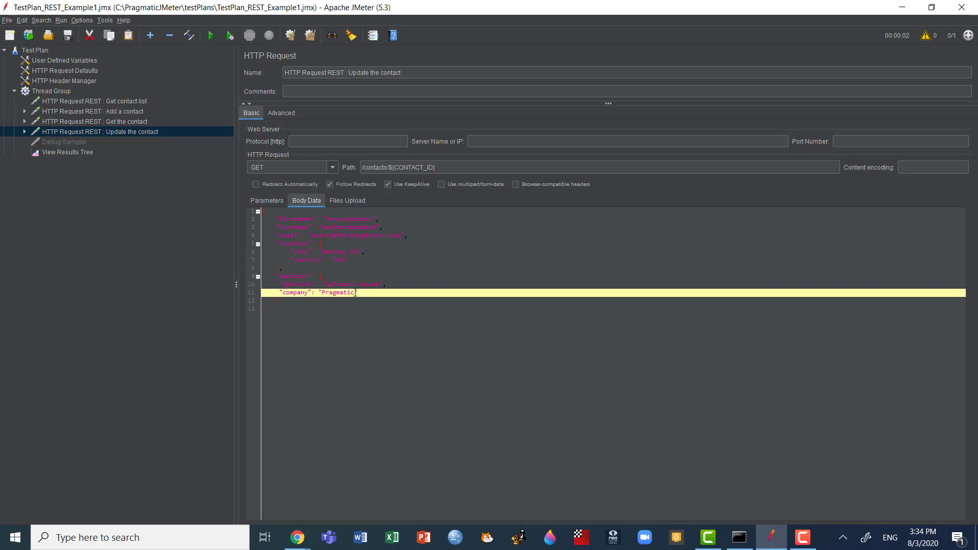
text(New)
click(435, 275)
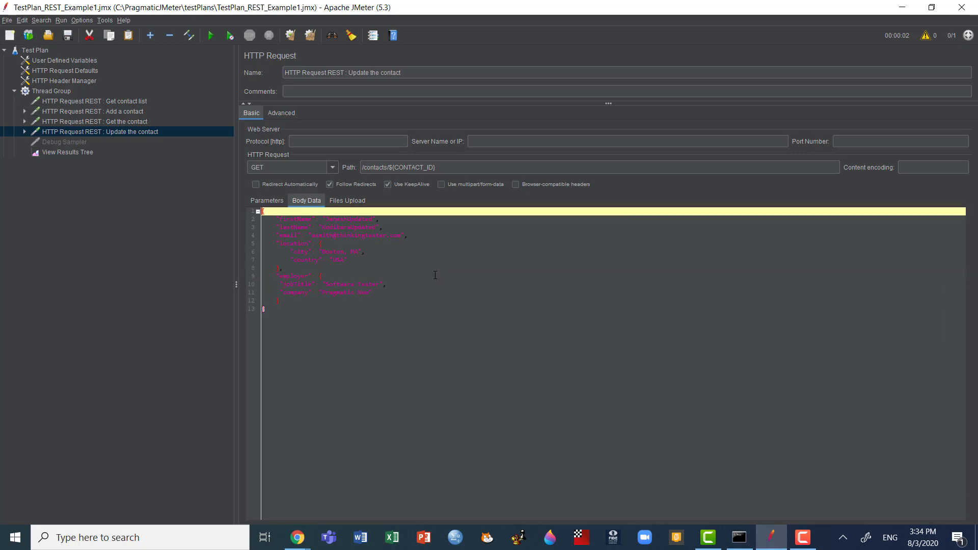
key(ctrl+Home)
Step: Switch to Chrome, check the Update Contact endpoint's method and URL in the Contact List documentation, and return to JMeter
click(334, 168)
key(alt+Tab)
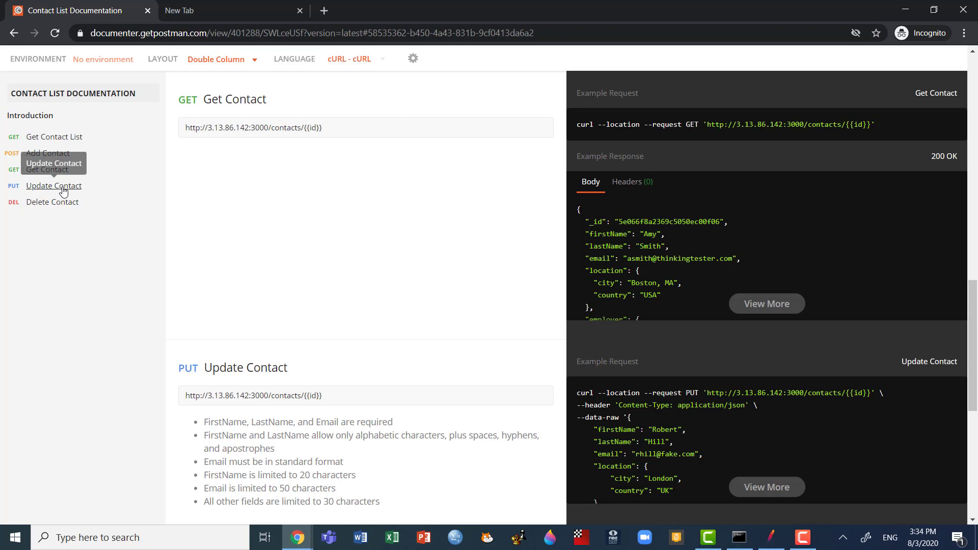
click(63, 190)
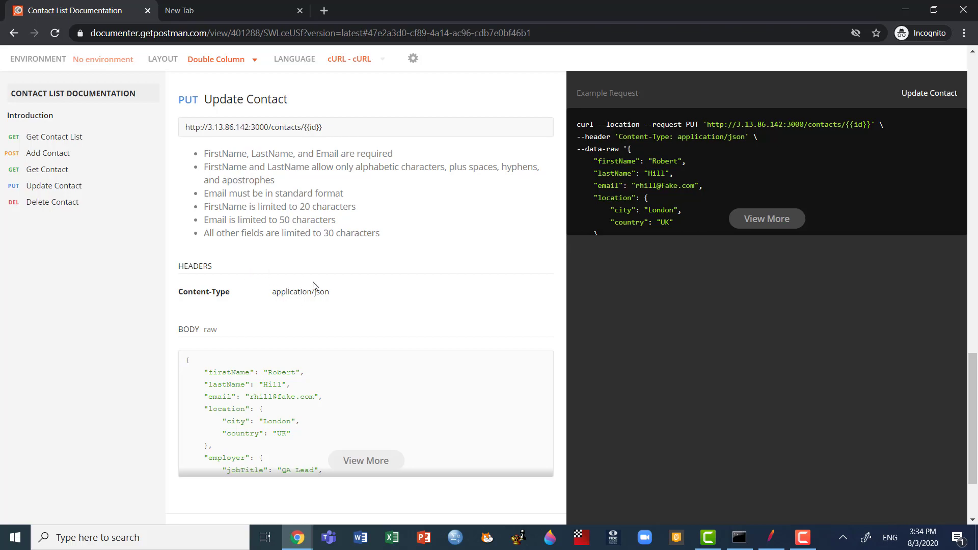
key(alt+Tab)
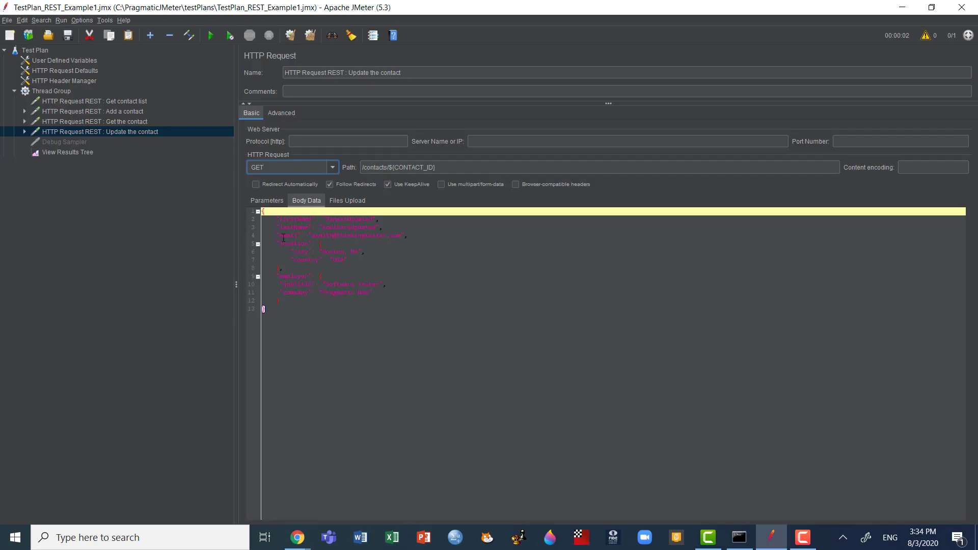
Step: Set the Update the contact request's HTTP method to PUT and review its body data
click(333, 168)
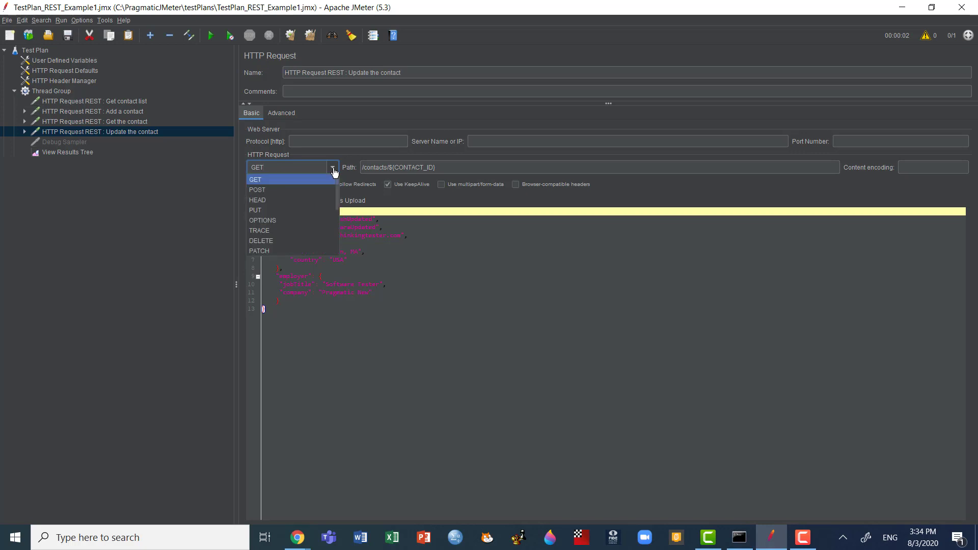
click(267, 211)
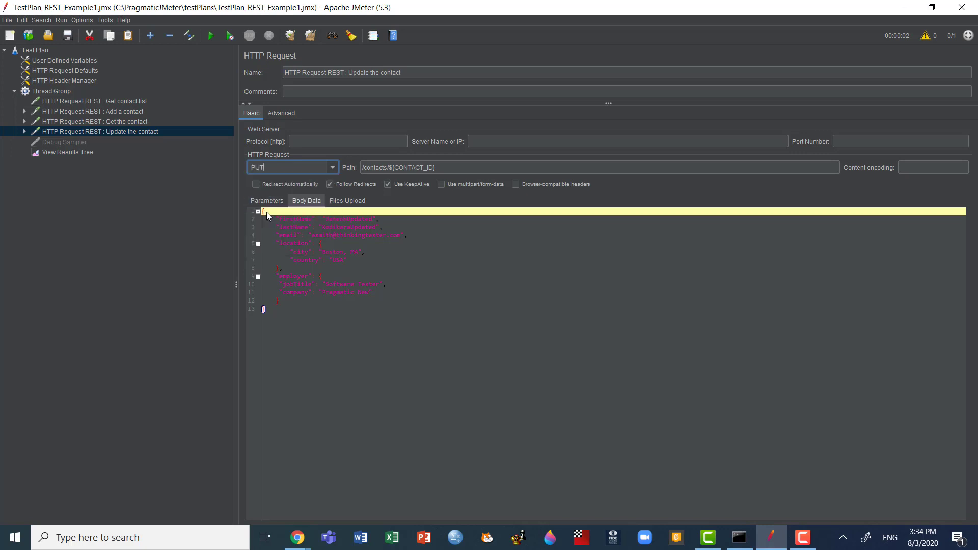
click(398, 294)
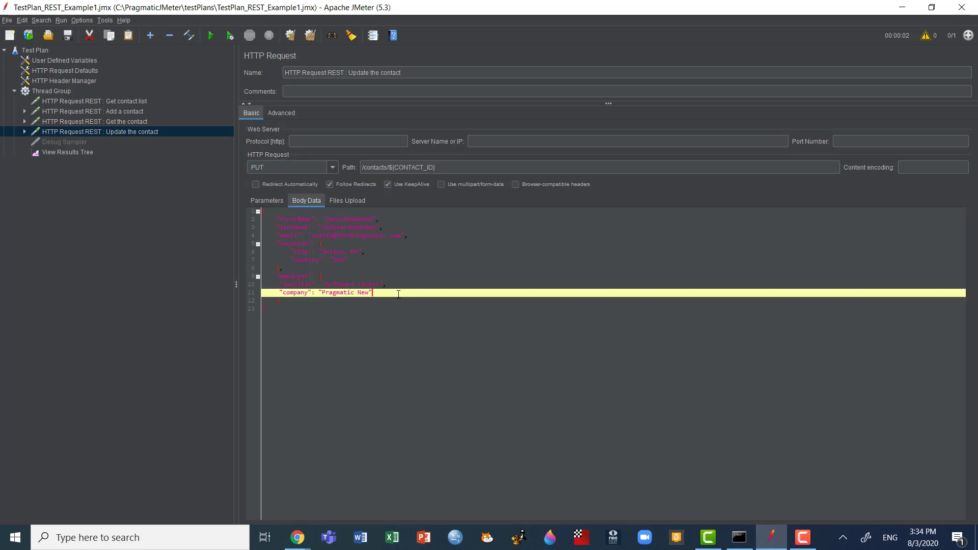
key(ctrl+Home)
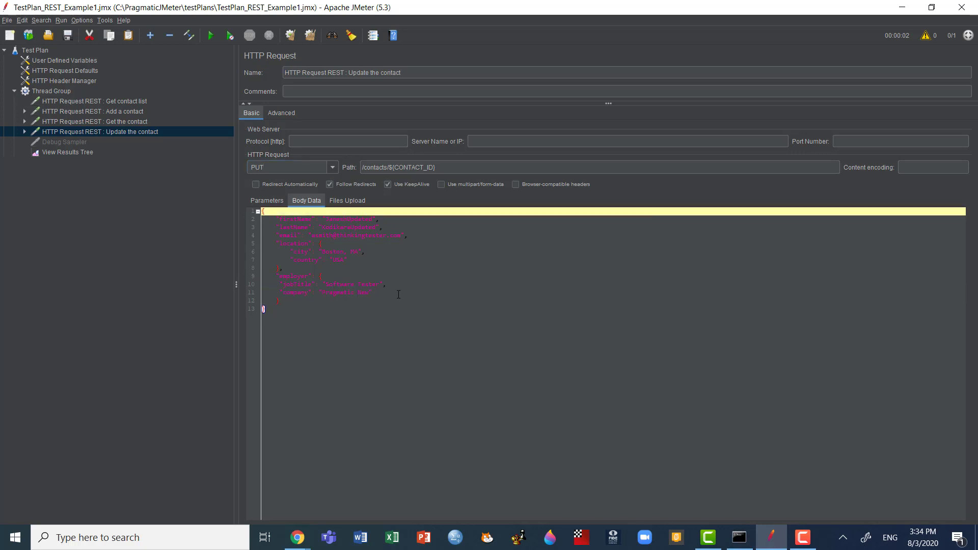
Step: Clear the earlier results in View Results Tree and run the test plan with the update request
click(55, 153)
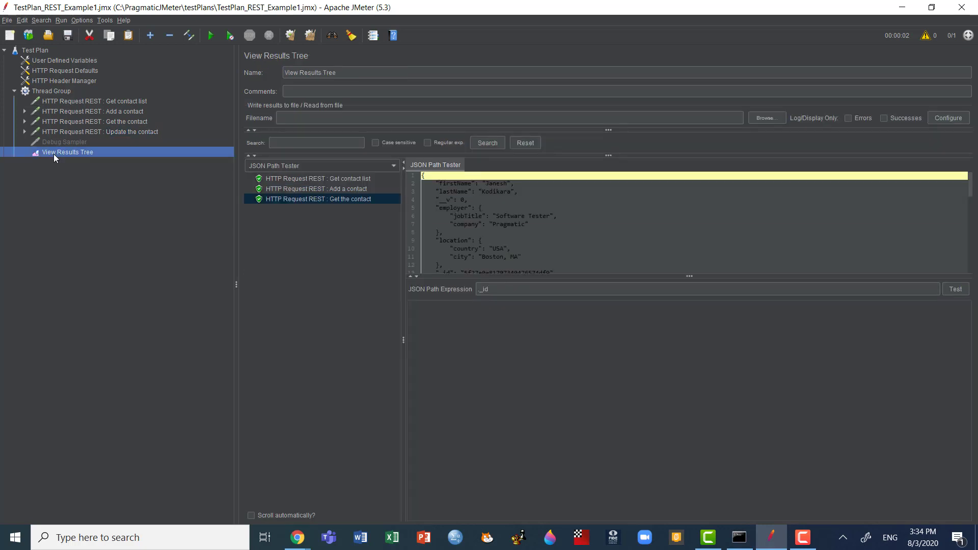
key(ctrl+e)
key(ctrl+r)
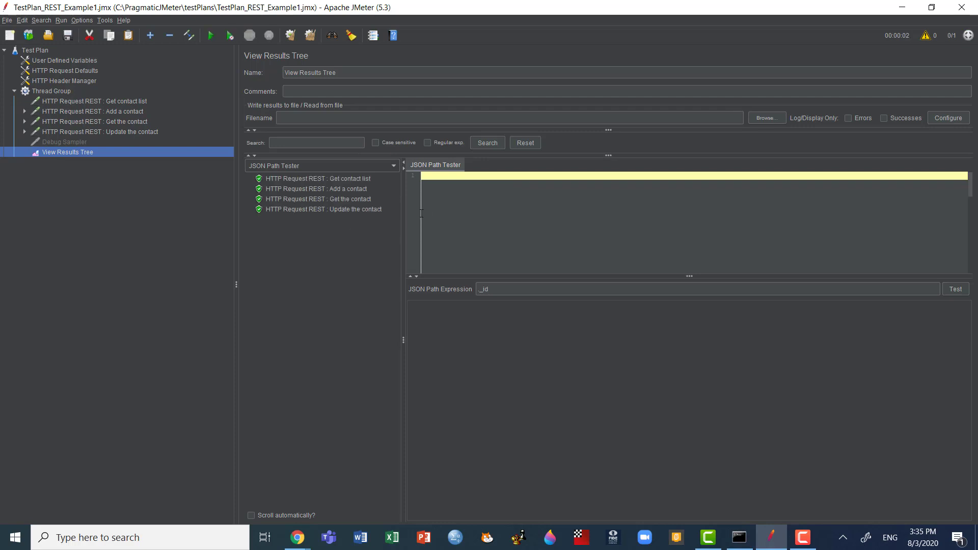
Step: Show the Update the contact result as Text and examine its sampler result, response body and response headers
click(354, 210)
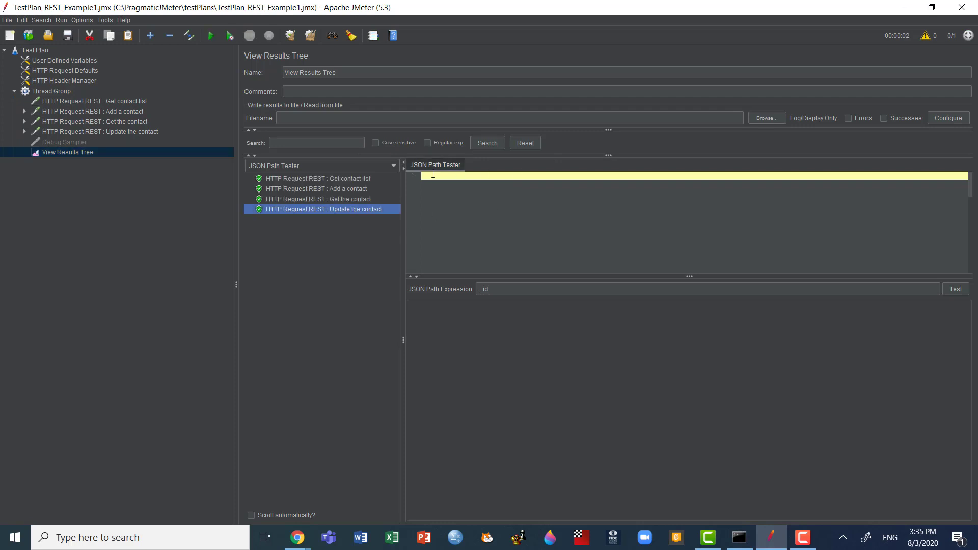
click(395, 166)
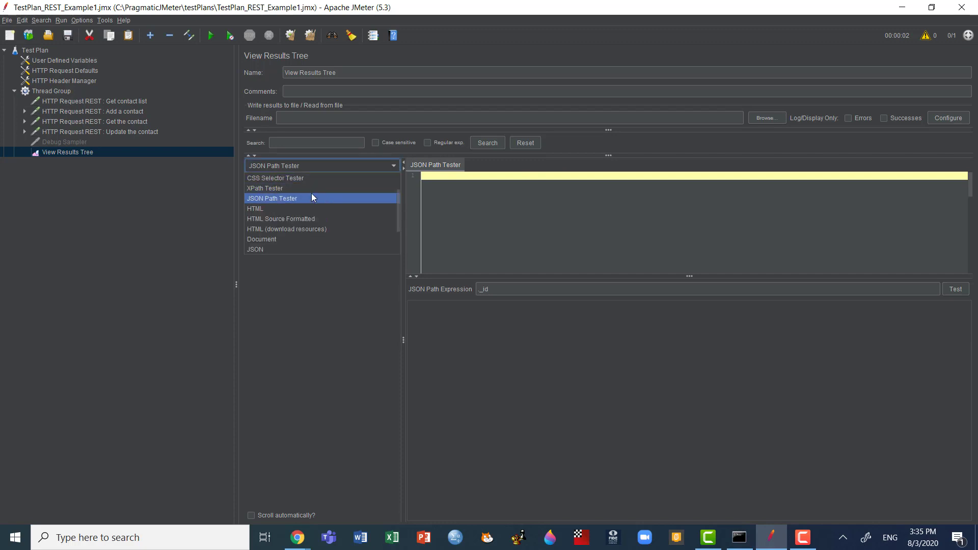
click(258, 178)
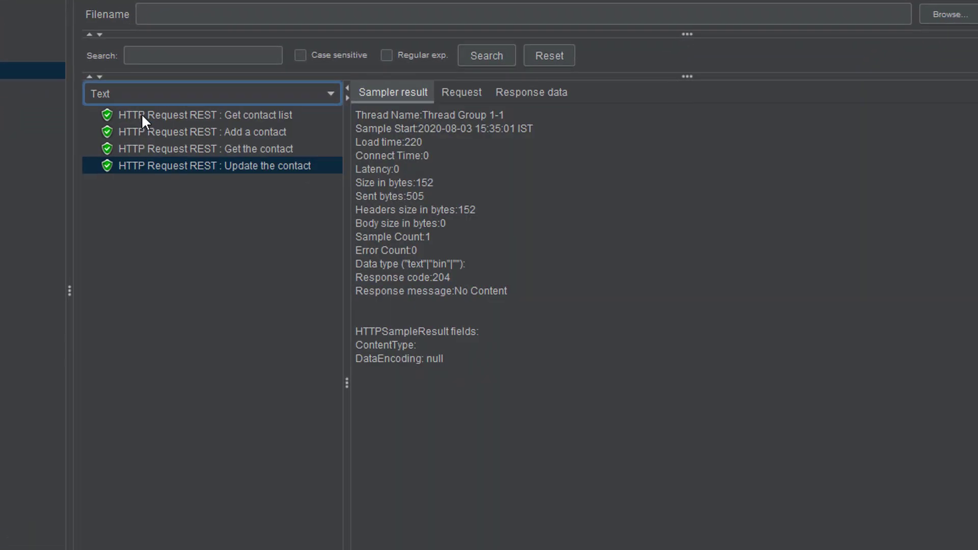
click(539, 95)
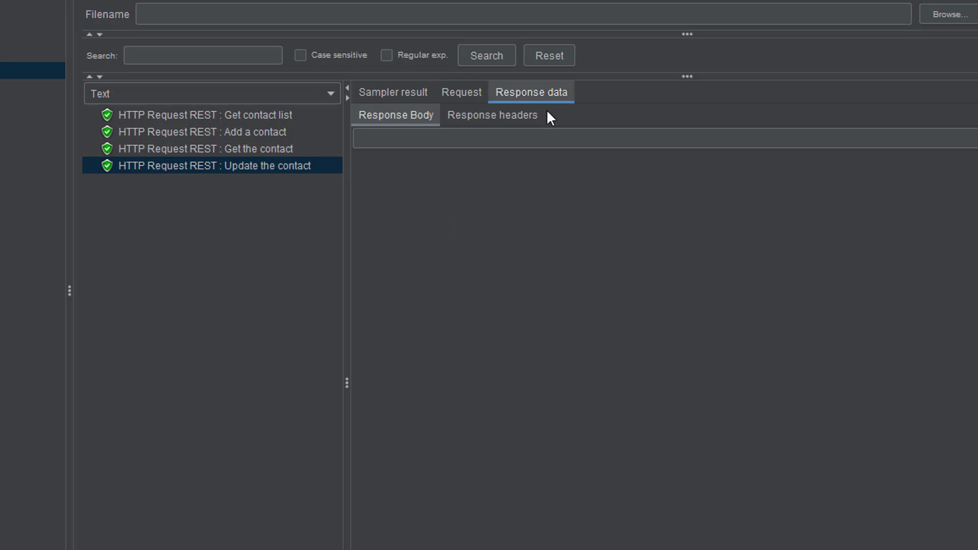
click(484, 117)
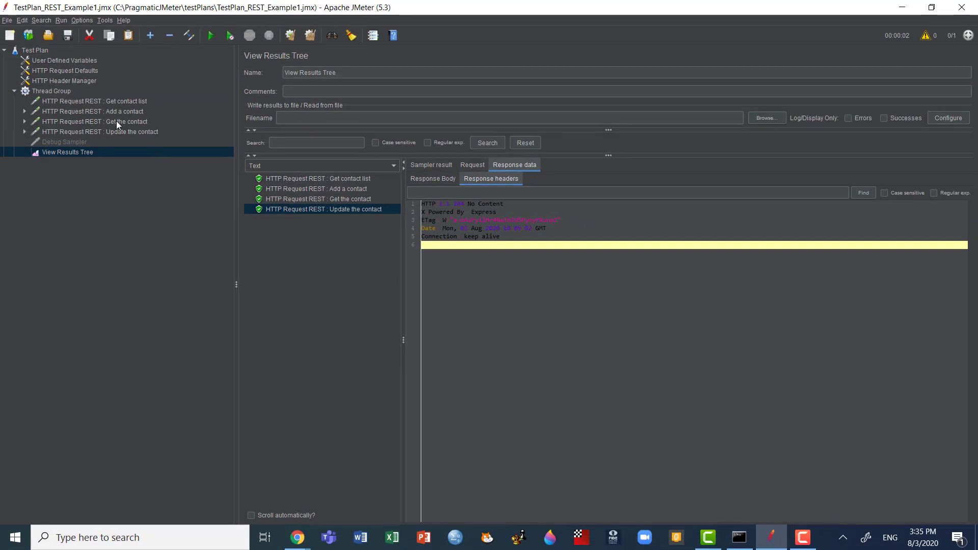
Step: Duplicate the Get the contact request and move the copy directly below Update the contact in the Thread Group
click(116, 121)
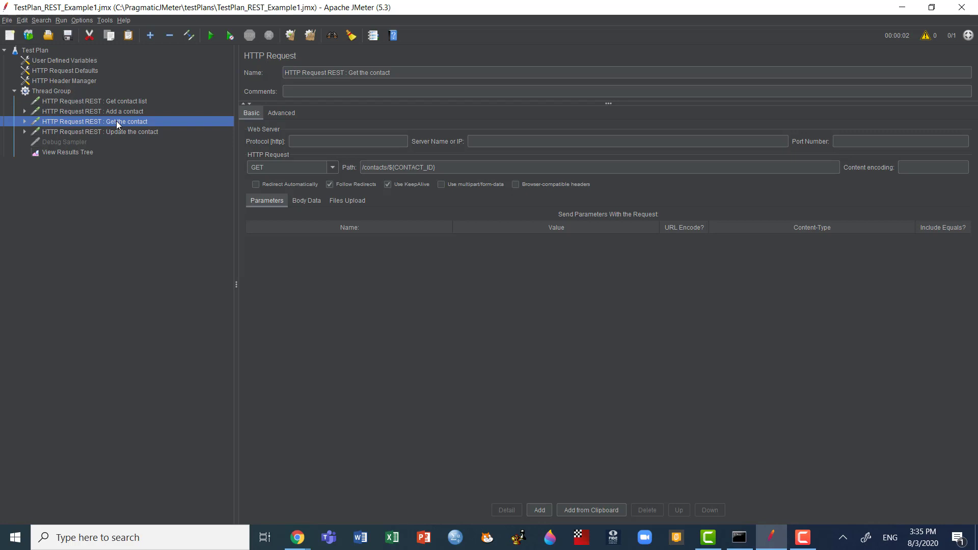
right_click(116, 121)
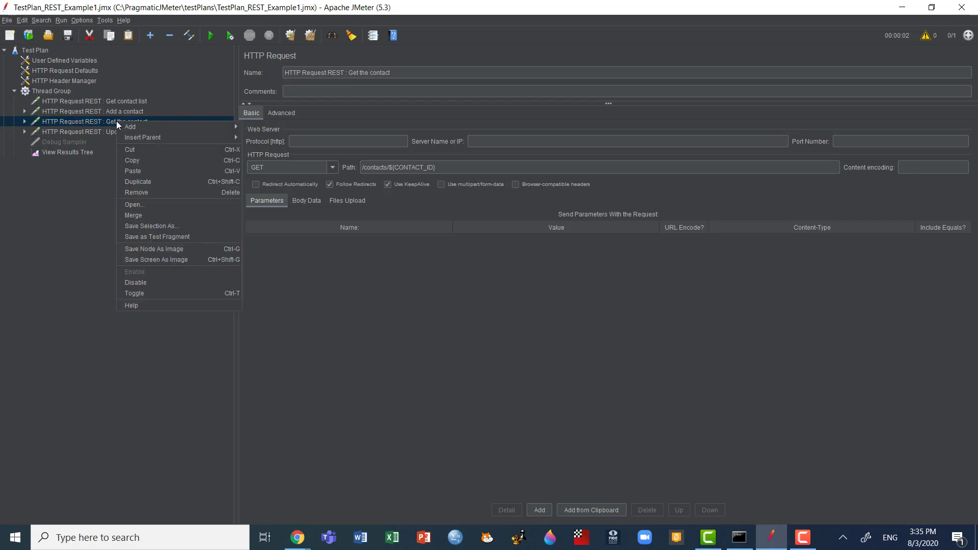
click(187, 184)
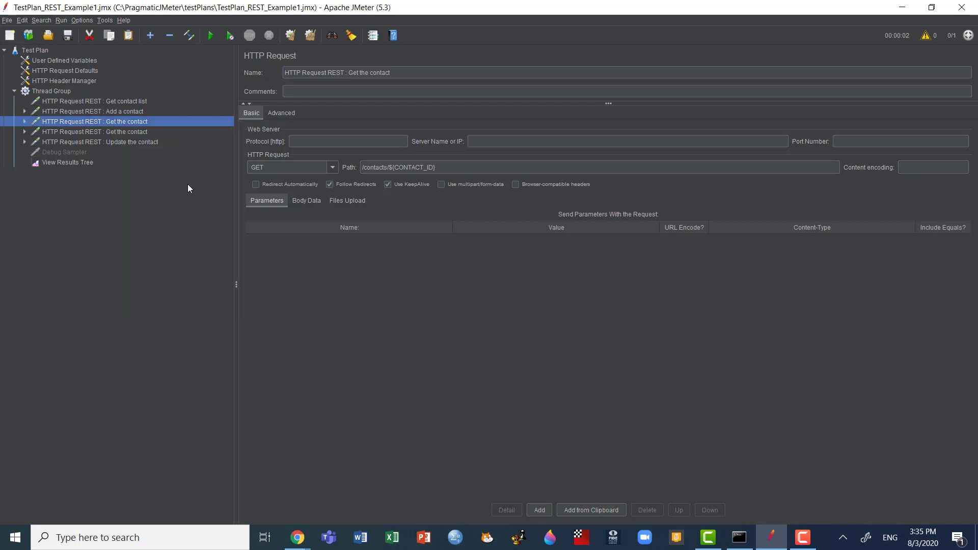
click(128, 133)
drag(129, 133, 120, 146)
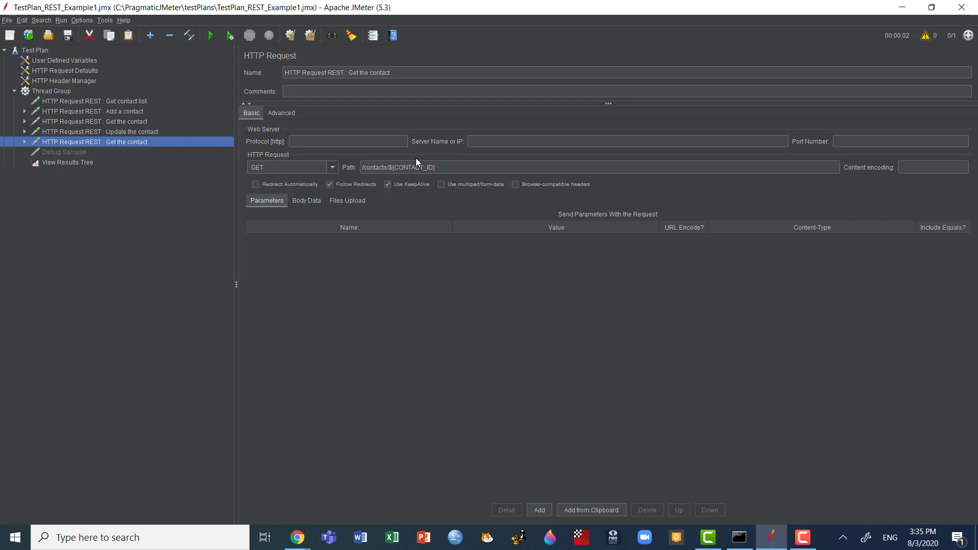
Step: Clear the results, rerun the test plan and view the response headers of the second Get the contact request
click(81, 166)
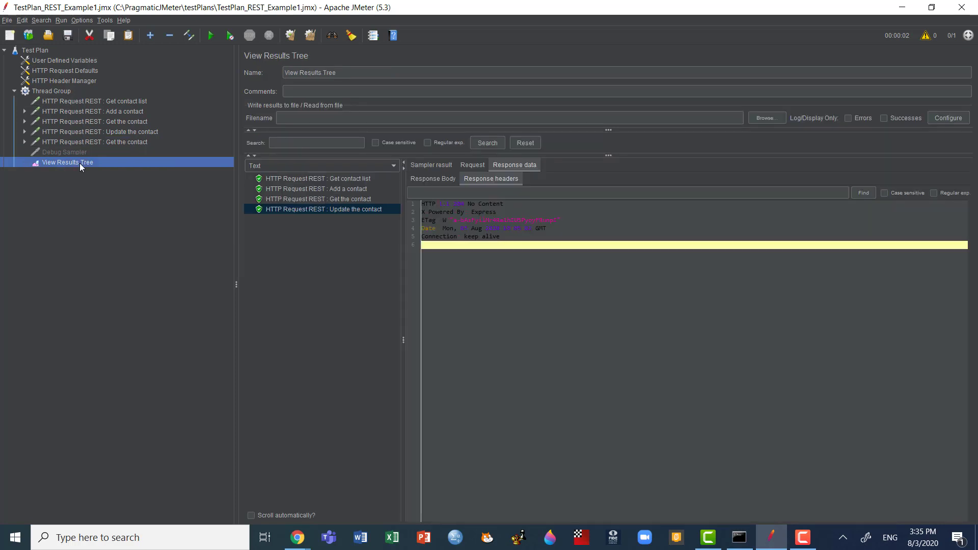
key(ctrl+e)
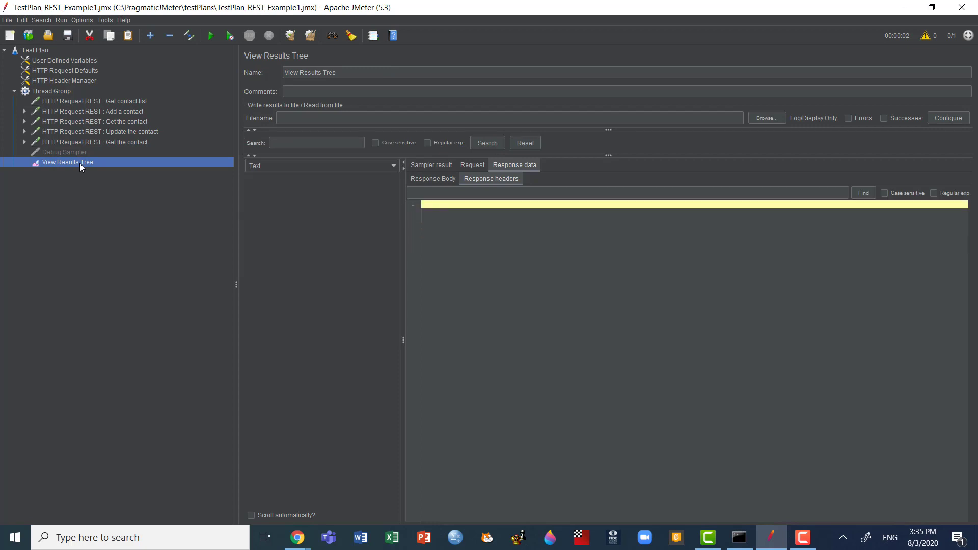
key(ctrl+r)
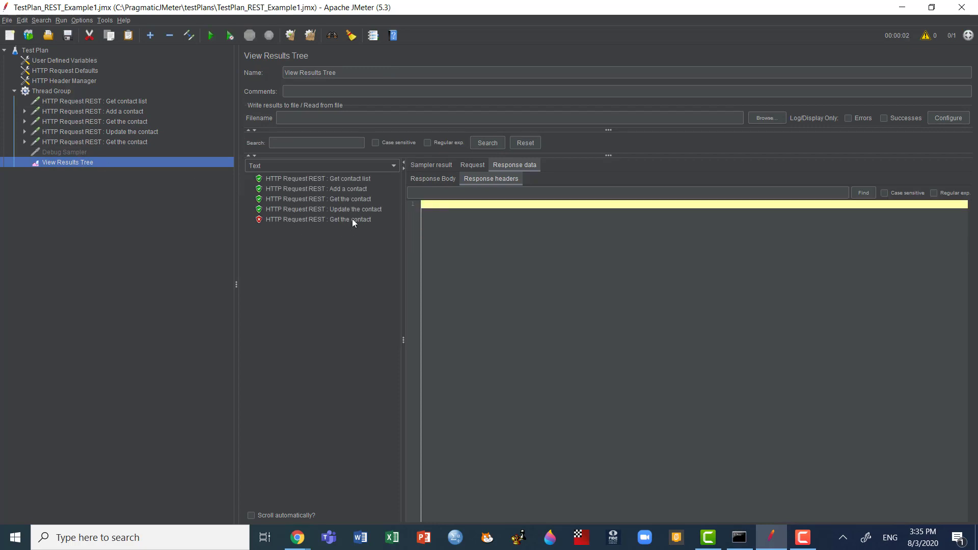
click(353, 220)
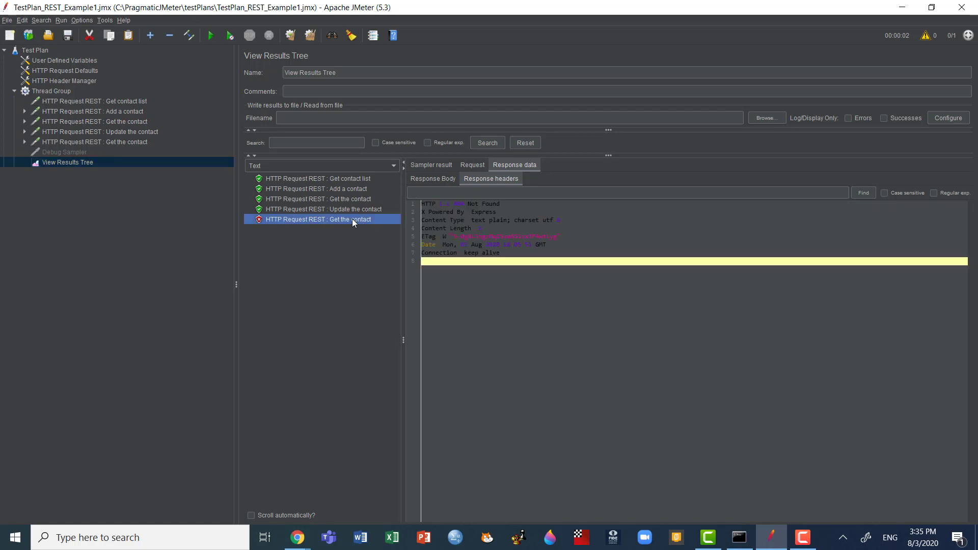
Step: Examine the second Get the contact request's settings, then its response body and sent request in View Results Tree
click(105, 142)
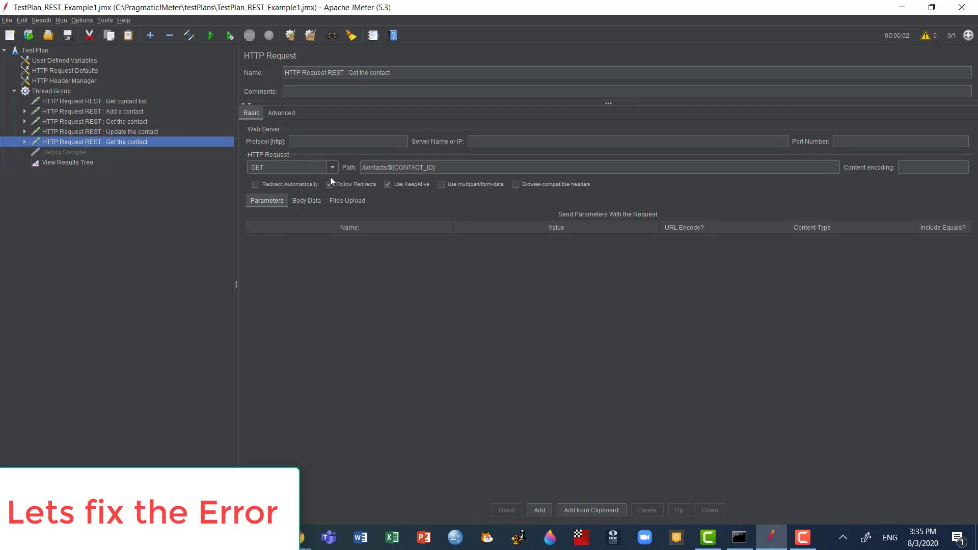
click(313, 204)
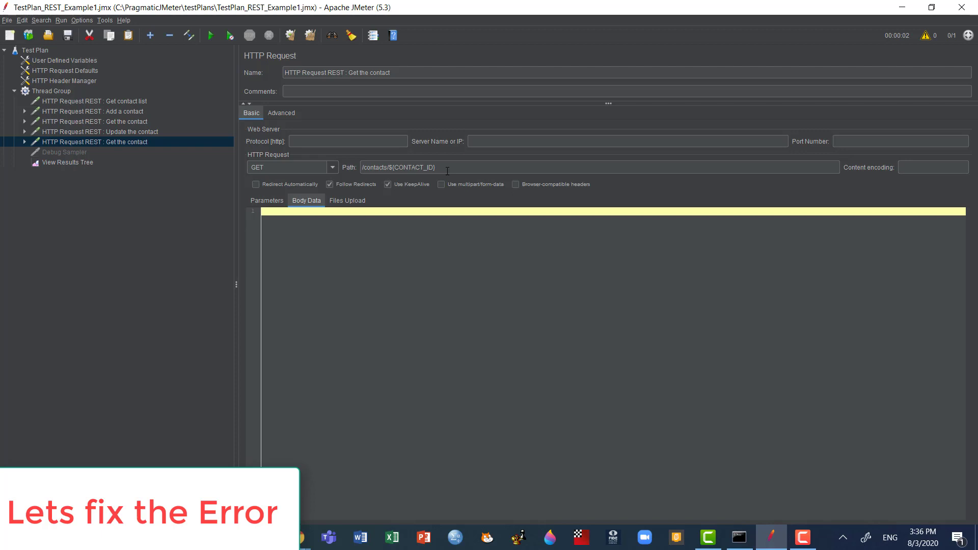
click(90, 163)
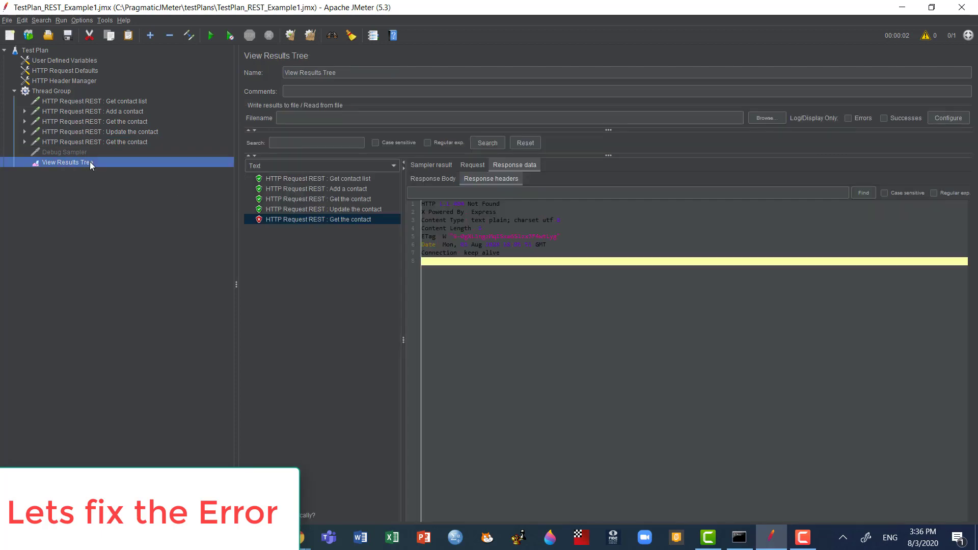
click(309, 219)
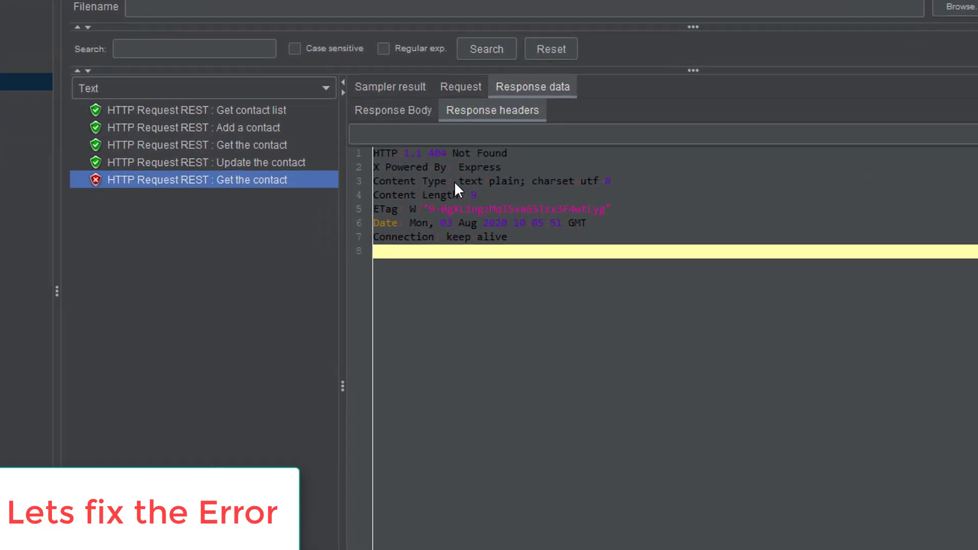
click(413, 110)
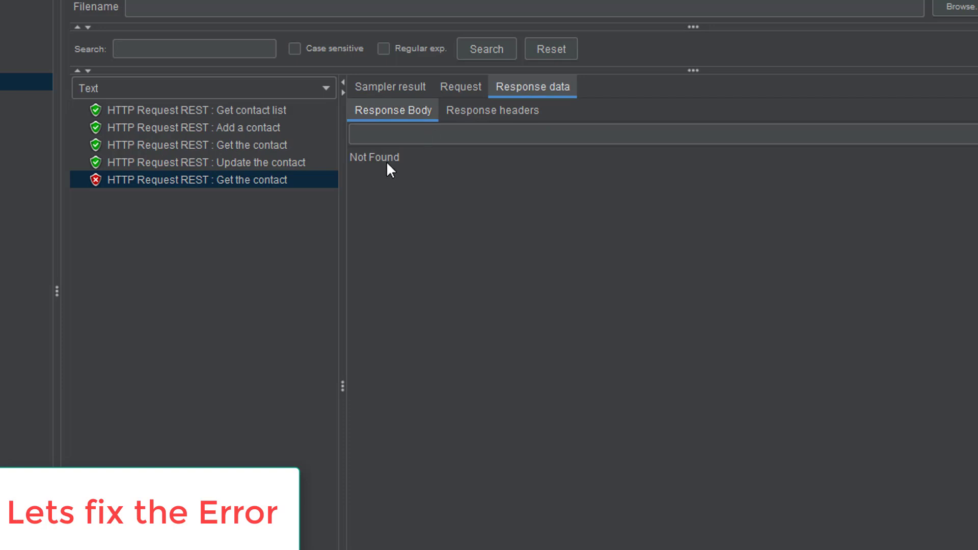
click(465, 86)
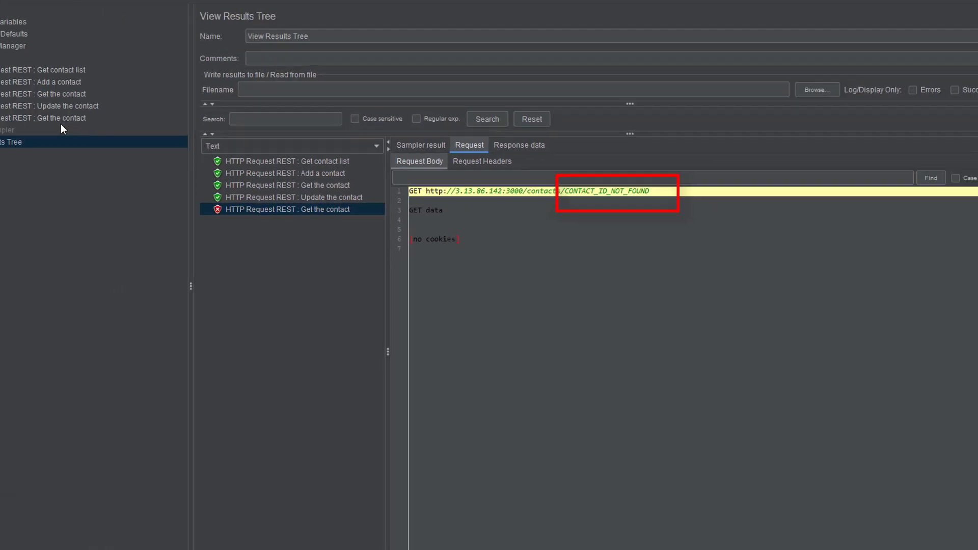
Step: Remove the CONTACT_ID JSON Extractor from the Update the contact request and confirm its removal
click(61, 117)
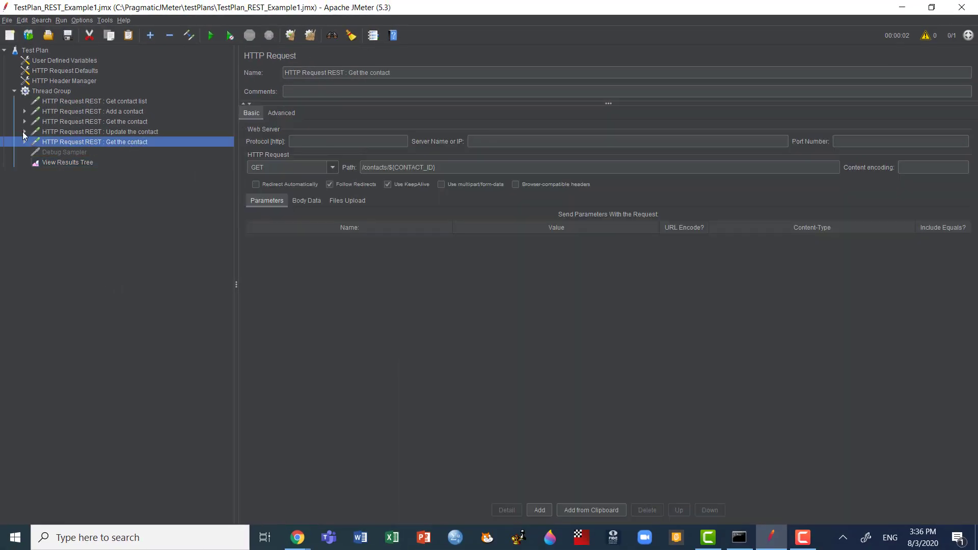
click(24, 132)
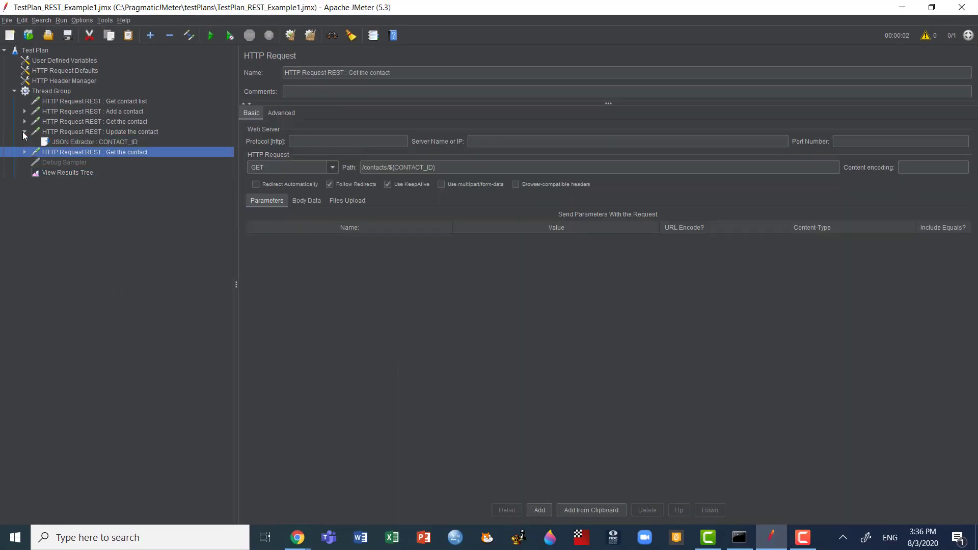
click(77, 141)
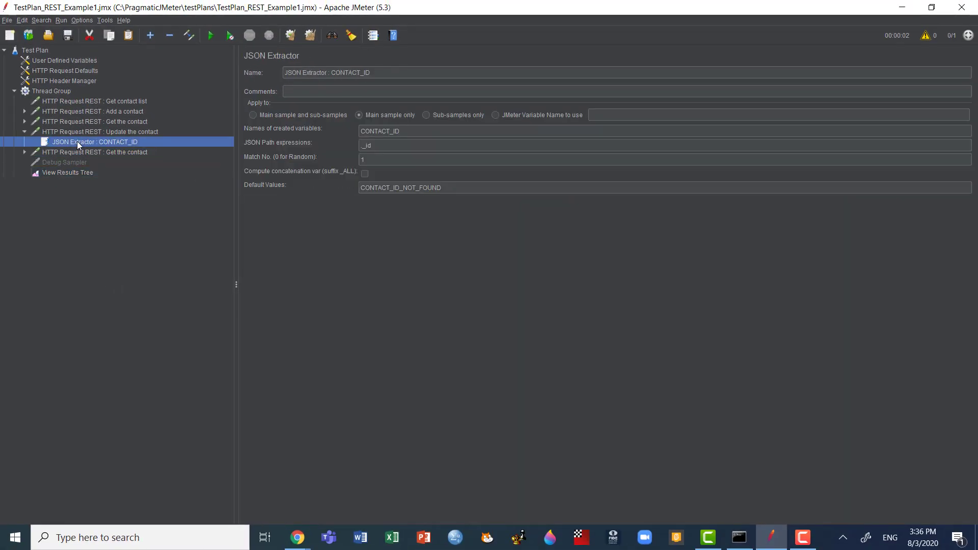
right_click(113, 142)
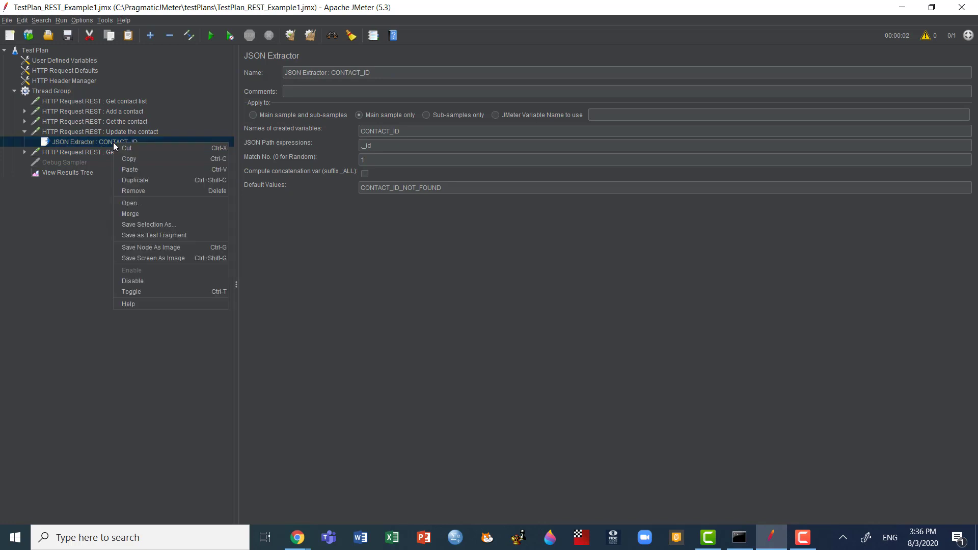
click(142, 192)
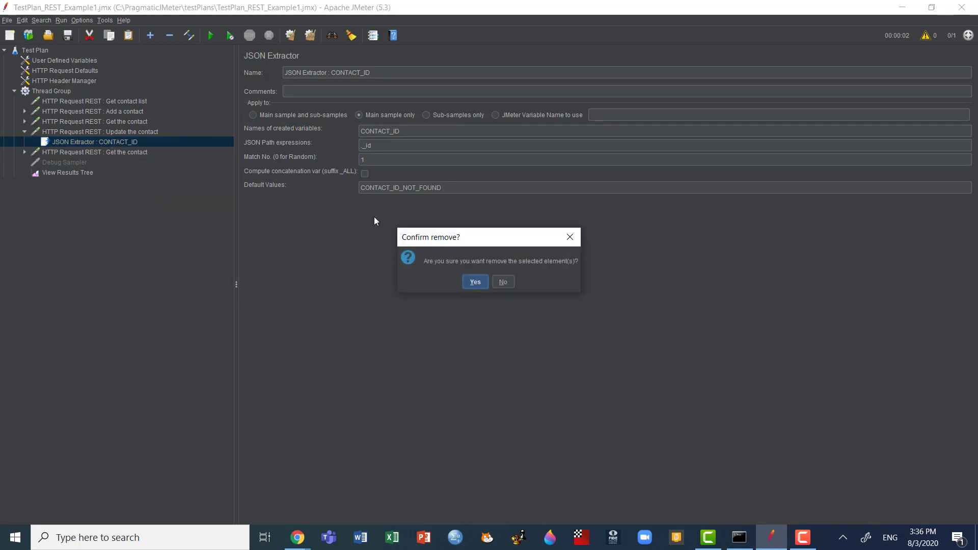
click(476, 281)
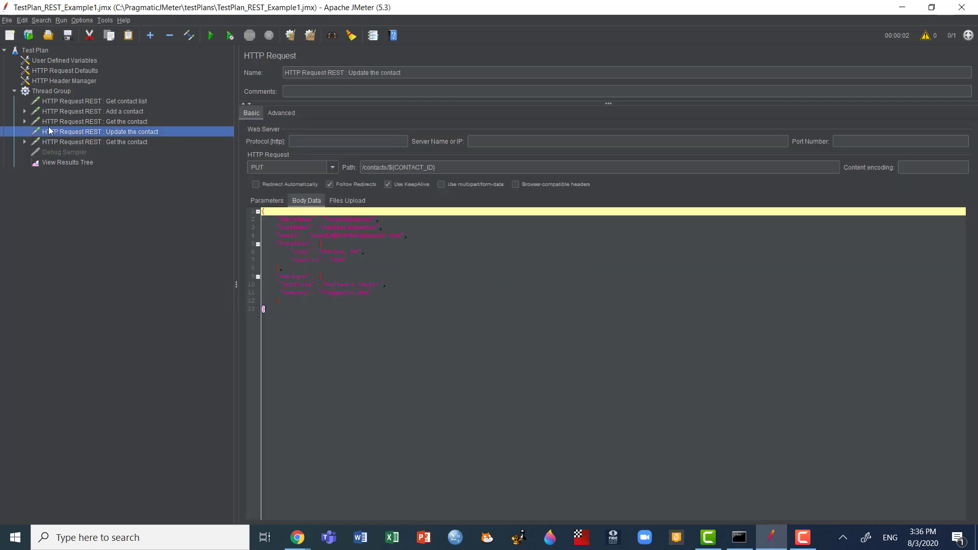
Step: Remove the CONTACT_ID JSON Extractor from the first Get the contact request and confirm its removal
click(24, 122)
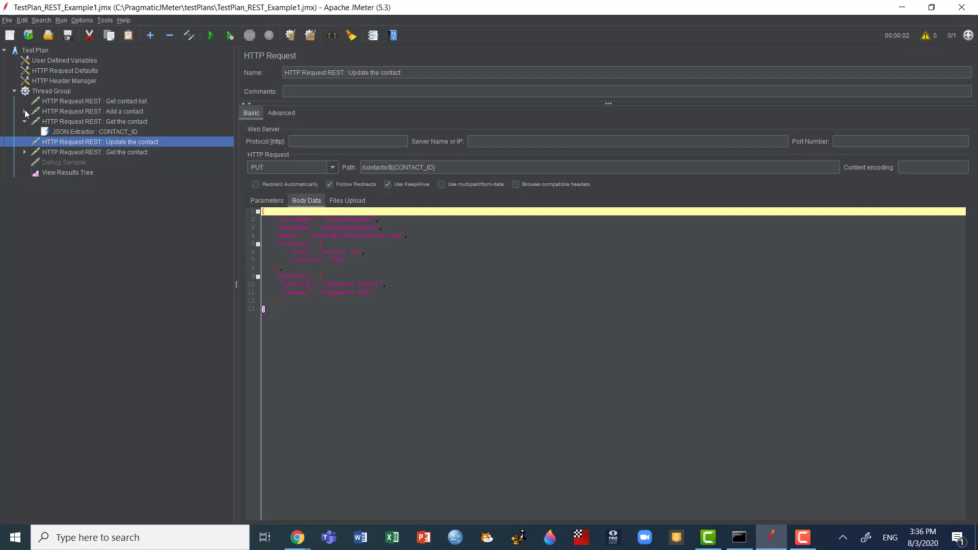
click(72, 132)
right_click(72, 132)
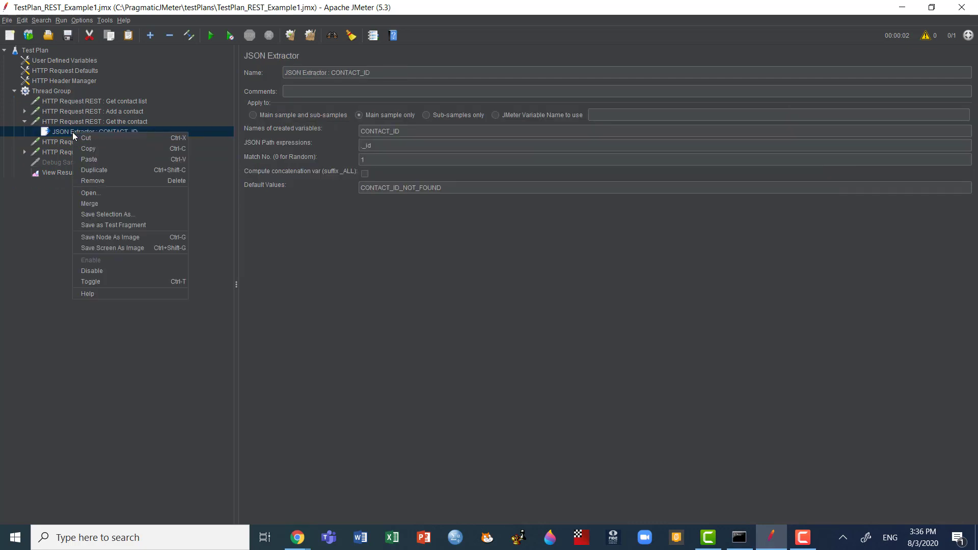
click(105, 178)
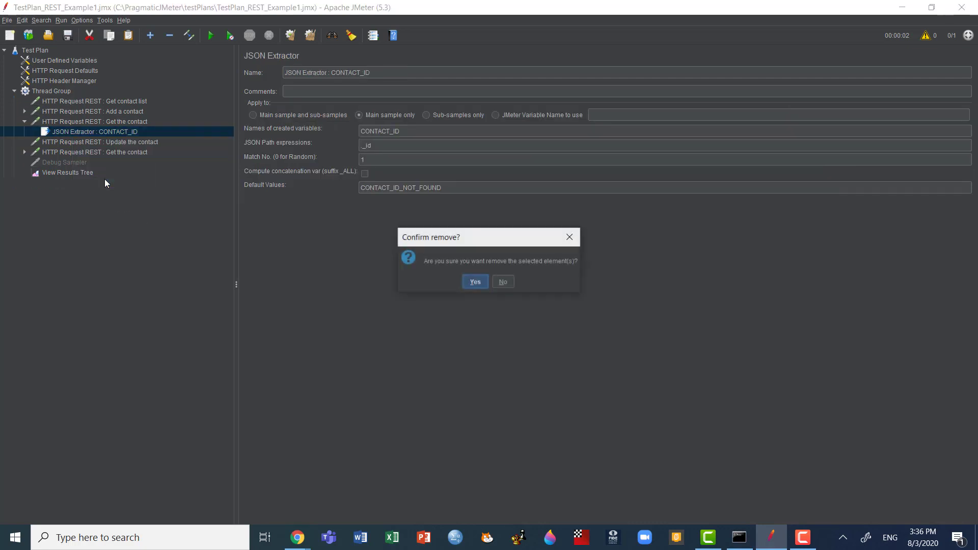
click(475, 282)
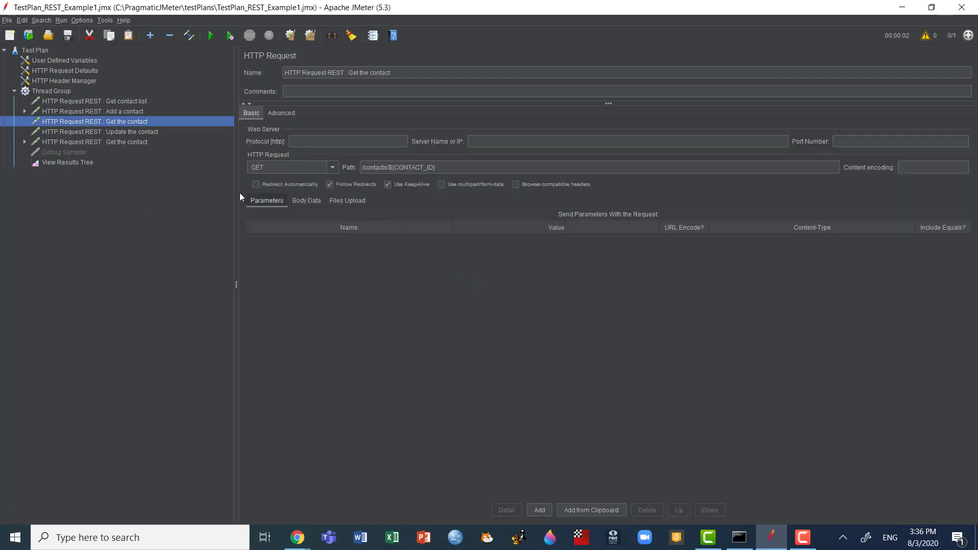
Step: Rerun the test plan and show the second Get the contact result's response body as JSON in View Results Tree
click(77, 142)
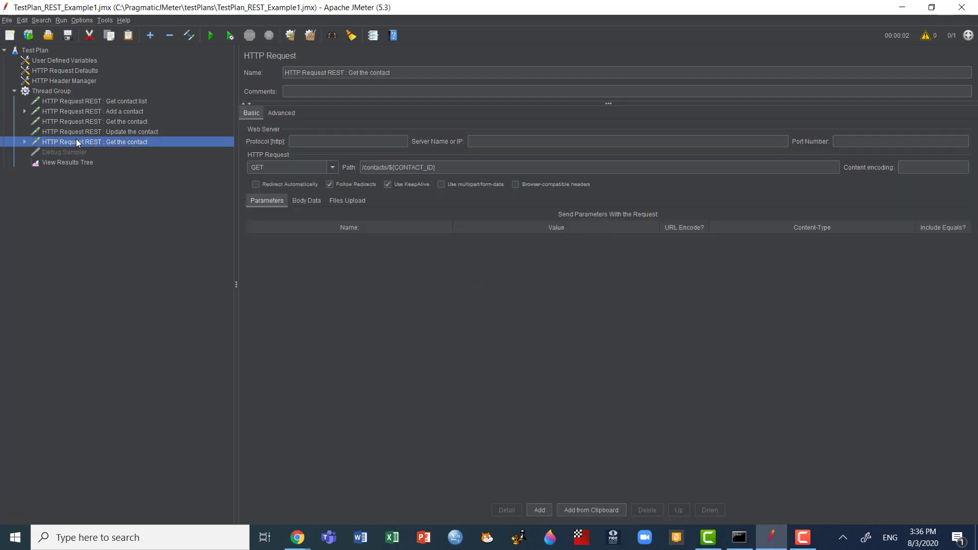
click(67, 163)
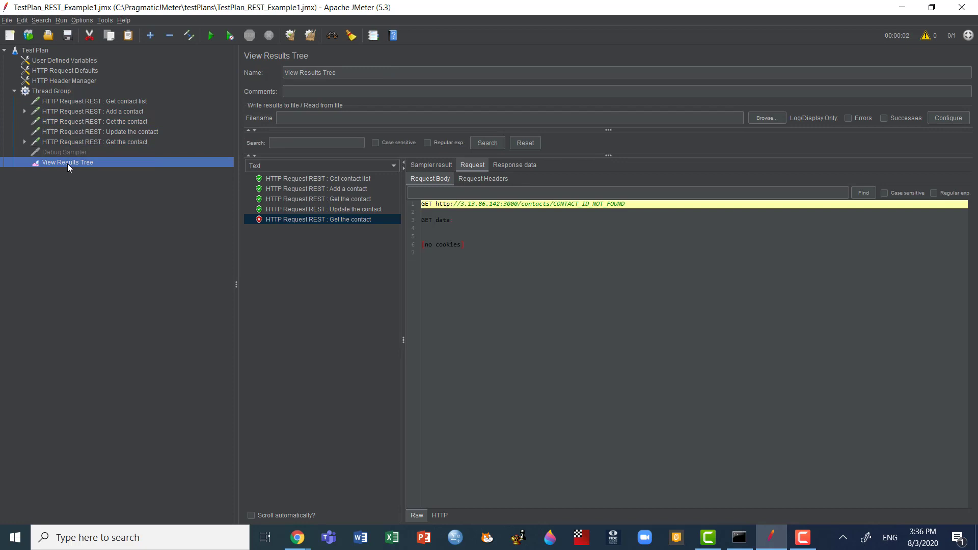
key(ctrl+r)
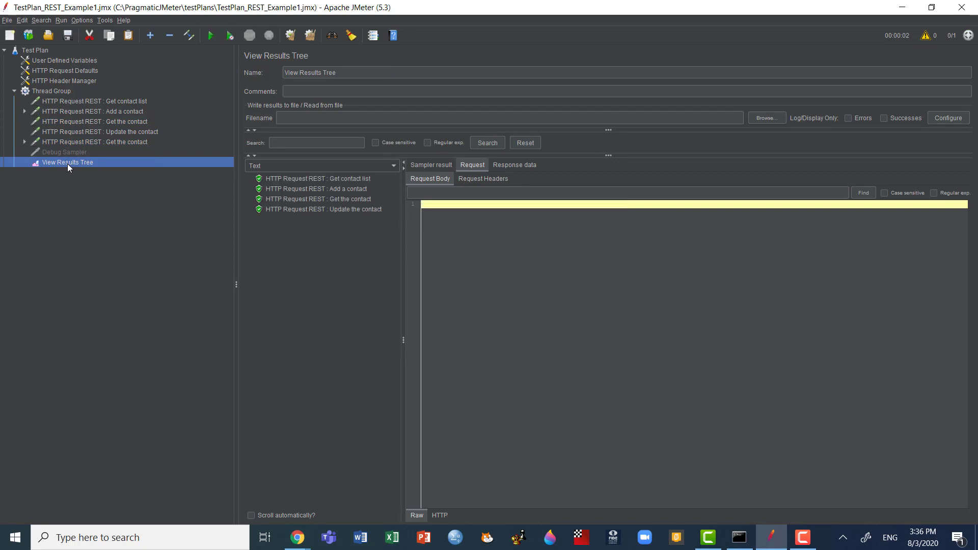
click(328, 214)
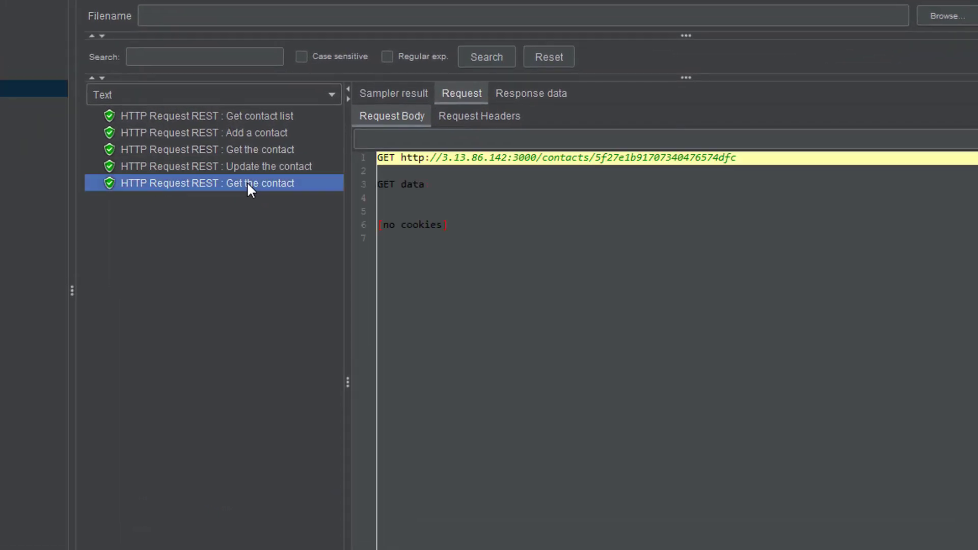
click(549, 94)
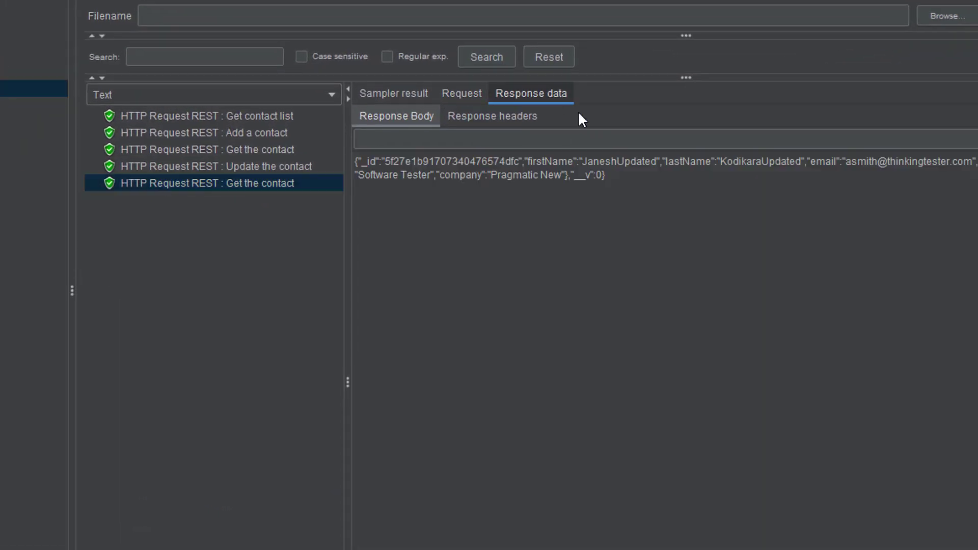
click(328, 97)
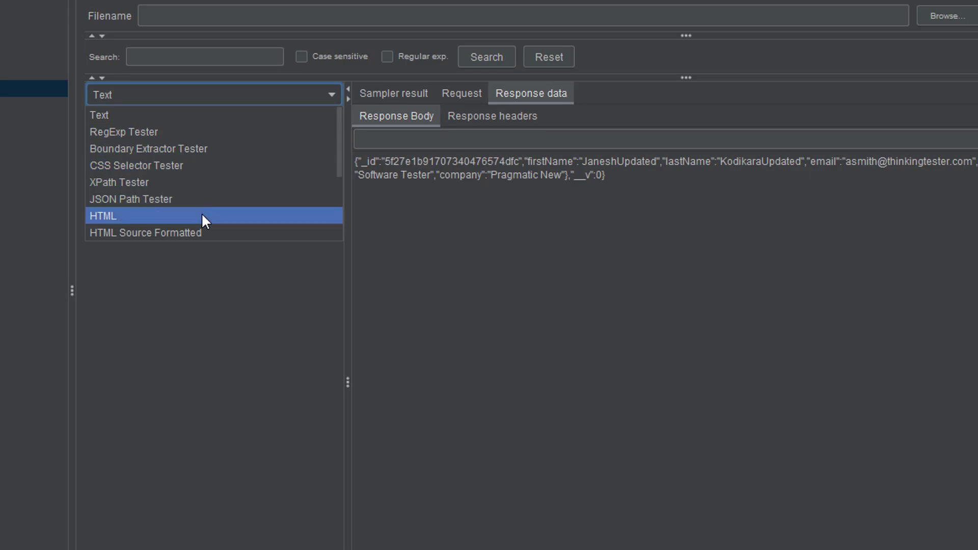
scroll(202, 216, down, 2)
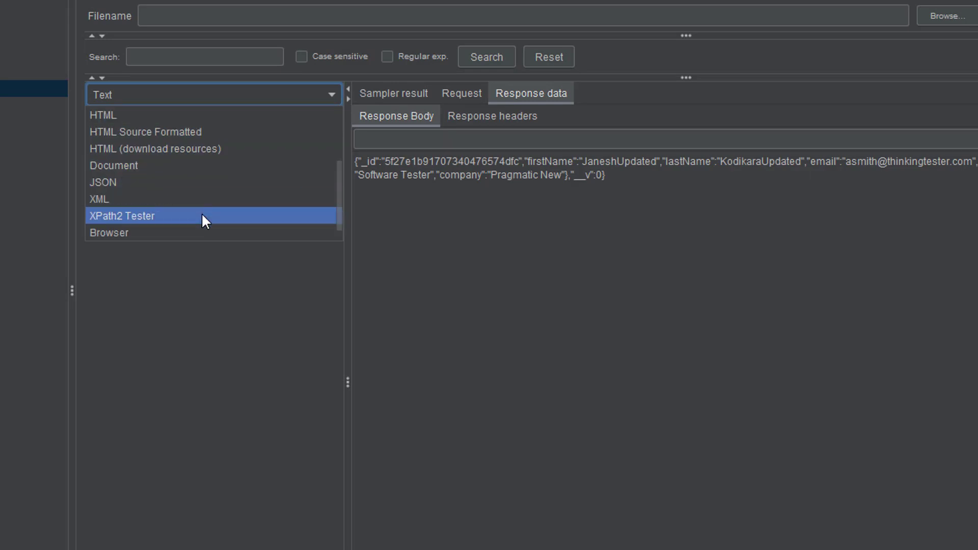
click(170, 182)
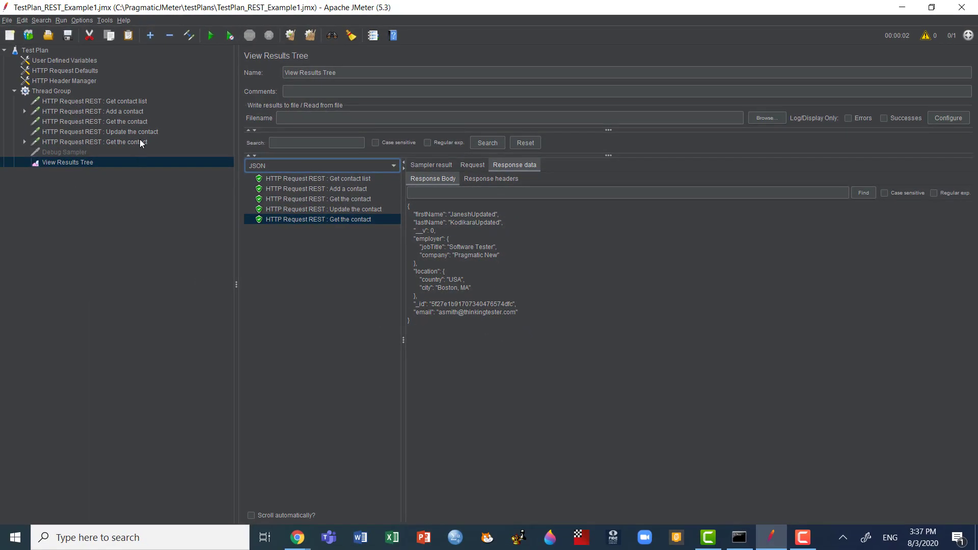
Step: Duplicate the second Get the contact request in the Thread Group and open the copy's settings
click(140, 143)
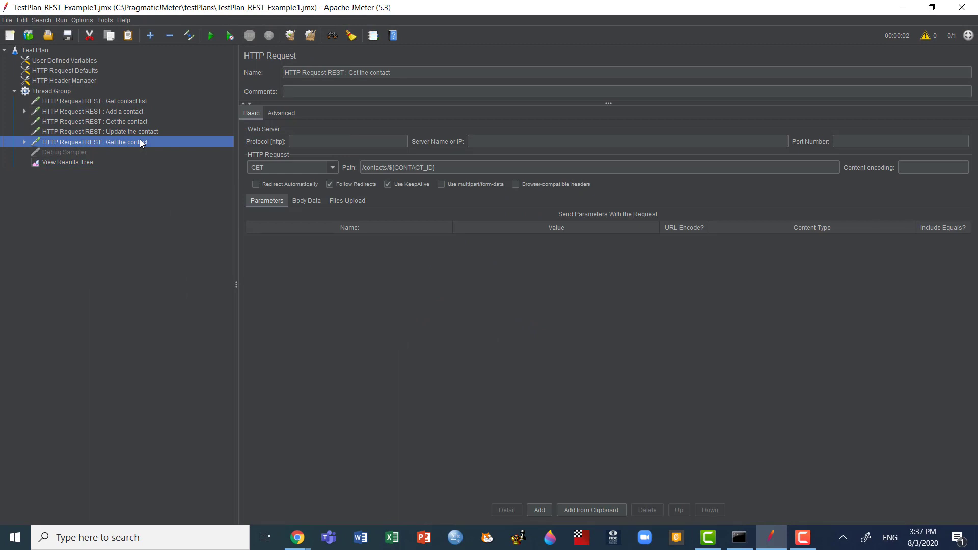
key(ctrl+shift+c)
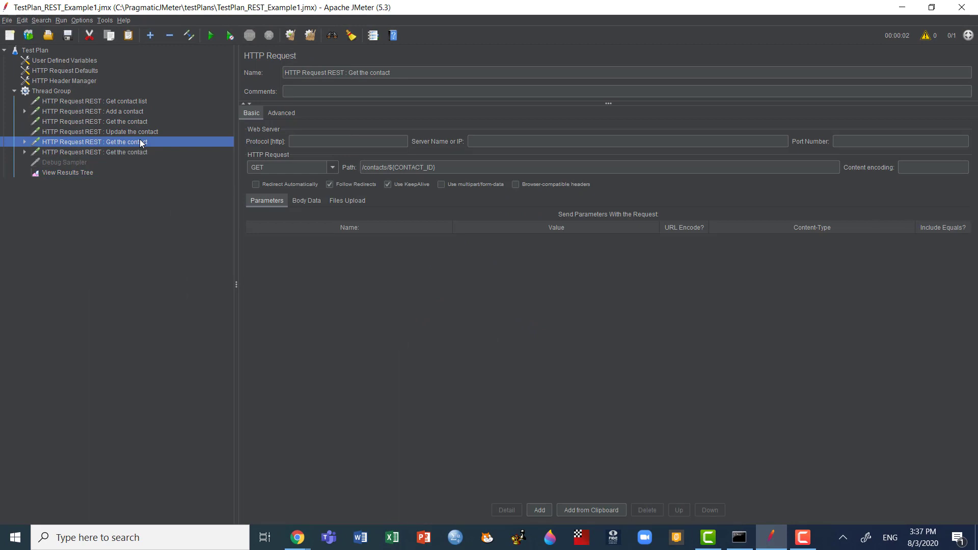
click(131, 153)
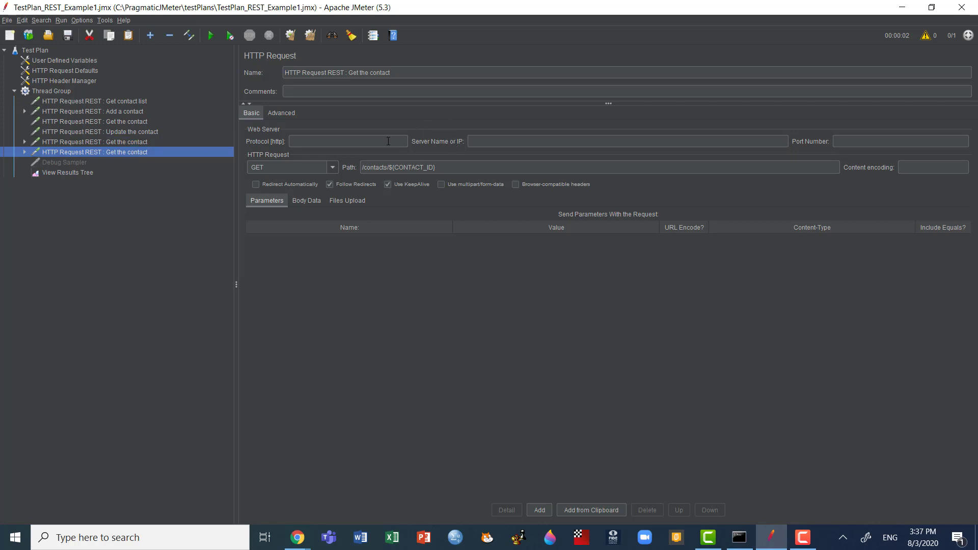
Step: Rename the copied request to HTTP Request REST : Delete the contact and set its method to DELETE
double_click(356, 73)
text(De)
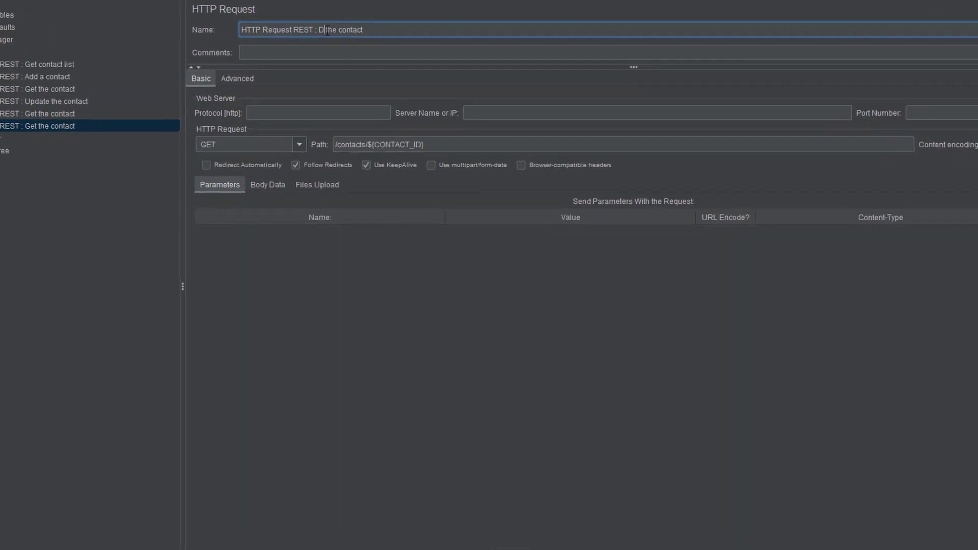
text(lete)
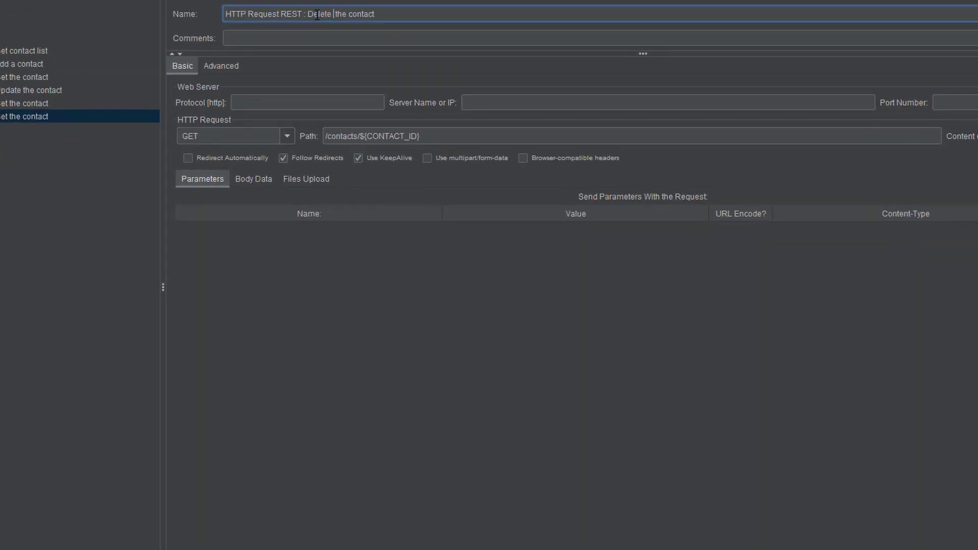
key(Delete)
click(283, 137)
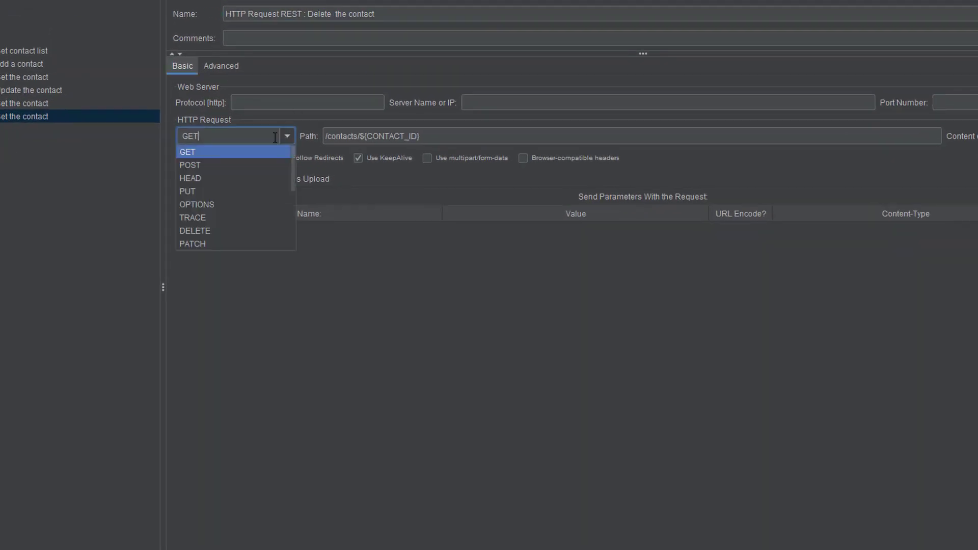
click(209, 231)
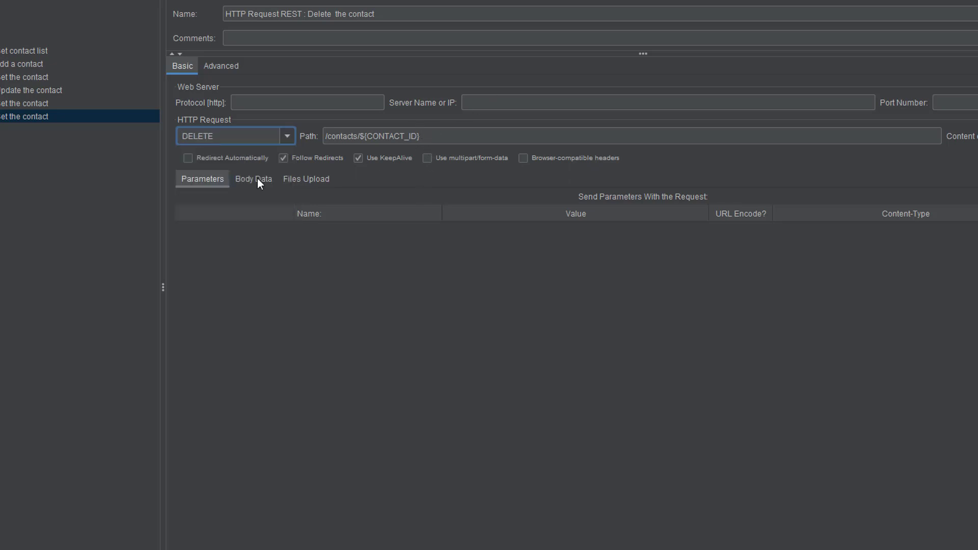
Step: Run the test plan and view the response headers of the Delete the contact result in View Results Tree
click(43, 113)
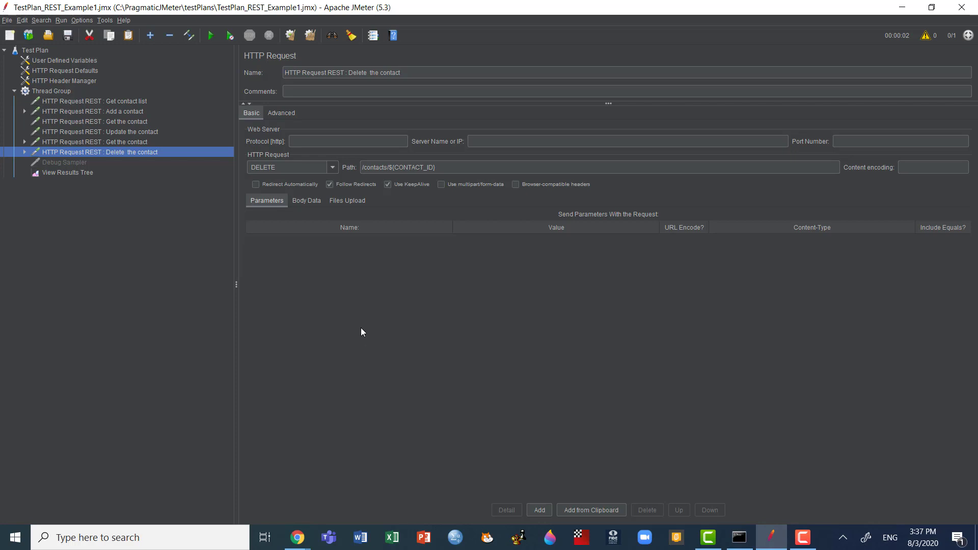
key(ctrl+r)
click(69, 173)
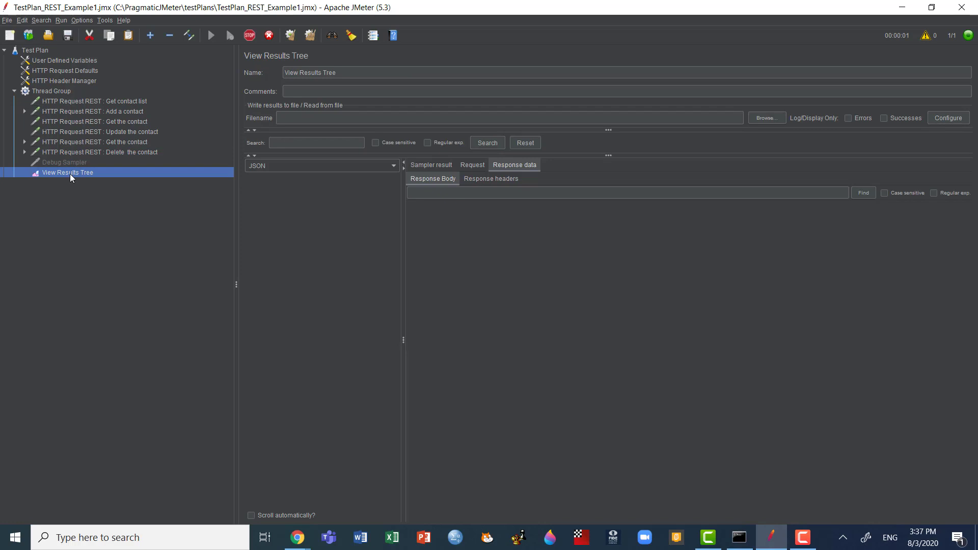
click(360, 230)
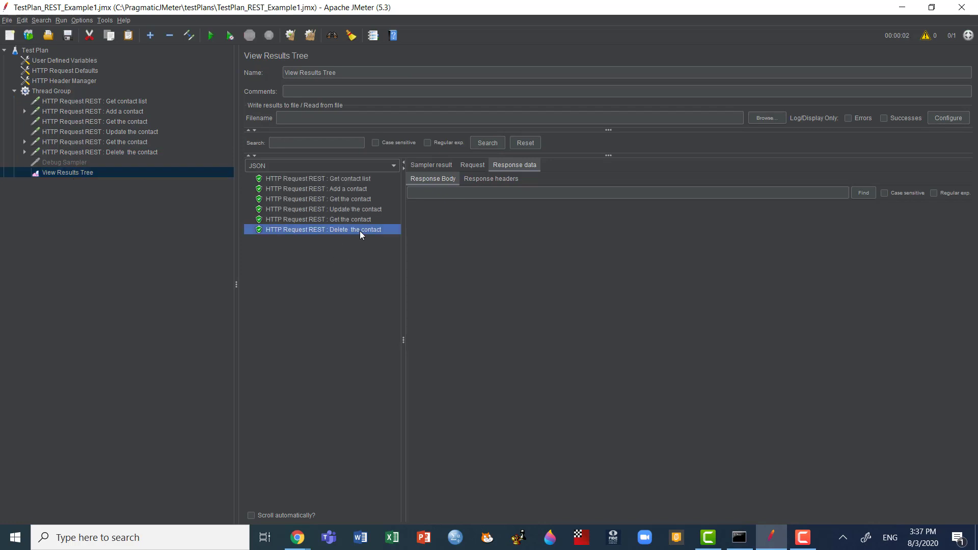
click(531, 166)
click(501, 178)
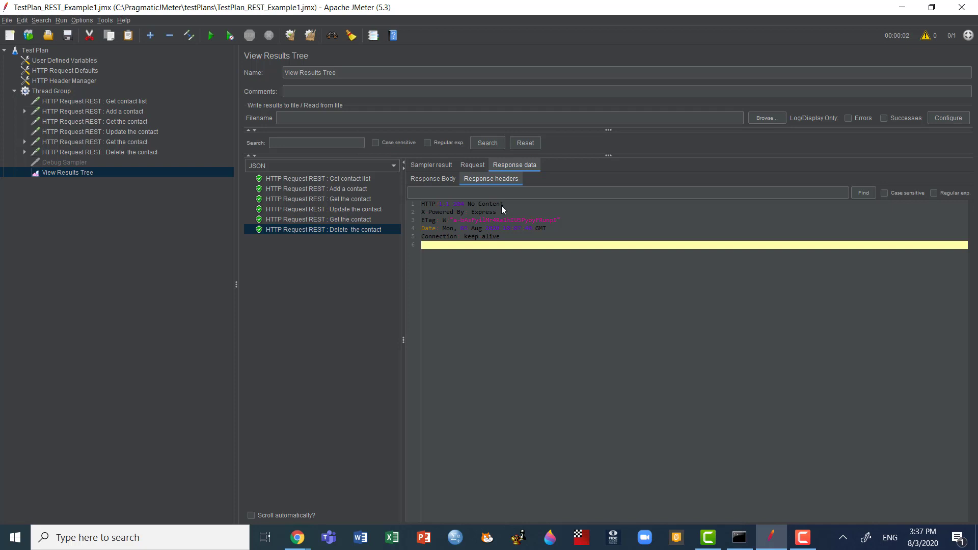
Step: Expand the Delete the contact and second Get the contact requests to show their JSON Extractors
click(24, 153)
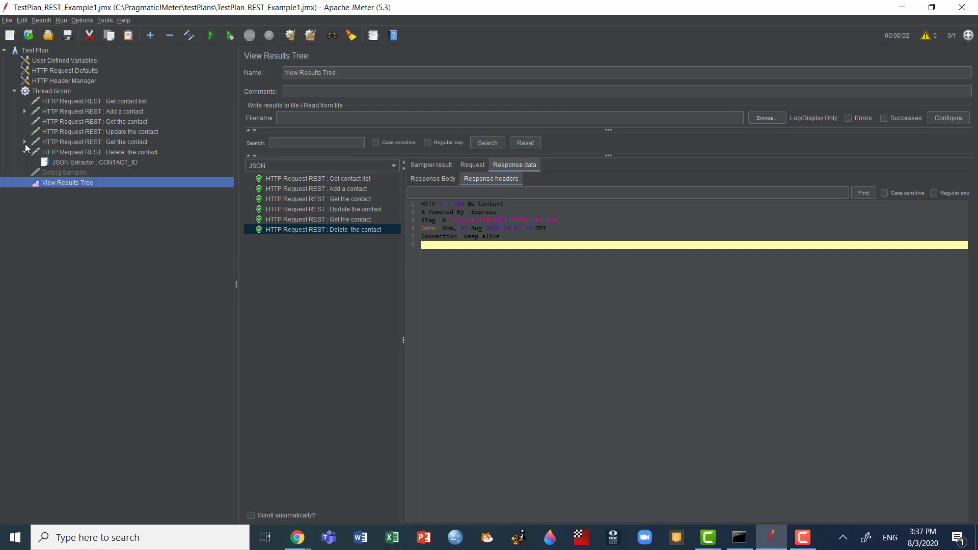
click(25, 143)
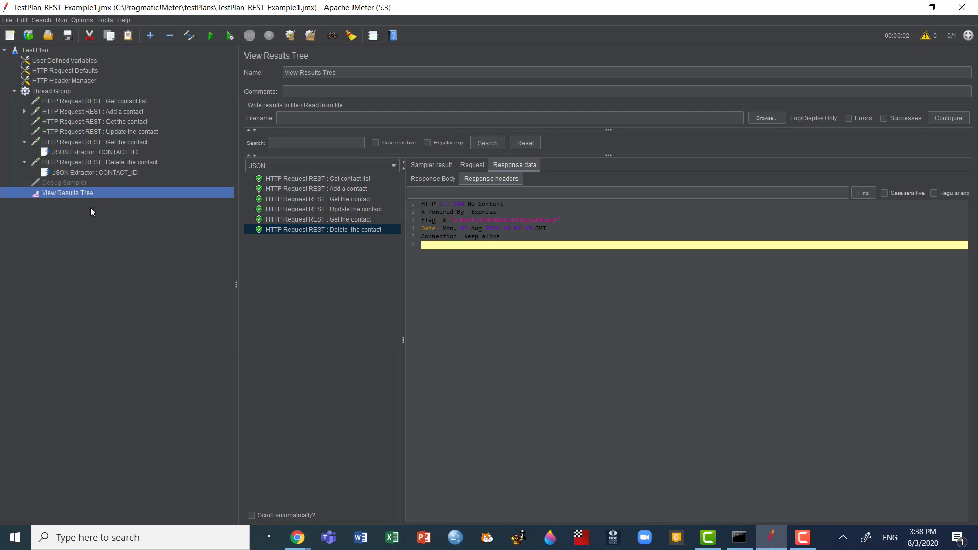